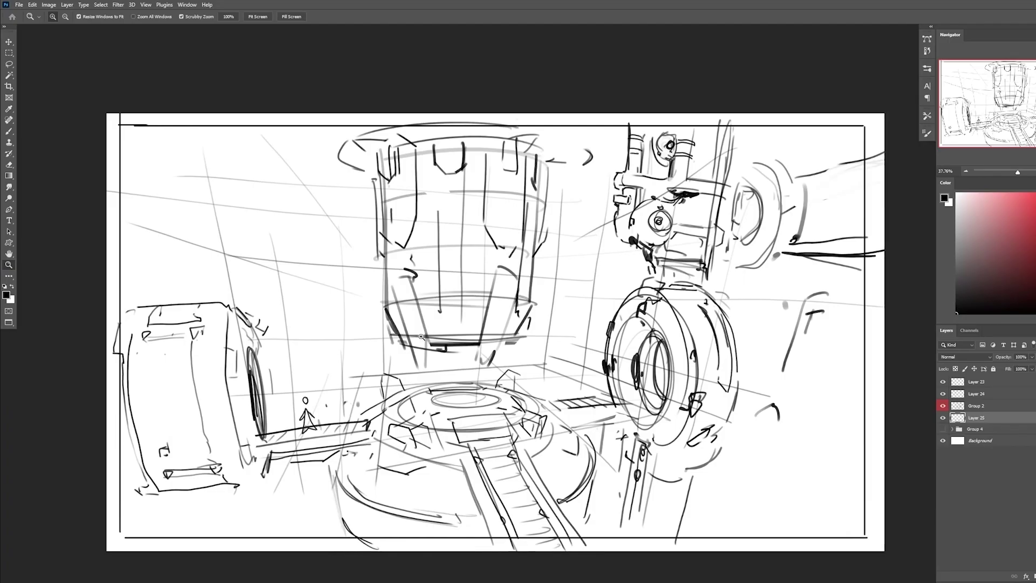
Mark two light positions in red on either side of the central cylinder, each a small circle surrounded by a larger one.
left_click_drag(701, 263, 667, 261)
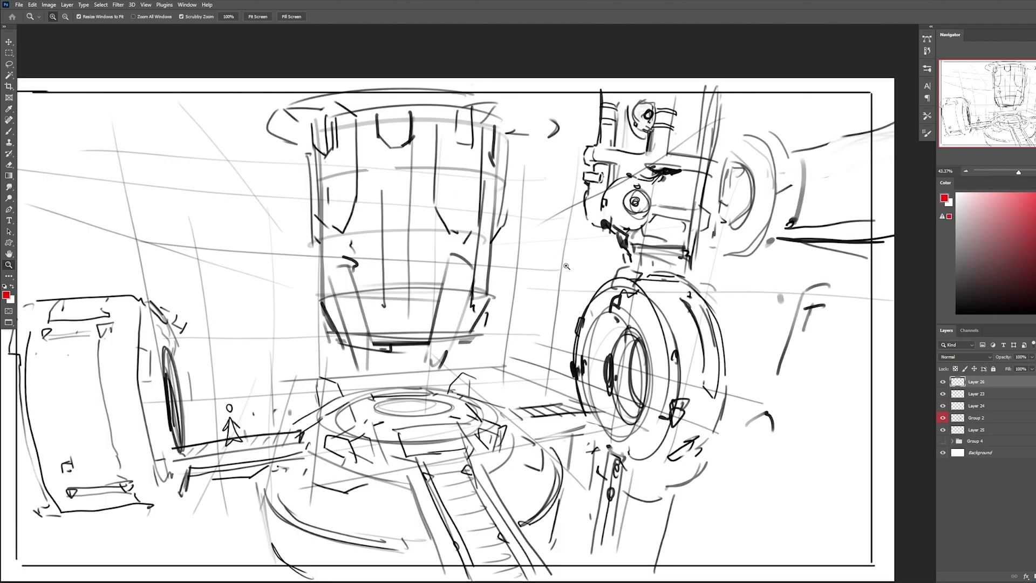
key("b")
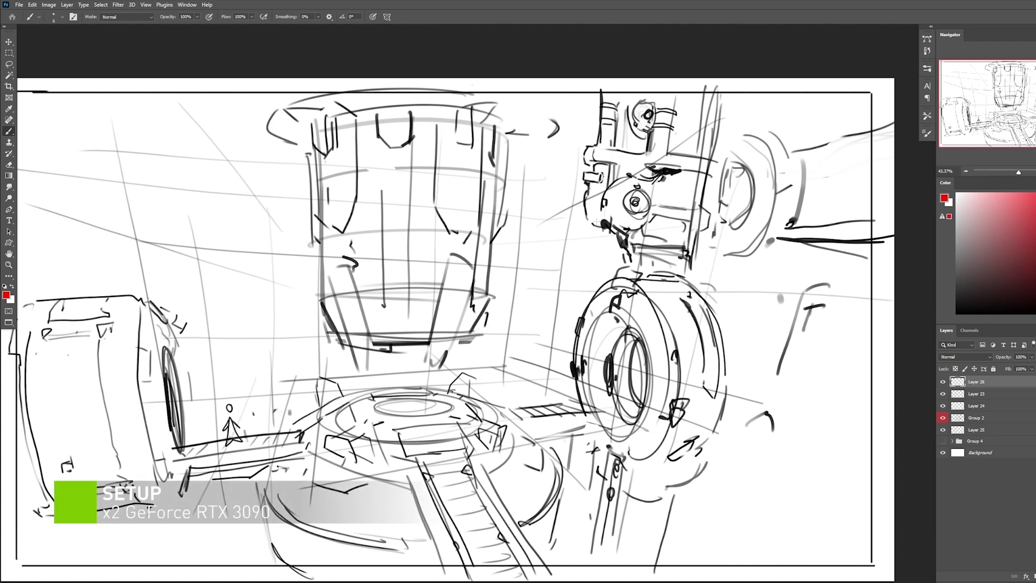
mouse_move(558, 285)
left_mouse_down()
mouse_move(540, 302)
mouse_move(564, 291)
left_mouse_up()
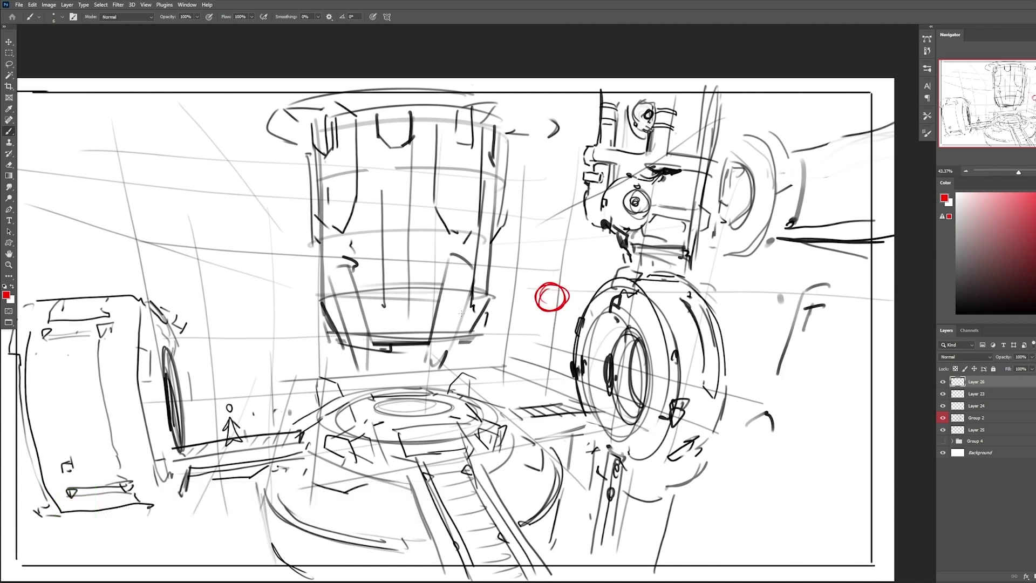
mouse_move(239, 295)
left_mouse_down()
mouse_move(225, 319)
mouse_move(252, 298)
left_mouse_up()
mouse_move(567, 389)
left_mouse_down()
mouse_move(507, 209)
mouse_move(532, 397)
left_mouse_up()
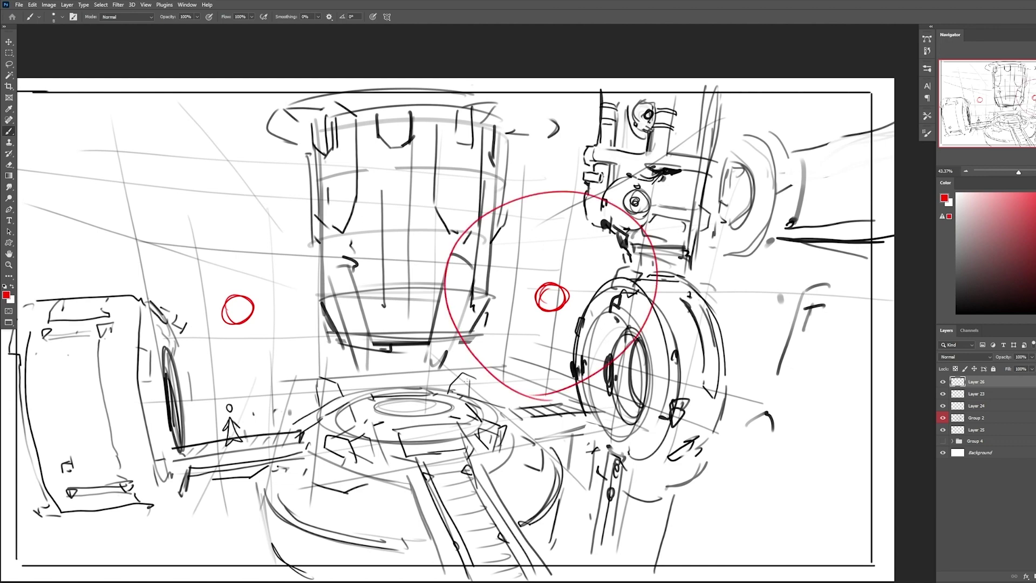
mouse_move(131, 281)
left_mouse_down()
mouse_move(146, 372)
mouse_move(128, 299)
left_mouse_up()
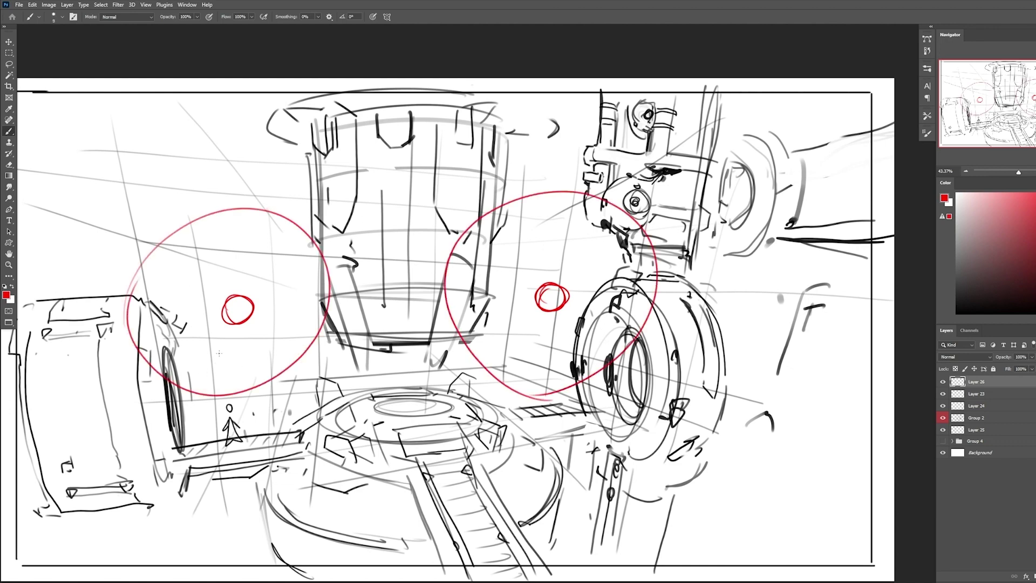
left_click_drag(350, 432, 377, 502)
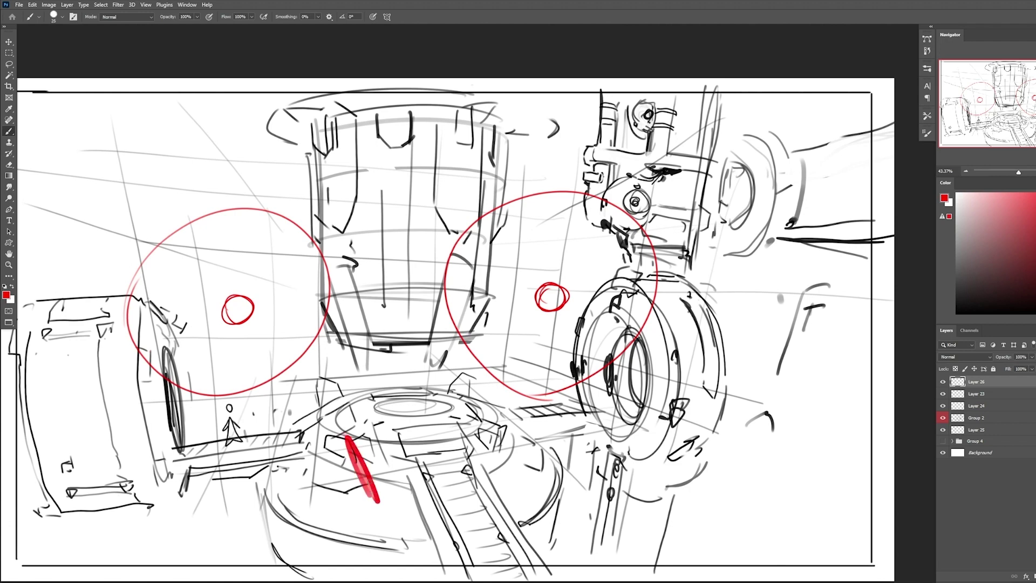
key("ctrl+z")
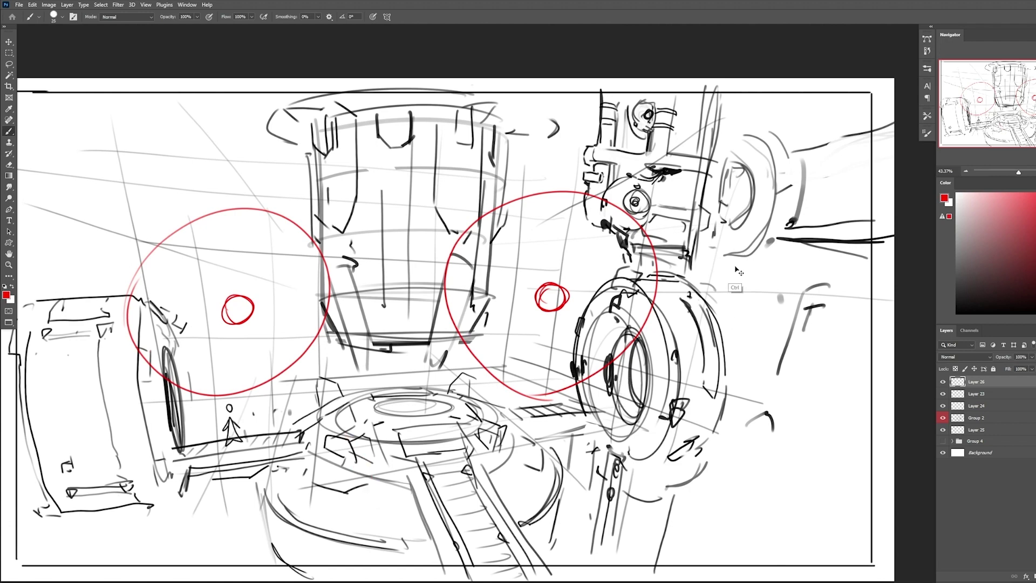
Hide the circle markings and, on a new layer, draw a thick red circle below the cylinder with rays radiating outward.
left_click_drag(733, 271, 732, 356, "ctrl")
left_click(943, 381)
key("ctrl+alt+shift+n")
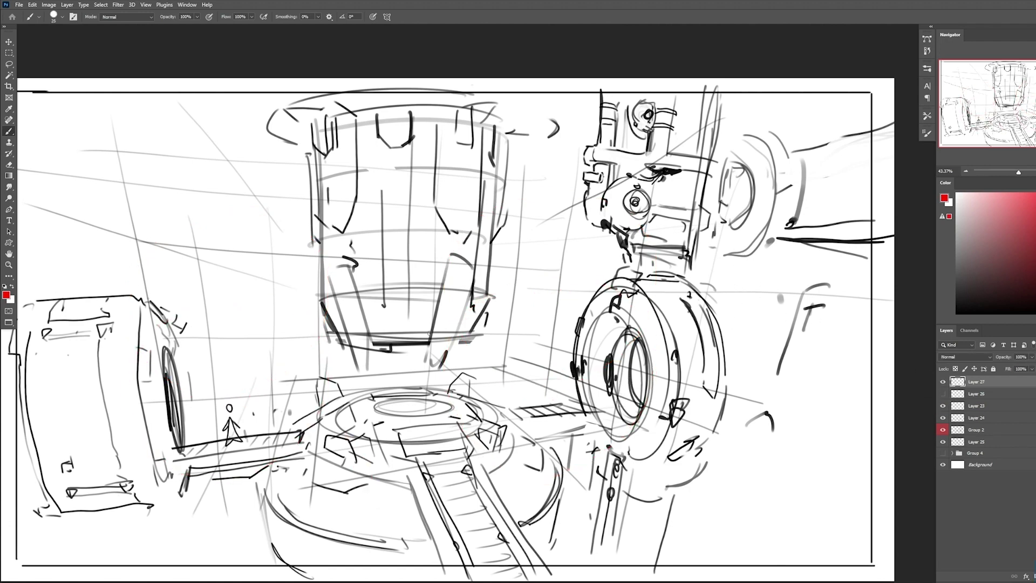
mouse_move(405, 356)
left_mouse_down()
mouse_move(371, 410)
mouse_move(440, 370)
mouse_move(553, 273)
left_mouse_up()
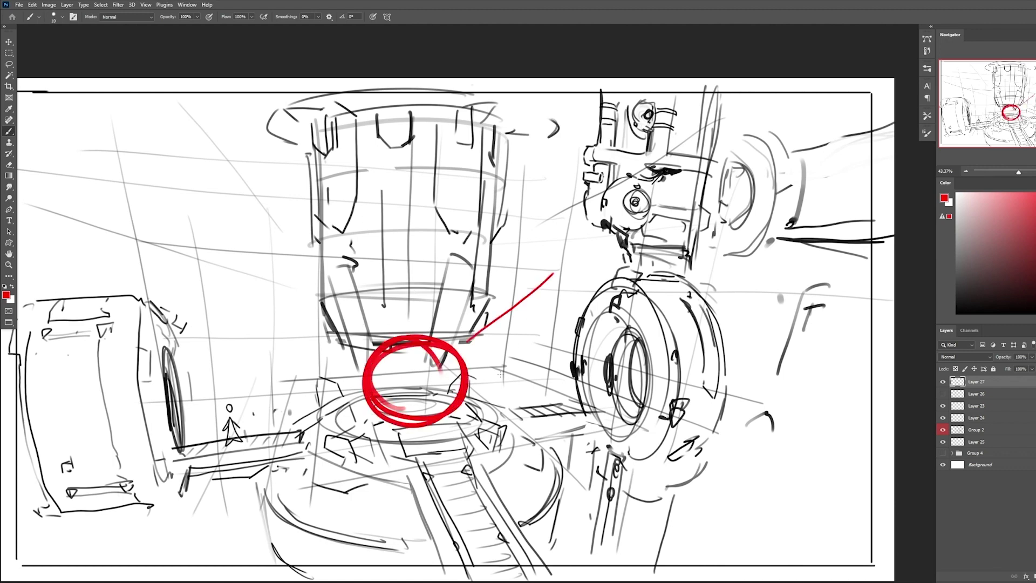
left_click_drag(346, 347, 247, 312)
left_click_drag(316, 297, 256, 208)
left_click_drag(345, 439, 256, 503)
left_click_drag(390, 443, 386, 535)
left_click_drag(473, 431, 558, 469)
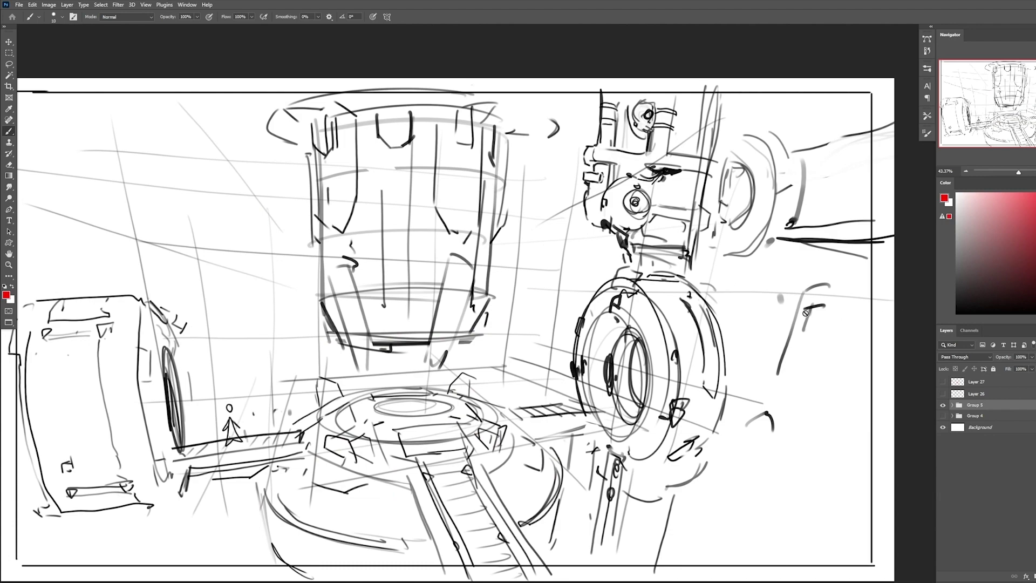
Add a new layer and place it directly beneath the Group 5 line sketch.
key("z")
left_click_drag(845, 312, 690, 346)
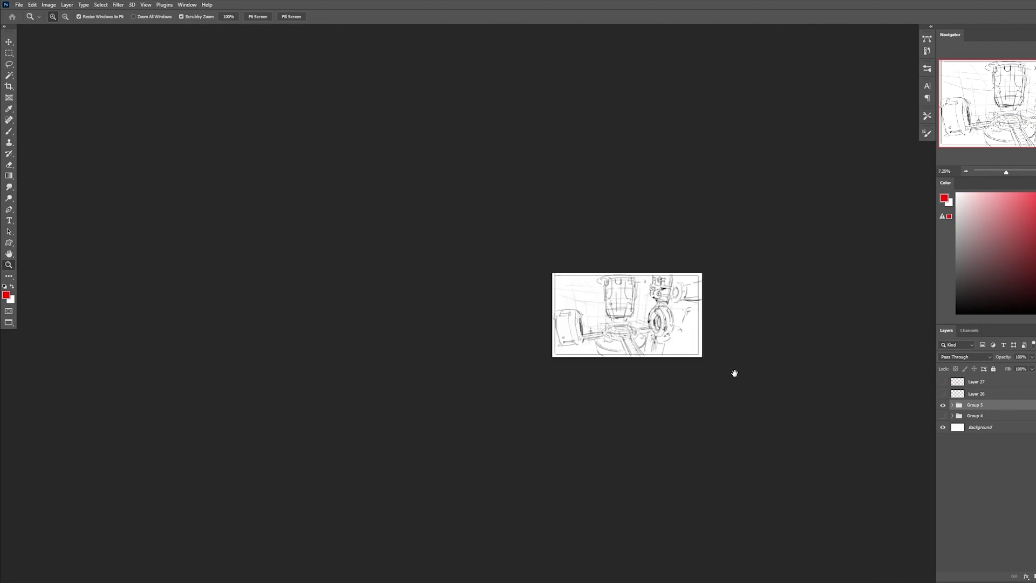
key("ctrl+alt+shift+e")
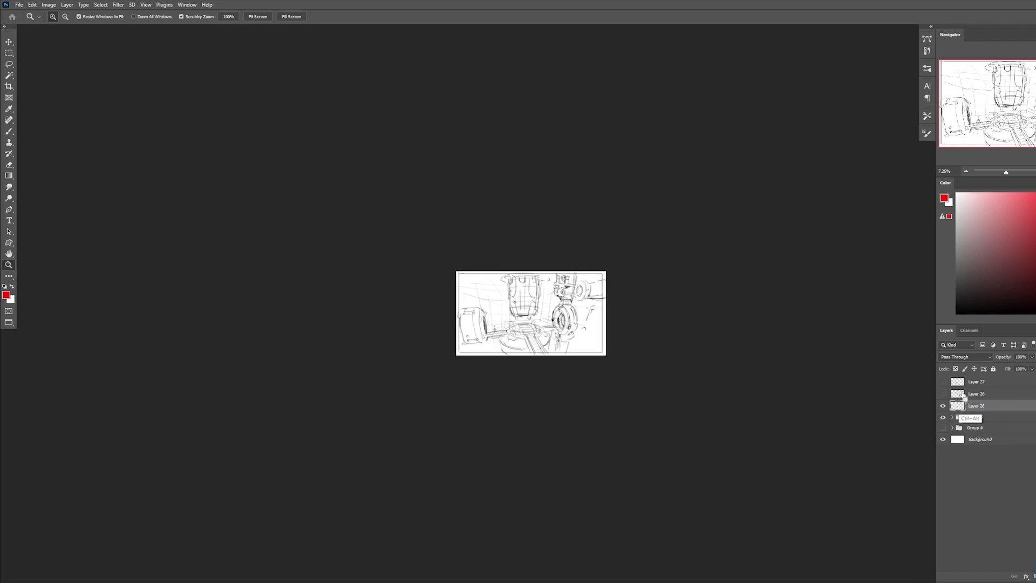
left_click_drag(997, 416, 998, 422)
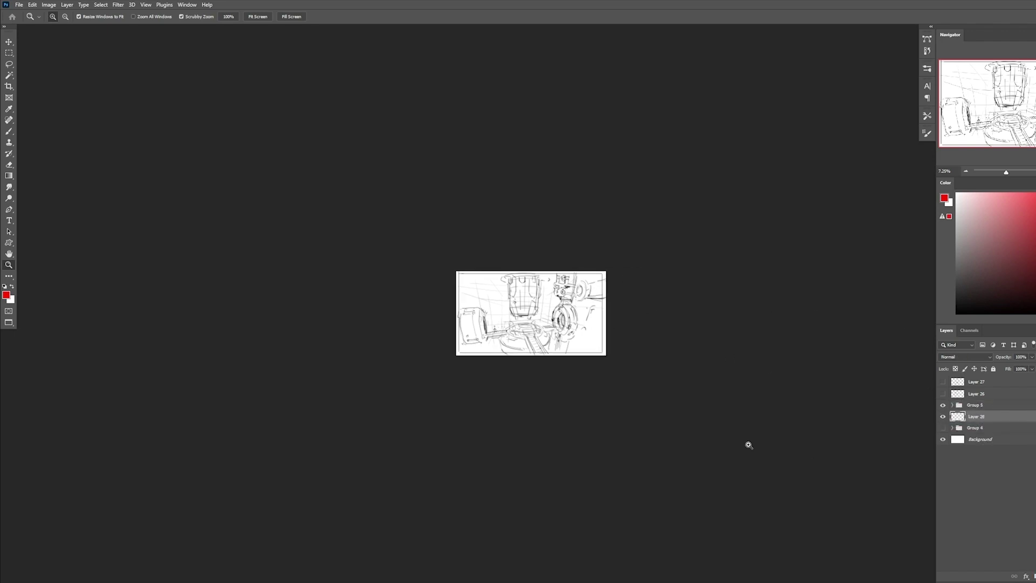
Fill the whole canvas beneath the sketch with a muted reddish grey, using a greatly enlarged textured 273 px brush.
key("b")
right_click(525, 319)
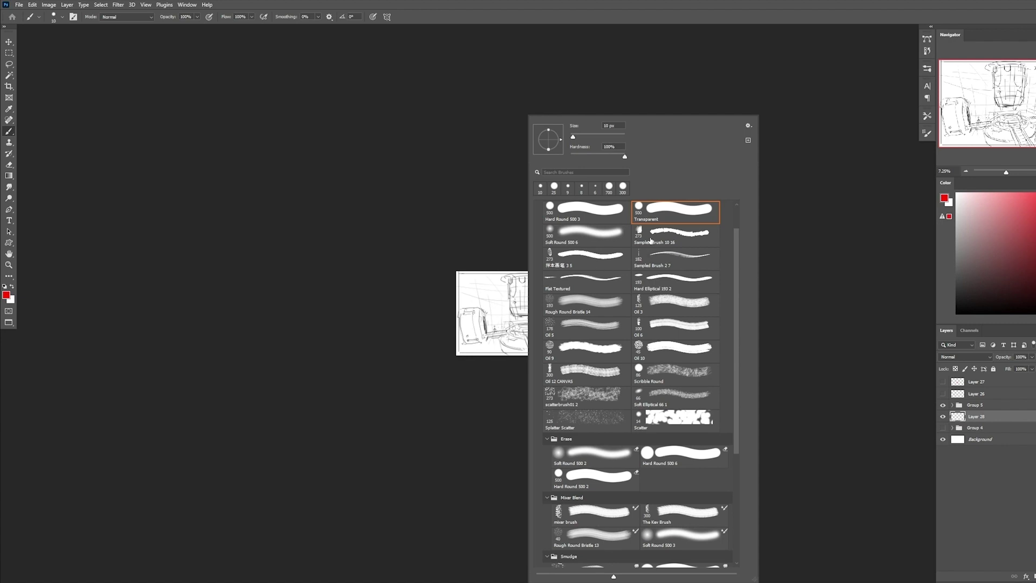
left_click(575, 256)
left_click(513, 254)
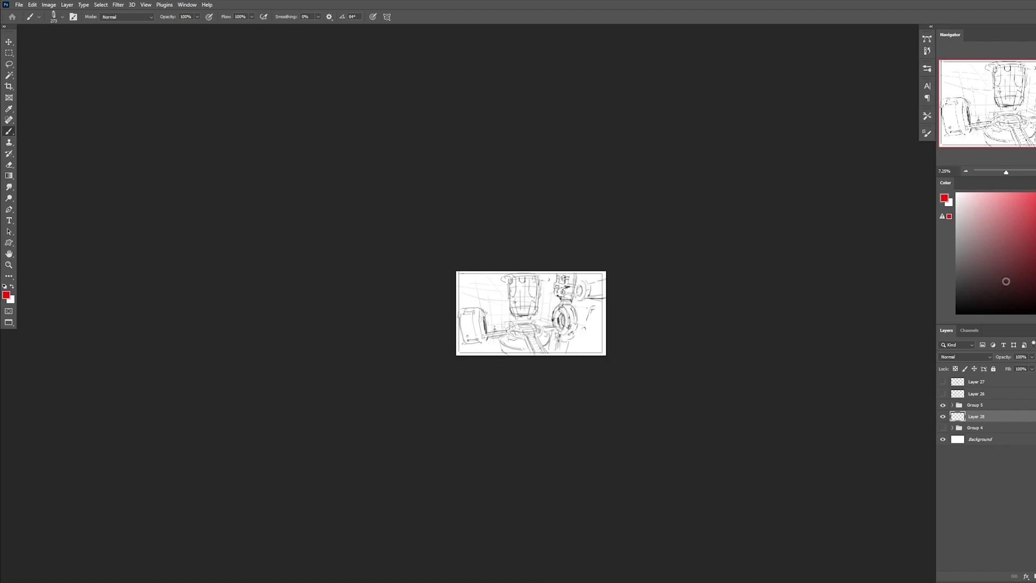
left_click(977, 254)
left_click(1035, 311)
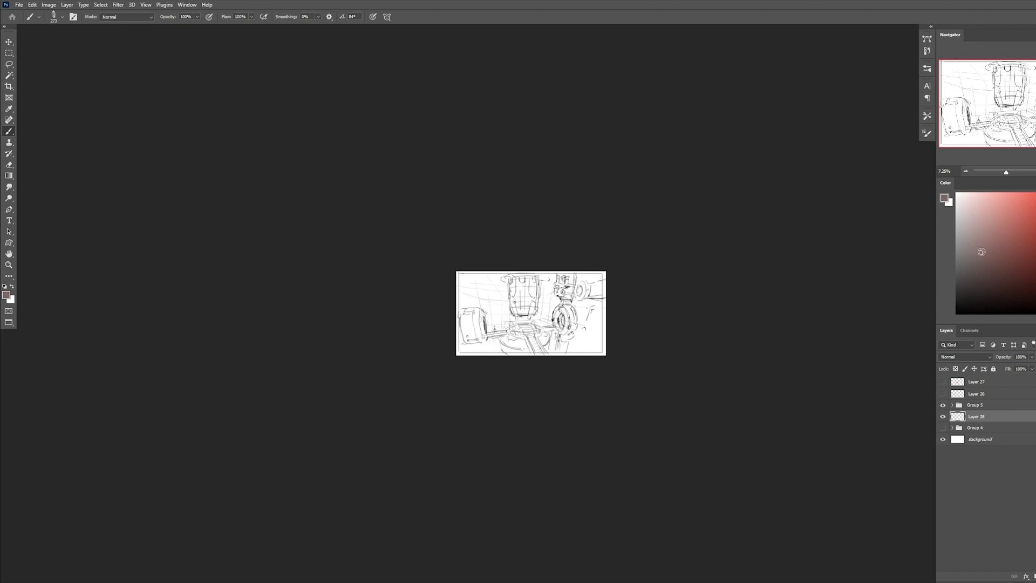
left_click(969, 251)
key("bracketright")
key("bracketright")
key("bracketright")
key("bracketright")
key("bracketright")
key("bracketright")
key("bracketright")
key("bracketright")
key("bracketright")
key("bracketright")
key("bracketright")
key("bracketright")
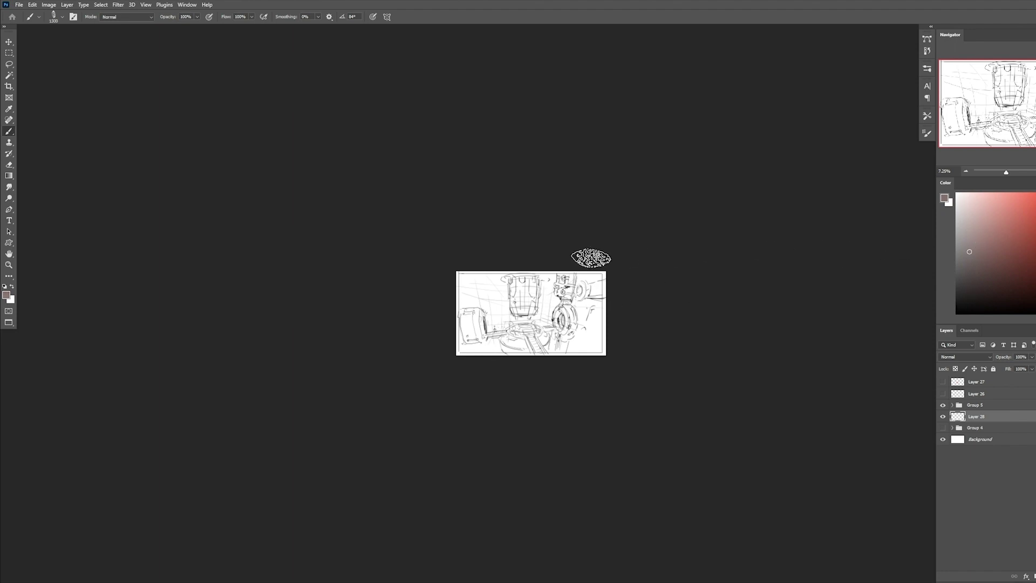
mouse_move(562, 281)
left_mouse_down()
mouse_move(594, 344)
mouse_move(529, 432)
mouse_move(527, 472)
left_mouse_up()
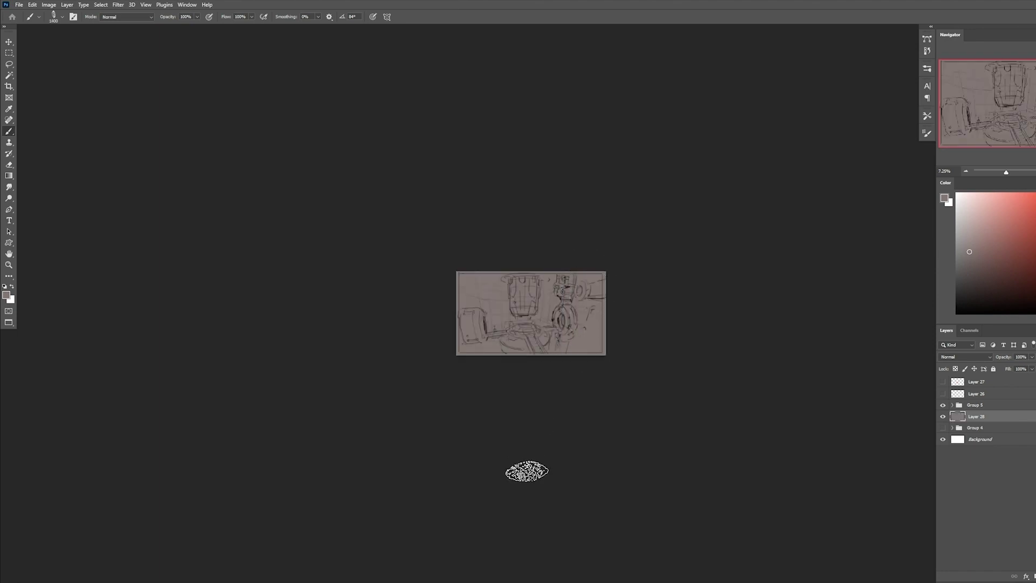
Repaint the whole background in a darker shade of the same reddish grey with a larger brush.
key("bracketright")
left_click(969, 269)
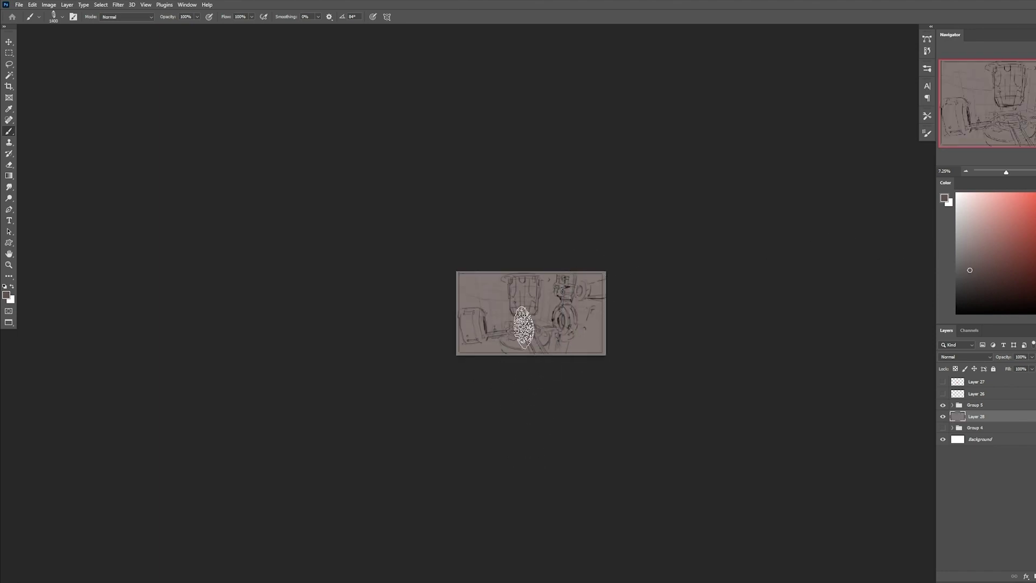
key("bracketright")
mouse_move(454, 264)
left_mouse_down()
mouse_move(475, 326)
mouse_move(514, 349)
mouse_move(588, 339)
mouse_move(555, 315)
left_mouse_up()
Show the red light markers on Layer 26 and add a new layer directly above Layer 28.
left_click(943, 394)
left_click(969, 397)
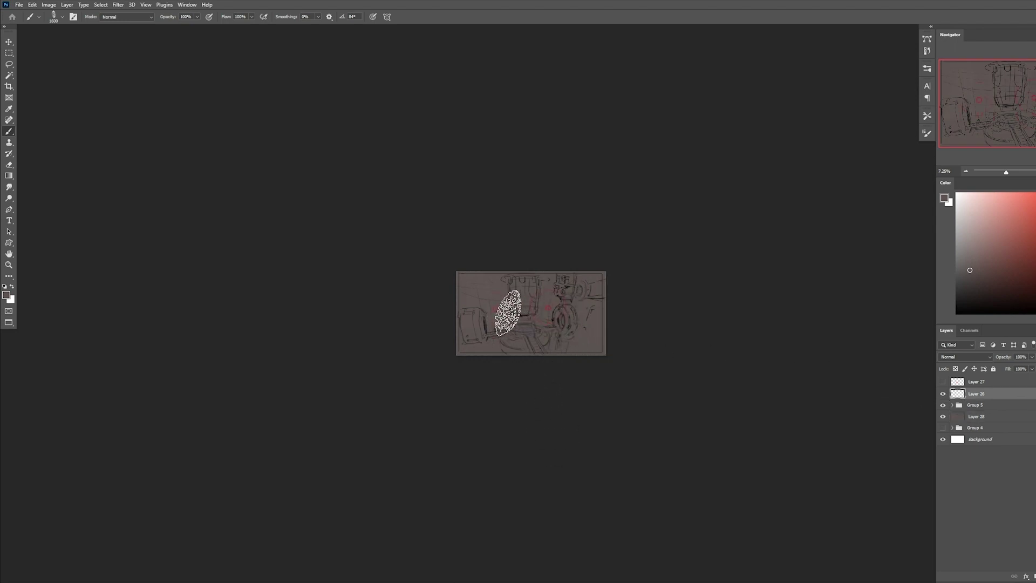
left_click_drag(513, 311, 576, 308)
left_click(976, 417)
key("ctrl+shift+alt+n")
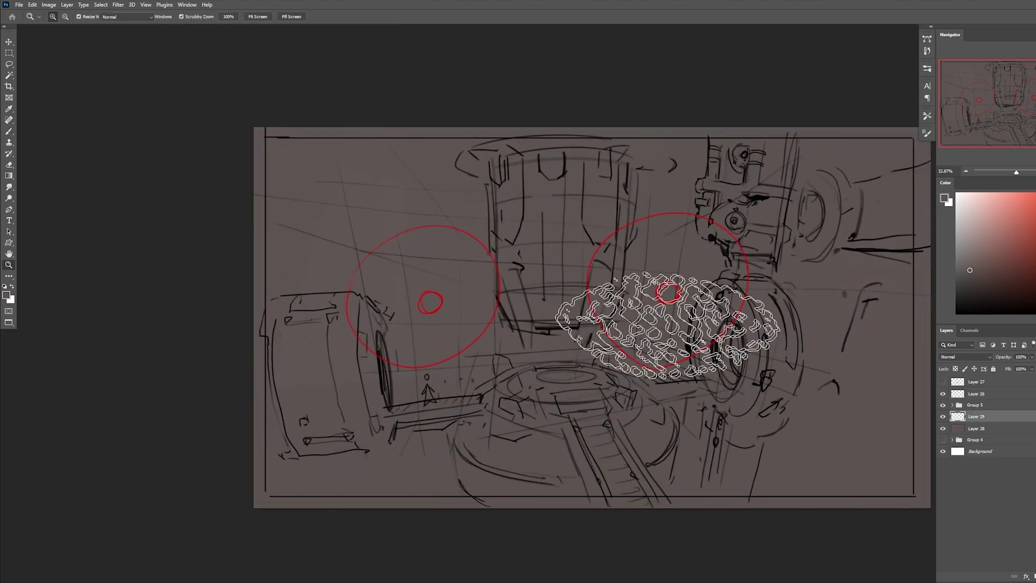
Paint a pale cream light spot inside each of the two small red circles.
right_click(659, 316)
double_click(713, 239)
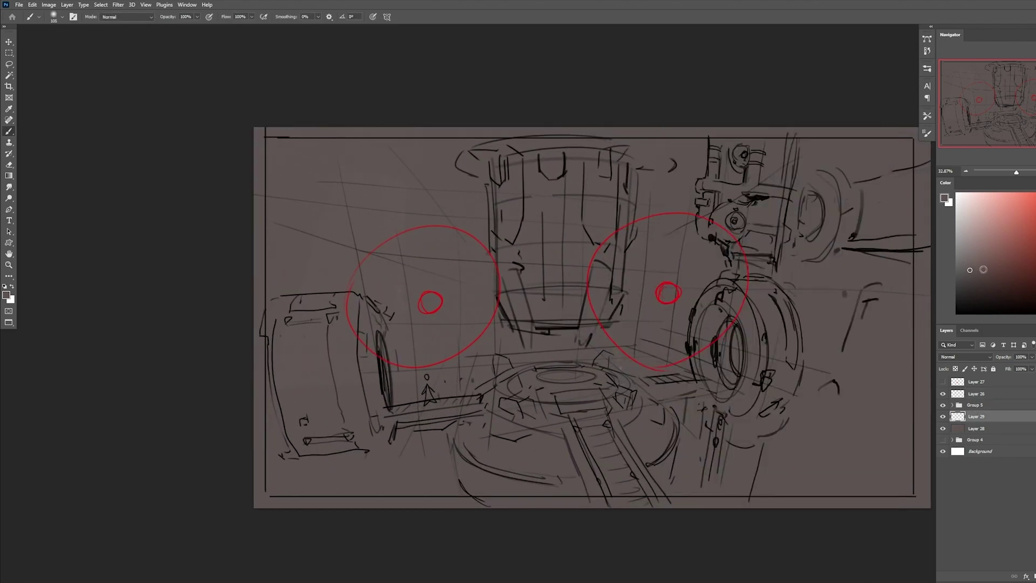
left_click_drag(973, 206, 958, 198)
left_click(1035, 299)
left_click(973, 193)
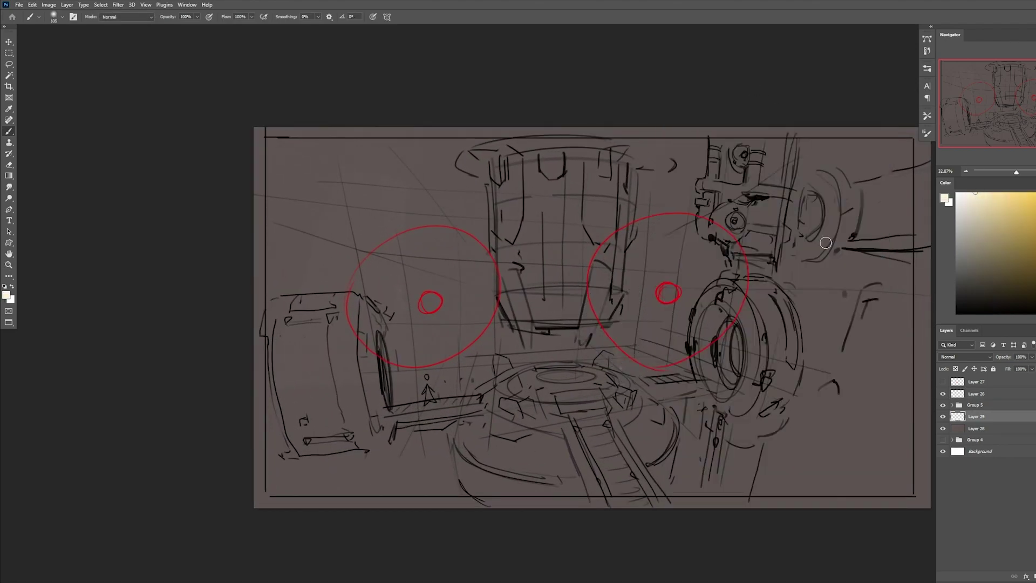
key("comma")
left_click_drag(664, 291, 674, 295)
left_click_drag(426, 302, 429, 315)
On a new layer, paint soft pale-yellow glows around both light spots with an enlarged Soft Round 500 6 brush.
right_click(701, 275)
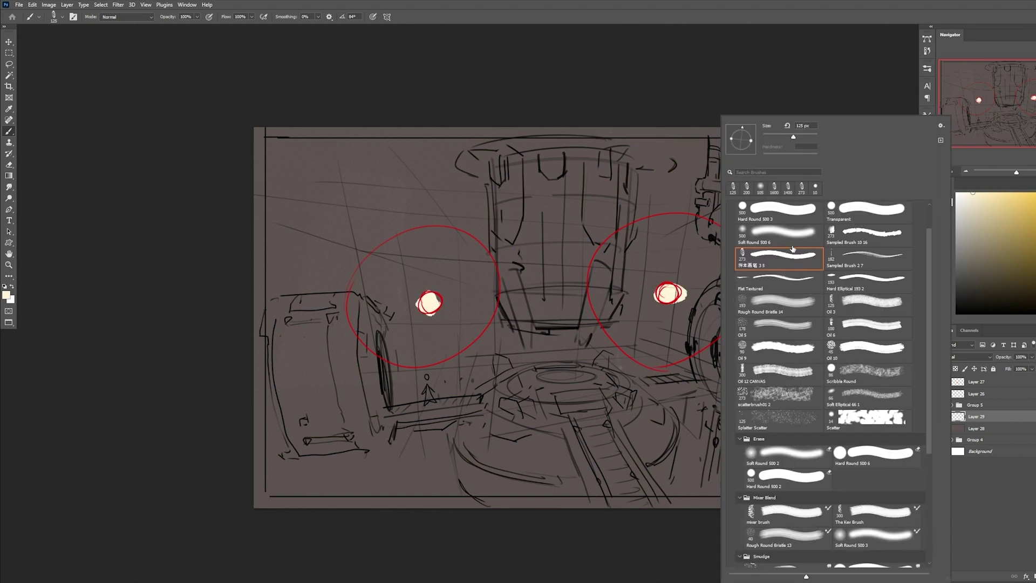
left_click(779, 233)
left_click(674, 263)
key("bracketright")
key("bracketright")
key("bracketright")
key("bracketright")
key("bracketright")
key("bracketright")
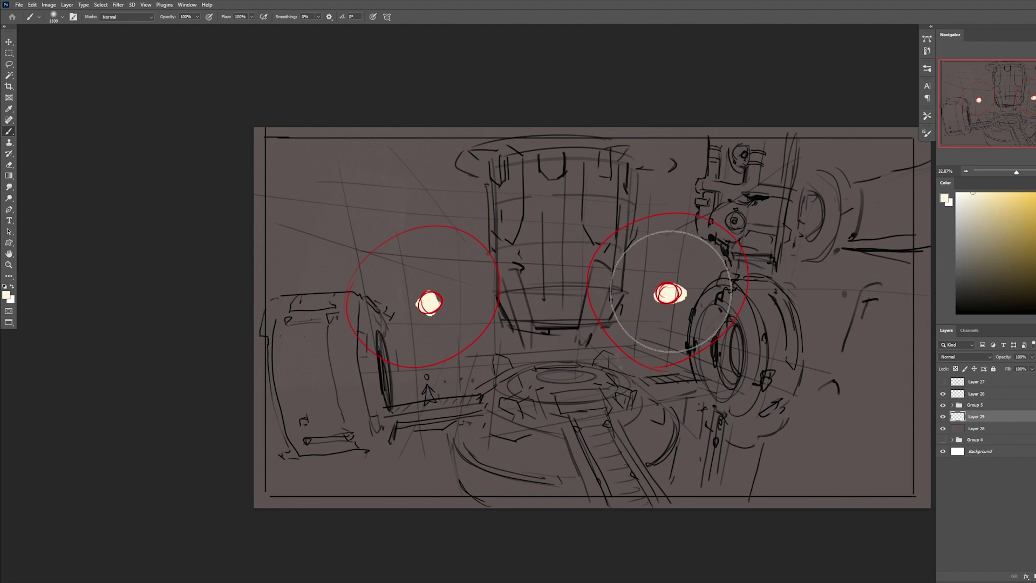
key("ctrl+shift+alt+n")
left_click(991, 200)
key("bracketleft")
key("bracketleft")
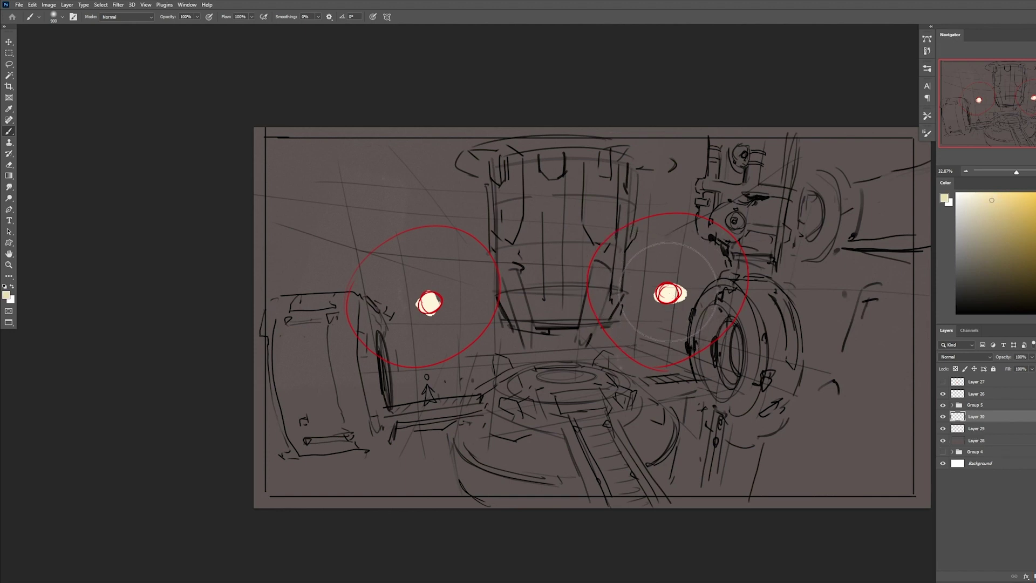
left_click(668, 289)
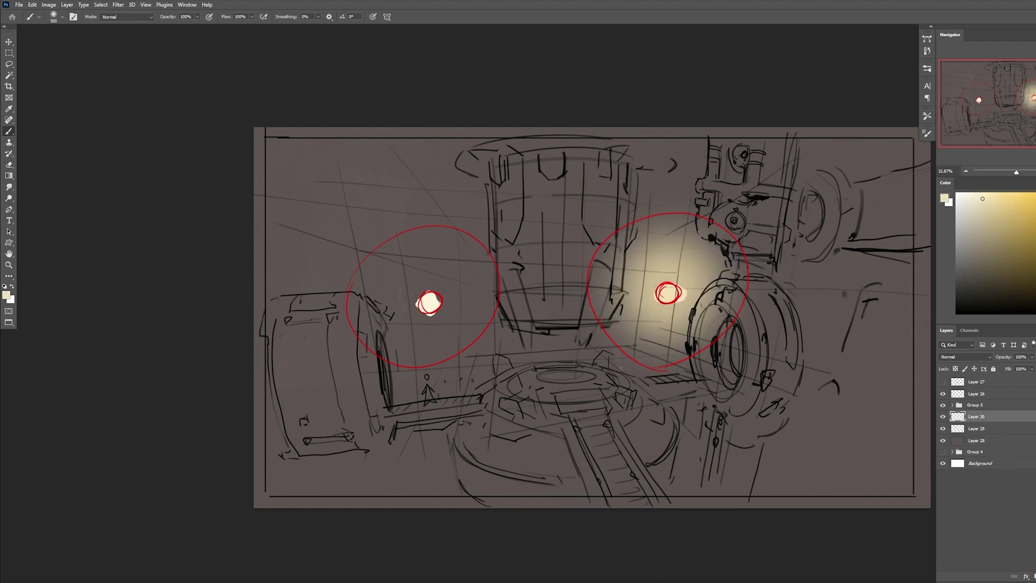
mouse_move(982, 198)
left_mouse_down()
mouse_move(971, 188)
mouse_move(997, 192)
left_mouse_up()
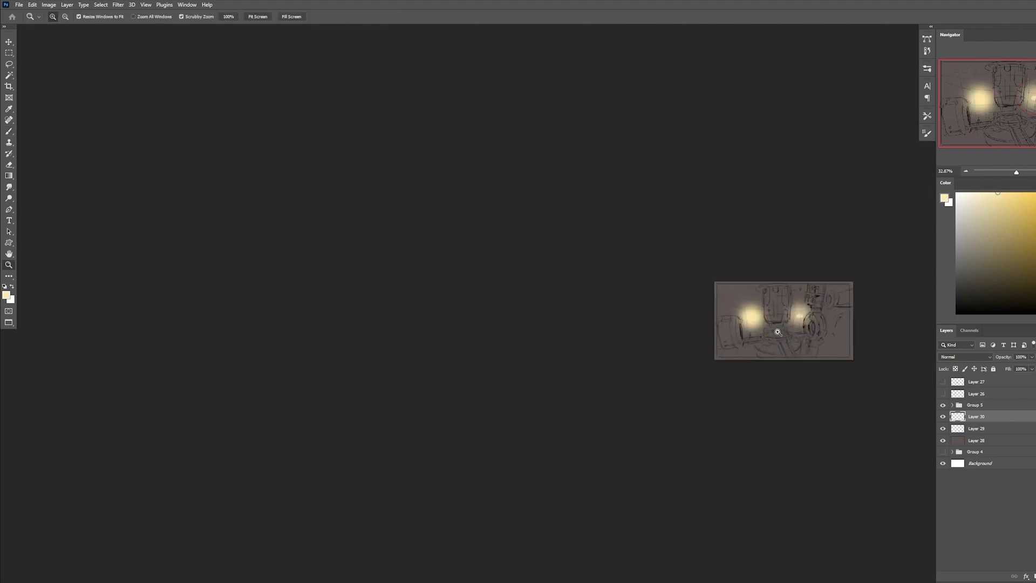
On Layer 28, paint warm light sampled from the glow onto the ring-shaped machine beside the right-hand light, using the textured brush.
left_click_drag(823, 348, 606, 356)
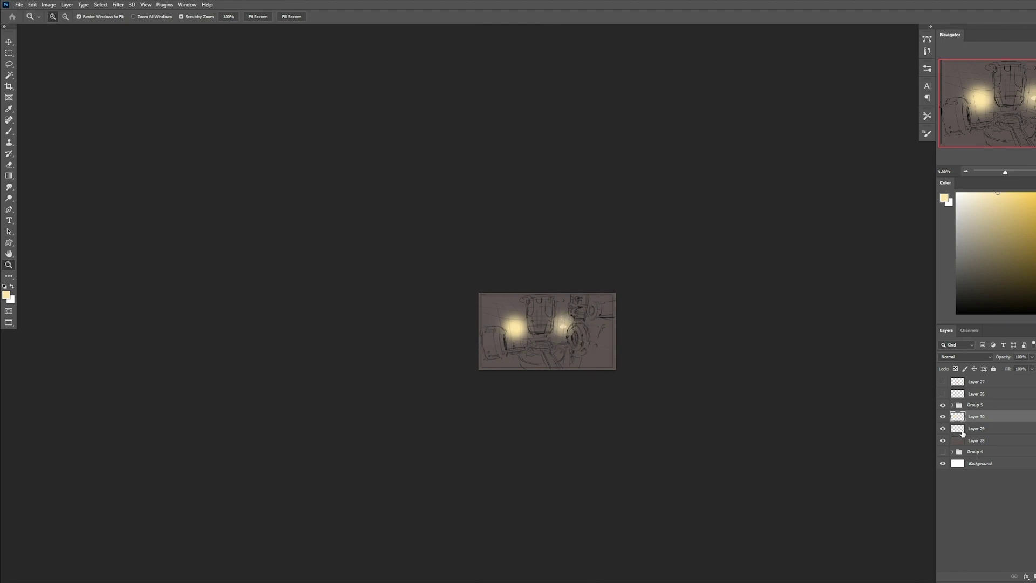
left_click_drag(583, 331, 625, 332)
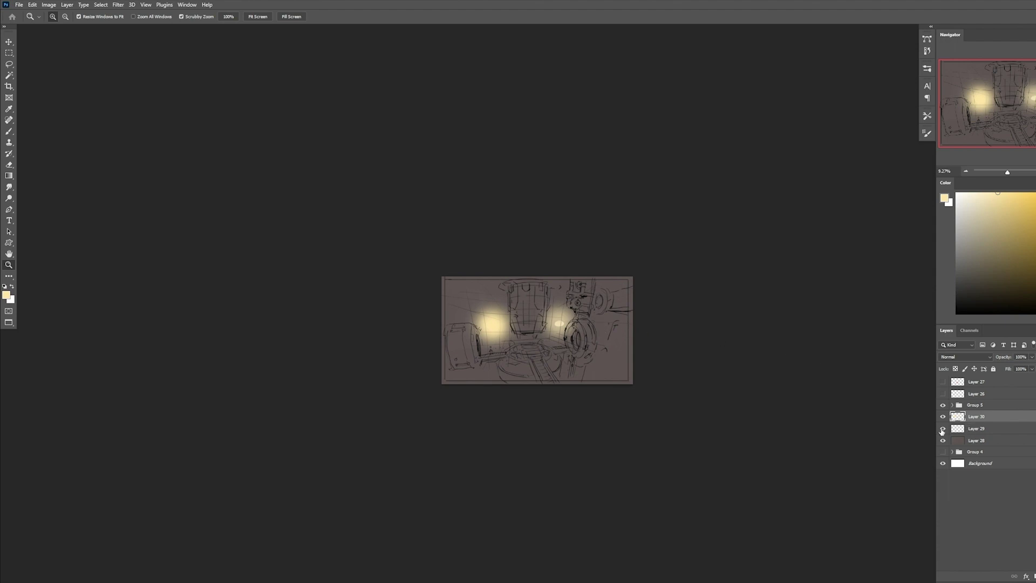
left_click(960, 430)
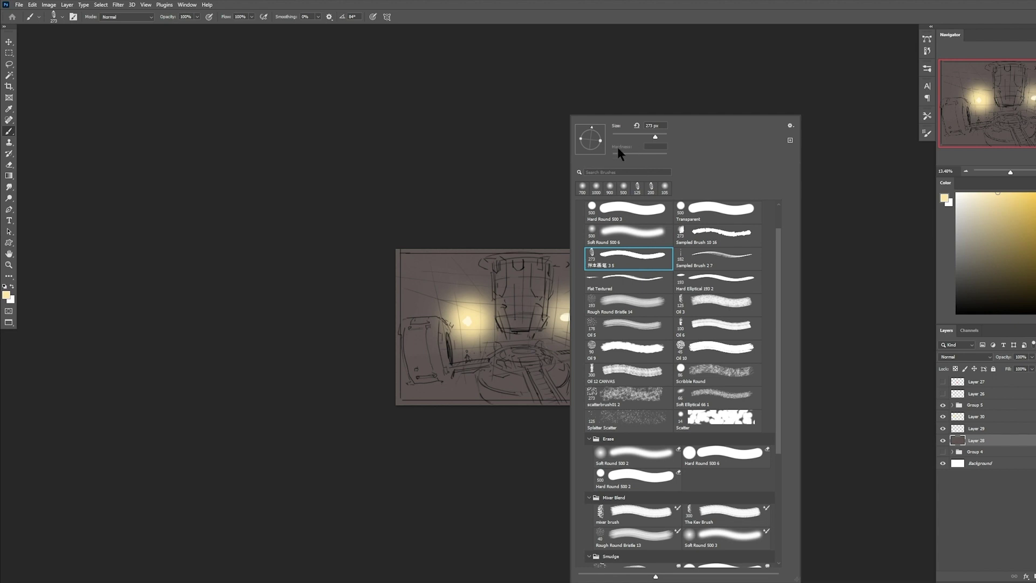
key("Return")
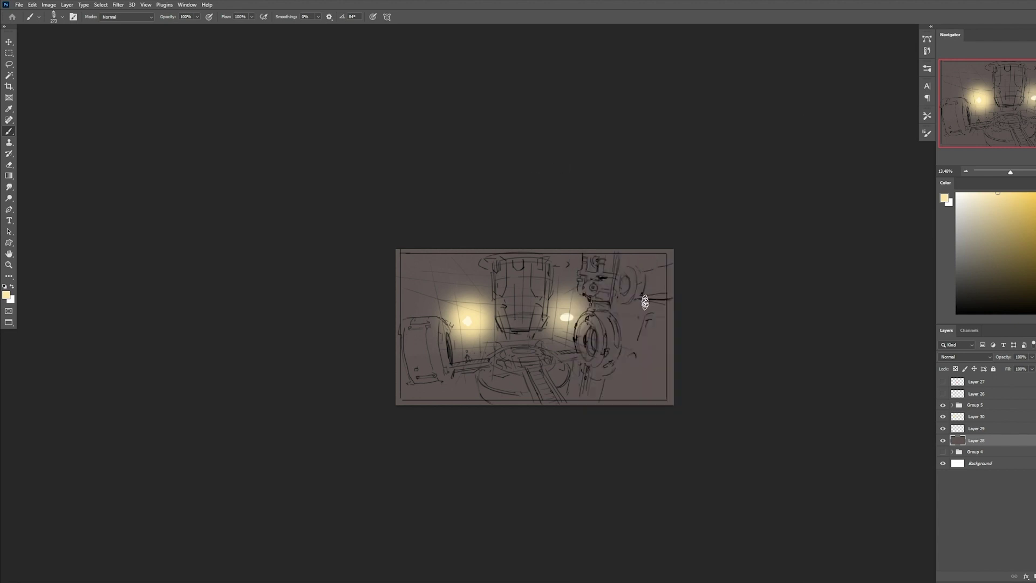
left_click(573, 329, "alt")
left_click(576, 310, "alt")
key("bracketright")
mouse_move(583, 319)
left_mouse_down()
mouse_move(599, 329)
mouse_move(597, 349)
left_mouse_up()
mouse_move(577, 330)
left_mouse_down()
mouse_move(590, 370)
mouse_move(583, 327)
mouse_move(581, 363)
left_mouse_up()
With a smaller brush, paint warm light along the mechanical arm above the ring and down both edges of the central cylinder.
key("bracketleft")
key("bracketleft")
key("bracketleft")
key("bracketleft")
key("bracketleft")
key("bracketleft")
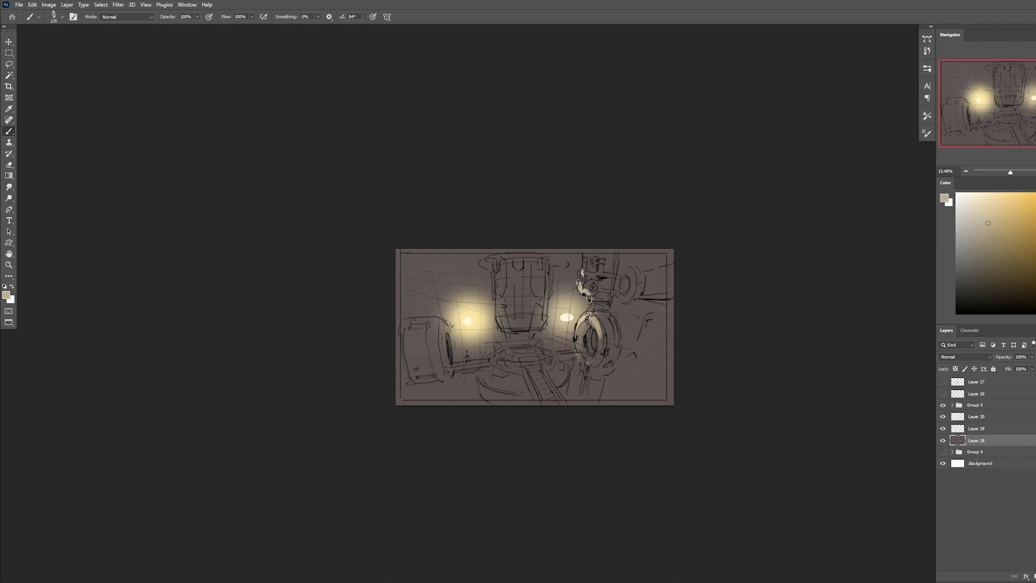
left_click_drag(549, 268, 541, 327)
left_click_drag(492, 299, 486, 260)
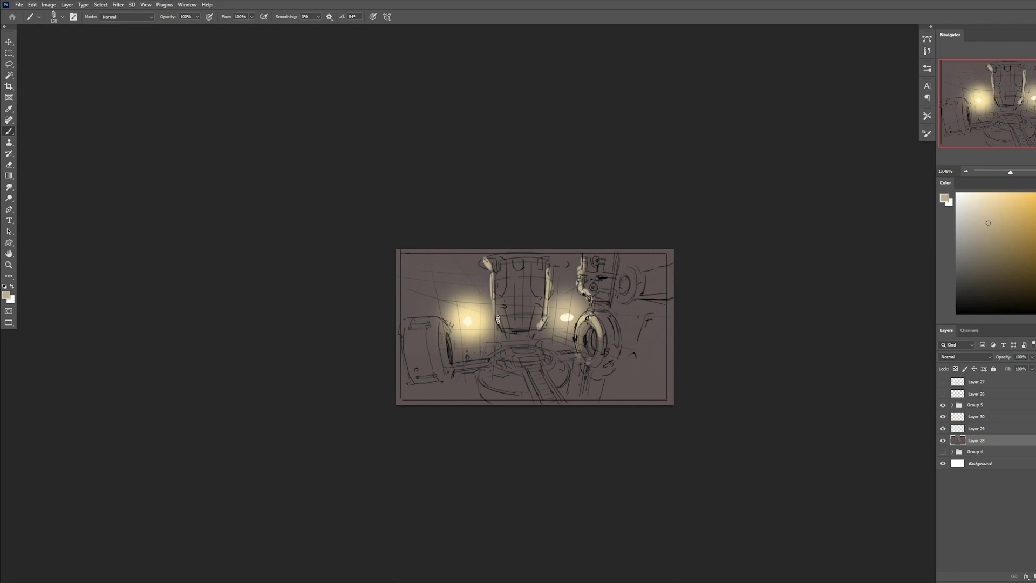
left_click_drag(493, 305, 502, 333)
Paint warm light with a larger brush along the right-hand walkway and the adjoining side of the central platform.
key("bracketright")
mouse_move(554, 356)
left_mouse_down()
mouse_move(583, 353)
mouse_move(550, 374)
mouse_move(536, 352)
mouse_move(564, 372)
mouse_move(559, 384)
left_mouse_up()
key("bracketright")
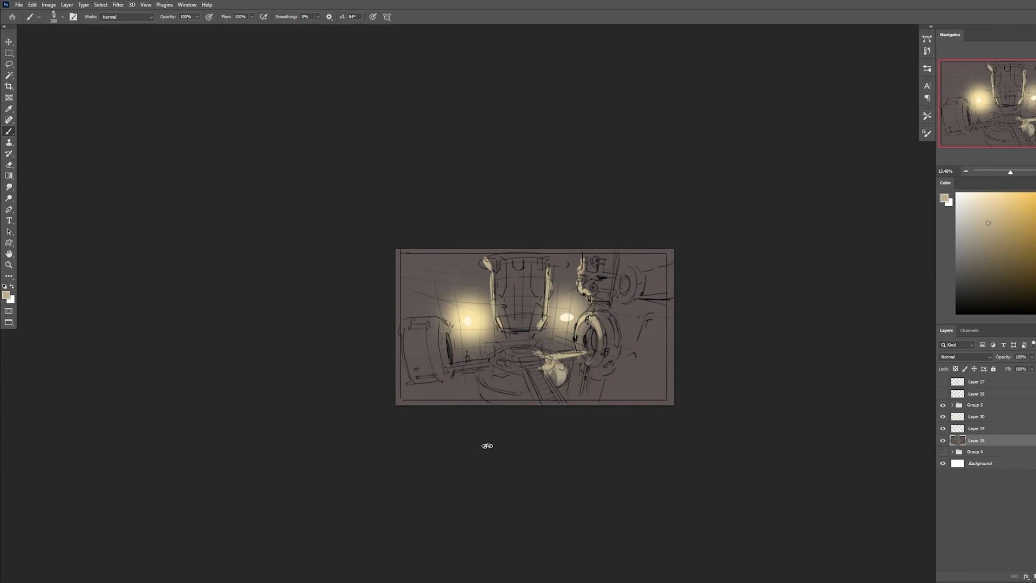
Paint warm light with a smaller brush along the left-hand walkway, the adjoining platform side and the left machine's facing edge.
key("bracketleft")
mouse_move(504, 351)
left_mouse_down()
mouse_move(491, 364)
mouse_move(503, 379)
mouse_move(492, 380)
mouse_move(510, 367)
mouse_move(457, 364)
mouse_move(480, 363)
left_mouse_up()
left_click_drag(445, 322, 443, 340)
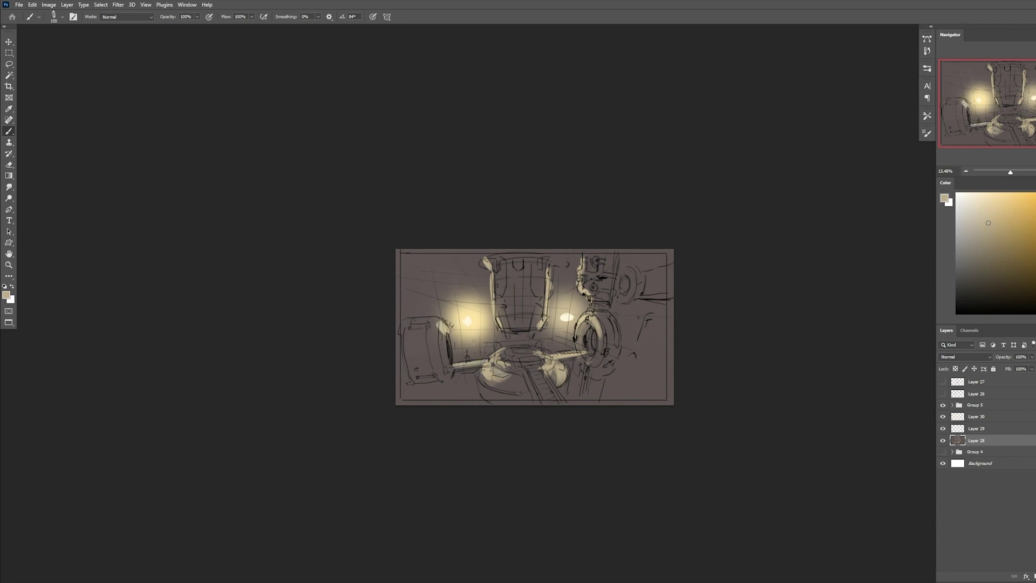
left_click_drag(443, 335, 442, 352)
Paint warm light along the rails of the front walkway descending from the central platform.
left_click(928, 134)
left_click(771, 167)
left_click_drag(542, 373, 563, 403)
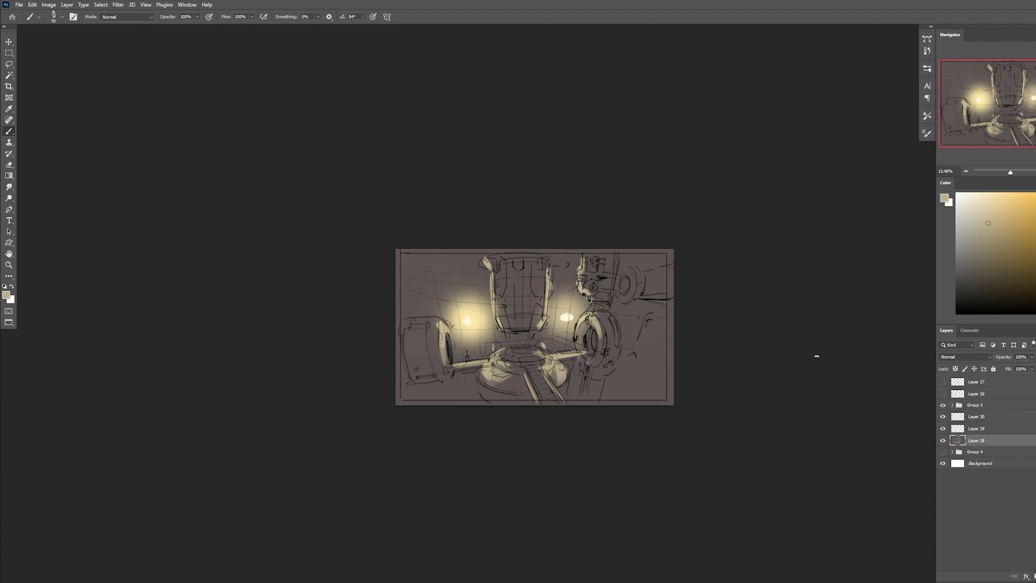
Lower the opacity of the glow on Layer 30 and trim both light spots on Layer 29 with a textured eraser.
left_click(977, 417)
left_click_drag(1011, 358, 997, 358)
left_click(980, 429)
key("e")
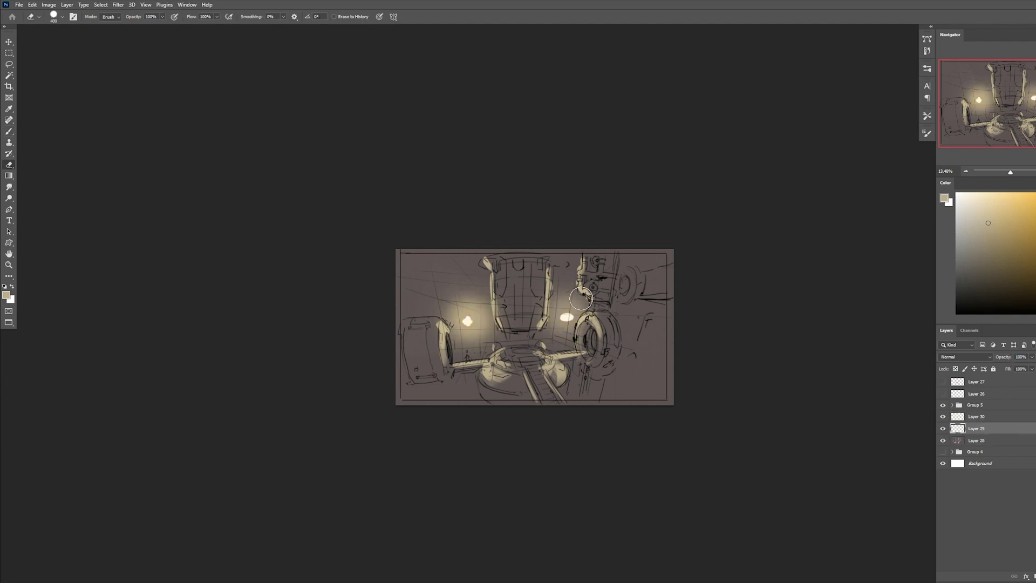
right_click(563, 308)
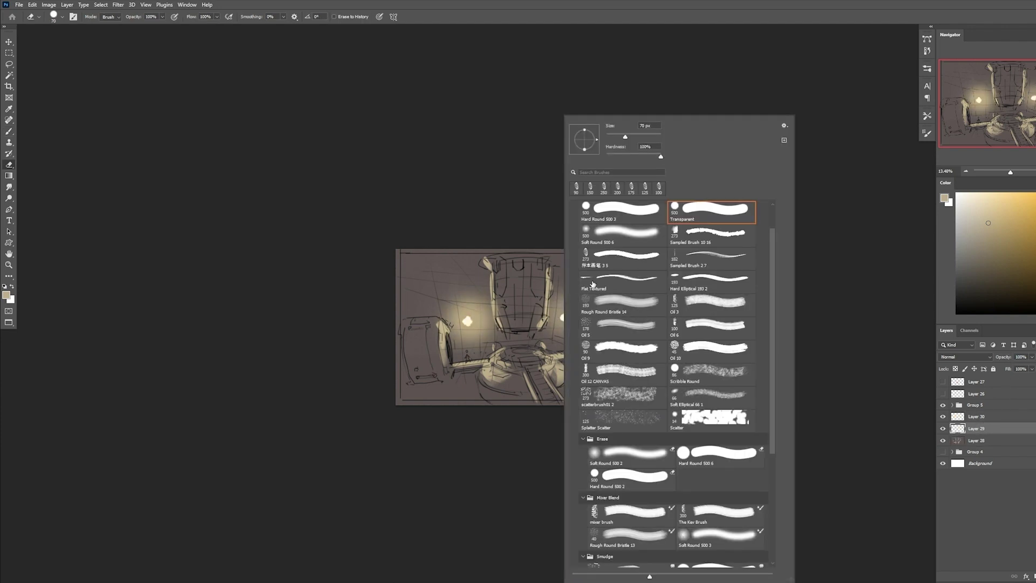
double_click(610, 255)
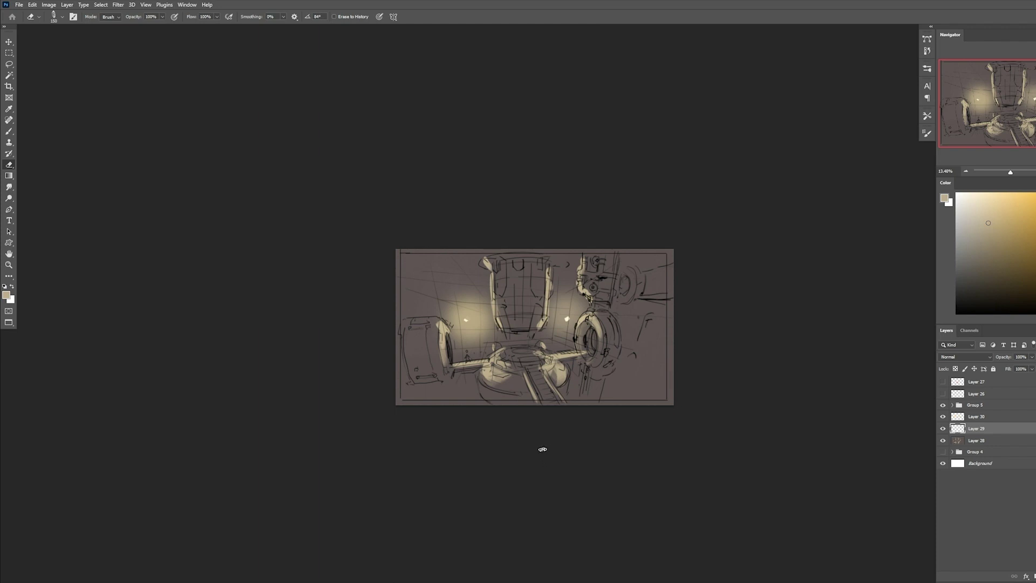
Add a new layer above Layer 28 and choose a much darker shade of the sampled brown wall colour for the brush.
left_click(957, 444)
key("ctrl+shift+alt+n")
key("b")
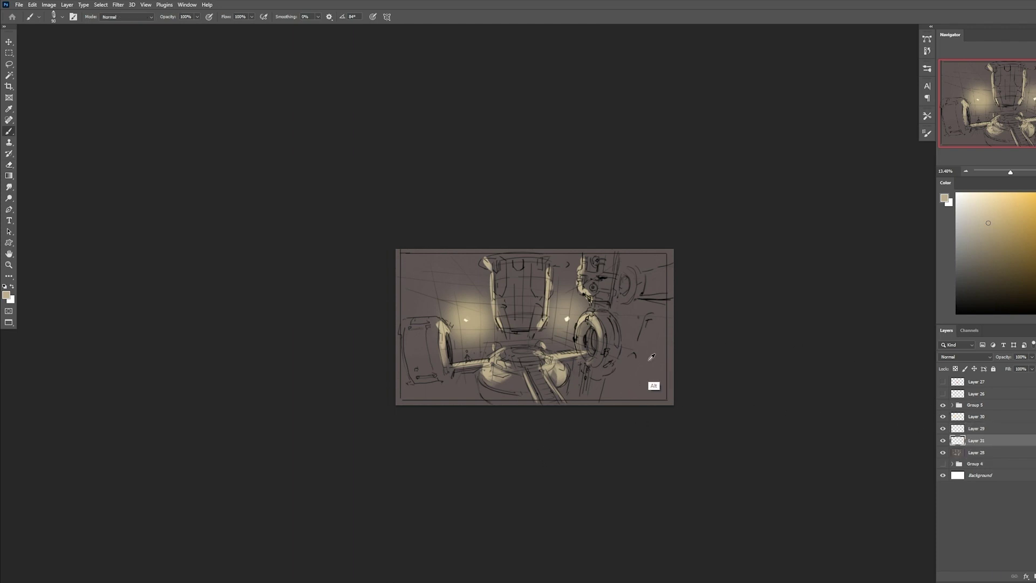
left_click(668, 357, "alt")
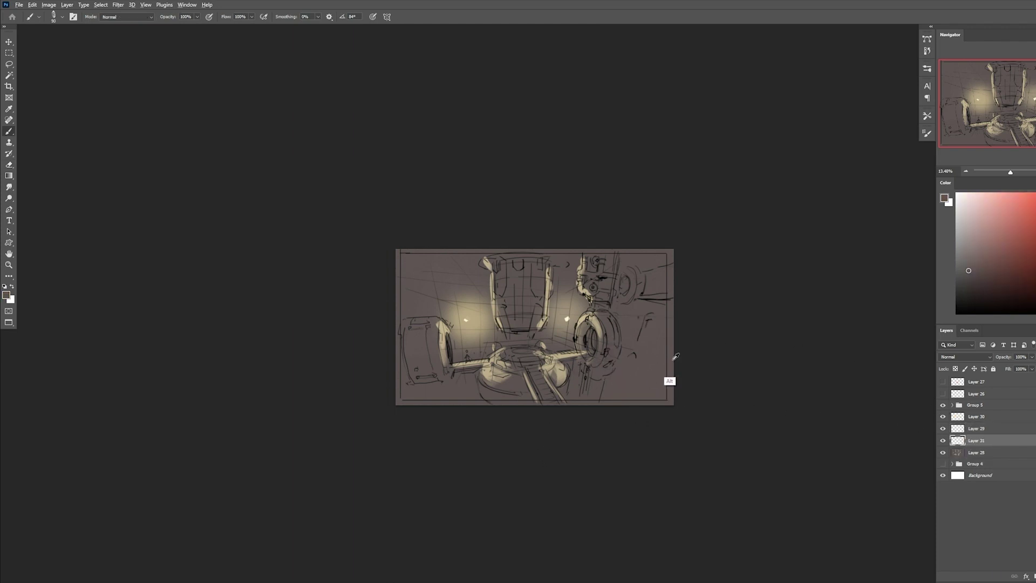
left_click(970, 291)
Paint dark shadow with an enlarged textured brush behind the ring-shaped machine, over the arm above it and into the upper-right corner.
key("bracketright")
key("bracketright")
key("bracketright")
key("bracketright")
key("bracketright")
key("bracketright")
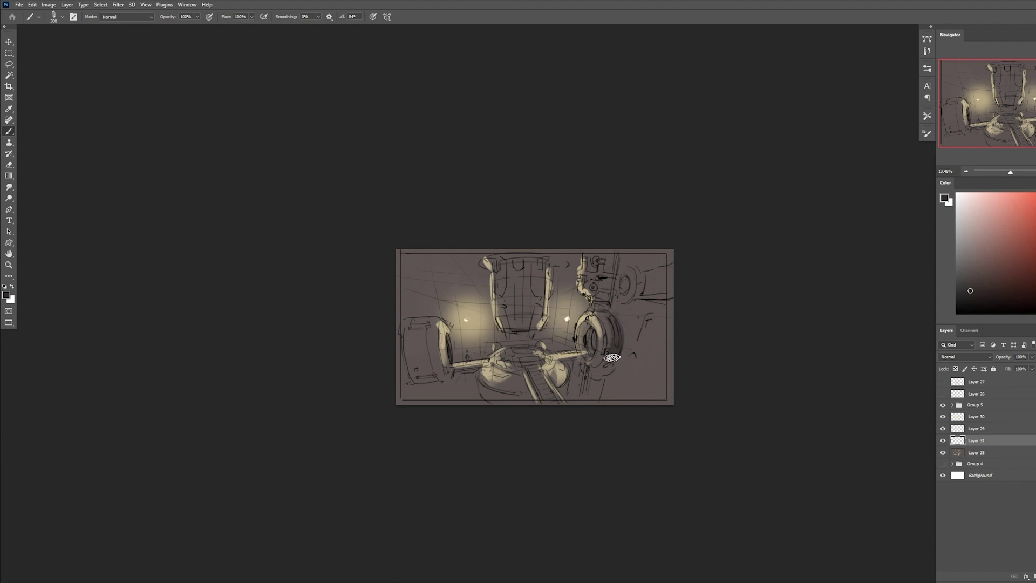
mouse_move(612, 357)
left_mouse_down()
mouse_move(605, 312)
mouse_move(616, 294)
mouse_move(605, 303)
left_mouse_up()
key("bracketright")
left_click_drag(633, 269, 696, 248)
mouse_move(627, 309)
left_mouse_down()
mouse_move(610, 373)
mouse_move(588, 364)
mouse_move(594, 309)
left_mouse_up()
Try to darken the opening of the ring-shaped machine with a smaller brush, and undo the stroke.
key("bracketleft")
key("bracketleft")
key("bracketleft")
key("bracketleft")
left_click_drag(604, 352, 592, 365)
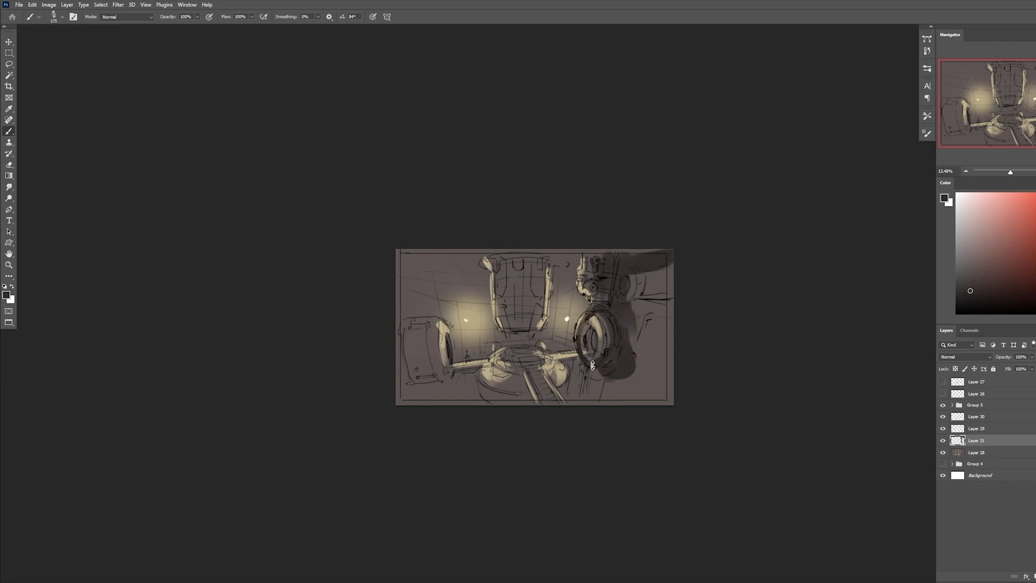
key("ctrl+z")
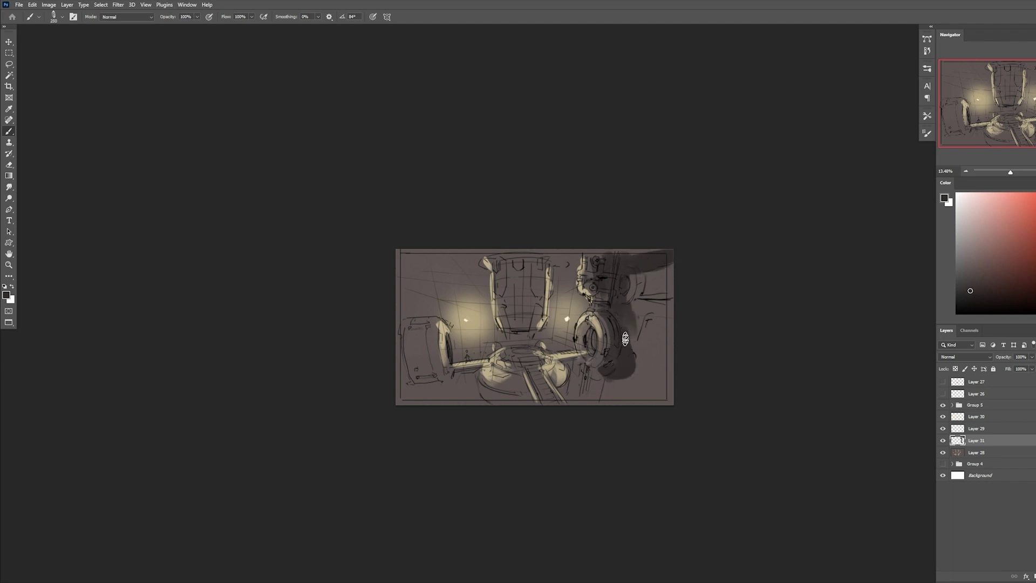
Paint dark shadow beneath the ring-shaped machine and down its support, and shade the middle of the central cylinder with a soft brush.
mouse_move(625, 339)
left_mouse_down()
mouse_move(623, 371)
mouse_move(626, 332)
mouse_move(627, 372)
mouse_move(617, 376)
mouse_move(624, 360)
mouse_move(600, 372)
mouse_move(606, 364)
mouse_move(576, 366)
left_mouse_up()
left_click_drag(600, 378, 593, 403)
right_click(542, 323)
double_click(565, 209)
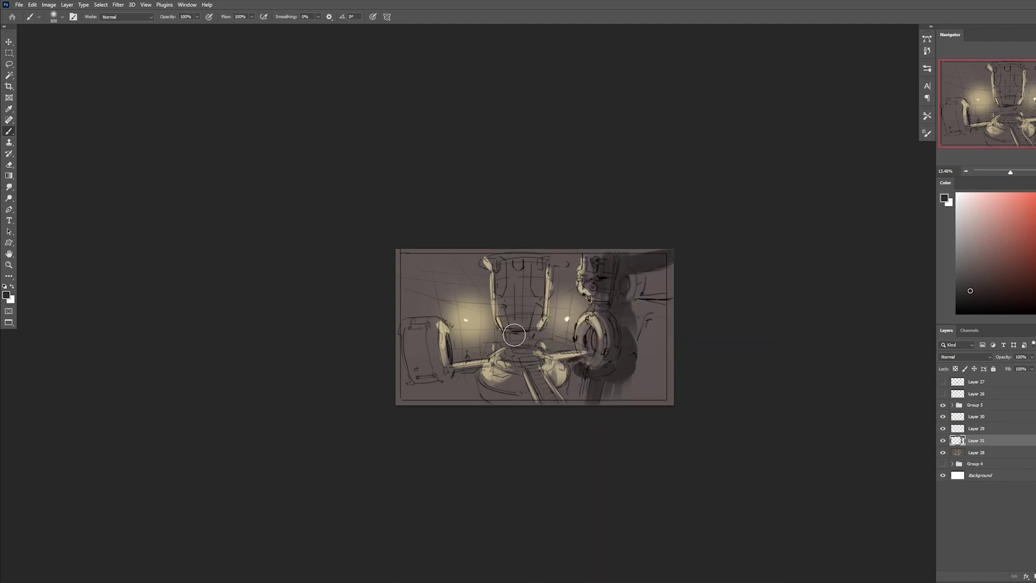
key("]")
left_click_drag(524, 270, 520, 342)
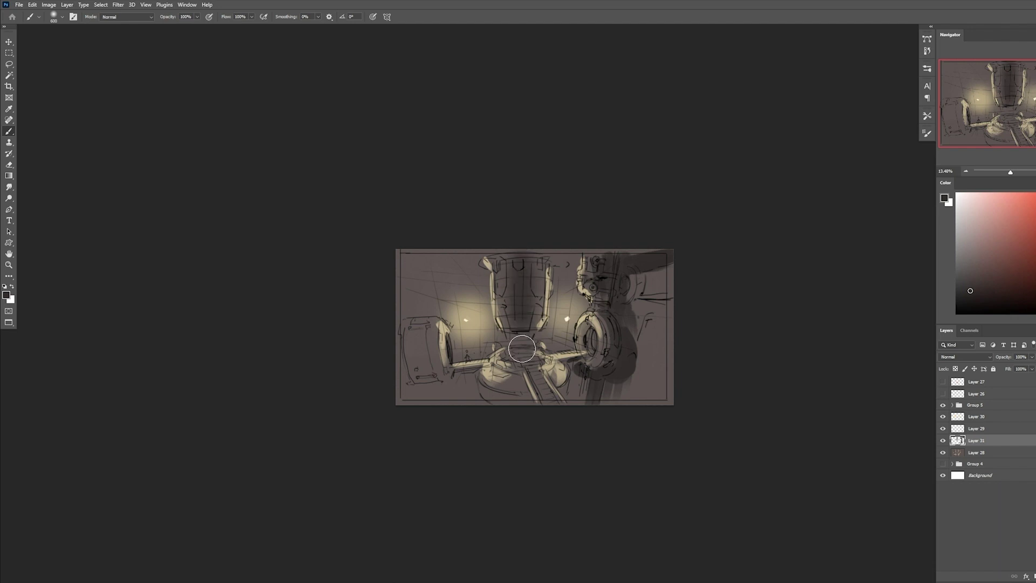
Darken the outer areas of the picture with a greatly enlarged soft brush, keeping the surroundings of both lights bright.
key("]")
key("]")
key("]")
key("]")
key("]")
key("]")
key("]")
key("]")
key("]")
key("]")
key("]")
key("]")
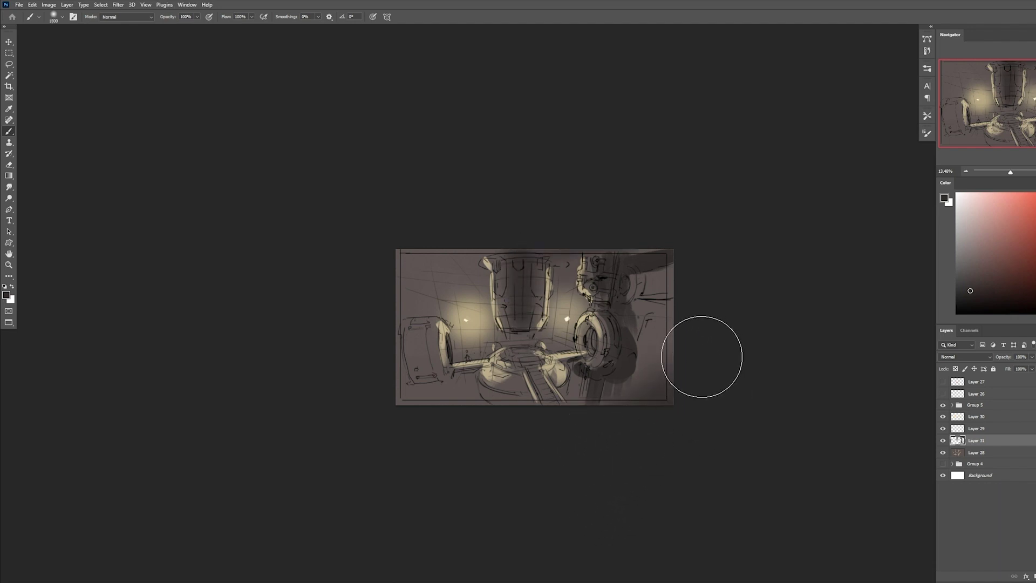
left_click_drag(700, 358, 632, 423)
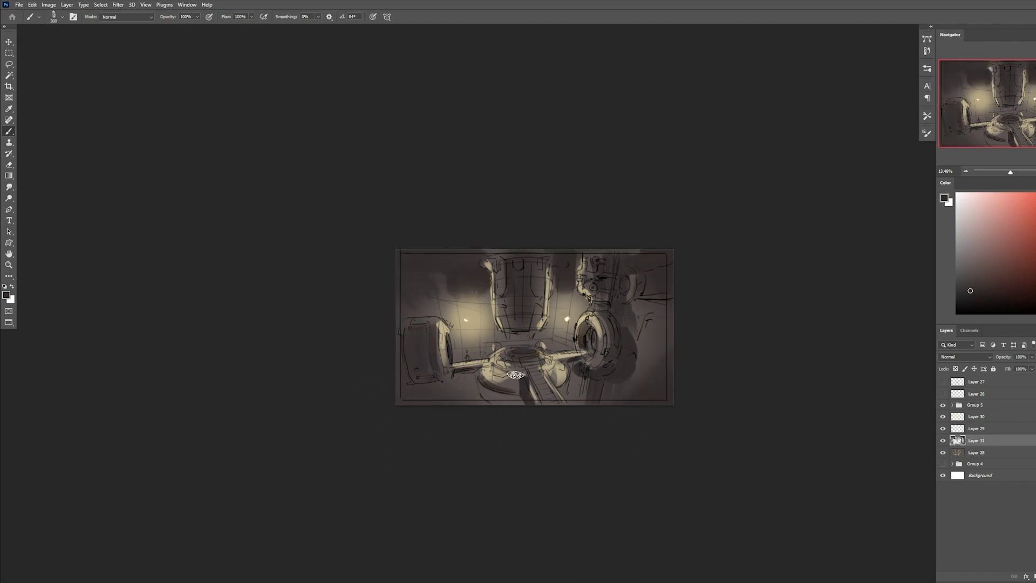
Paint shadows with the textured brush on the central platform's base, beside the front walkway and on the cylinder's lower panels.
key("bracketright")
key("bracketright")
key("bracketright")
left_click_drag(483, 389, 511, 403)
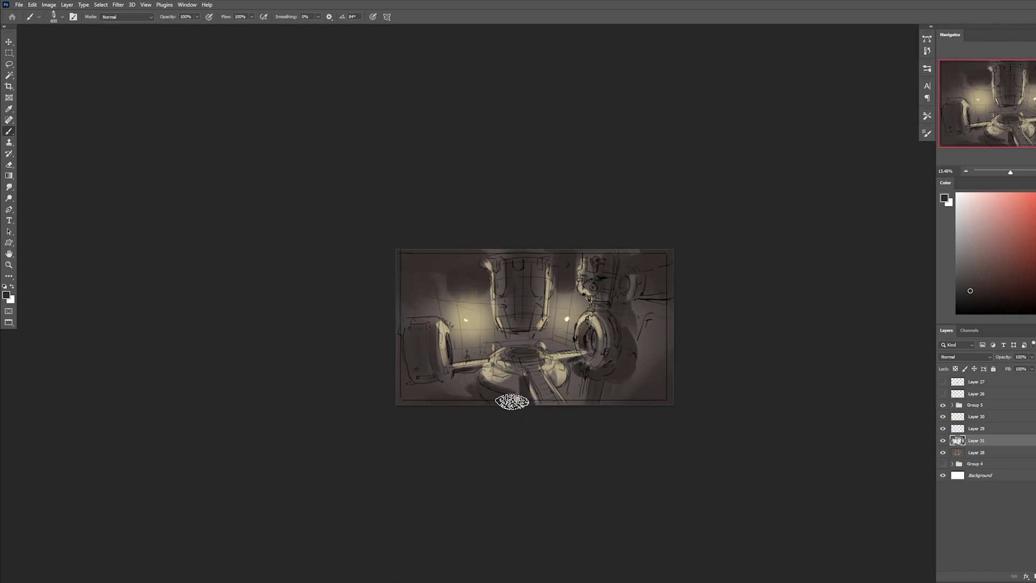
left_click_drag(558, 366, 545, 370)
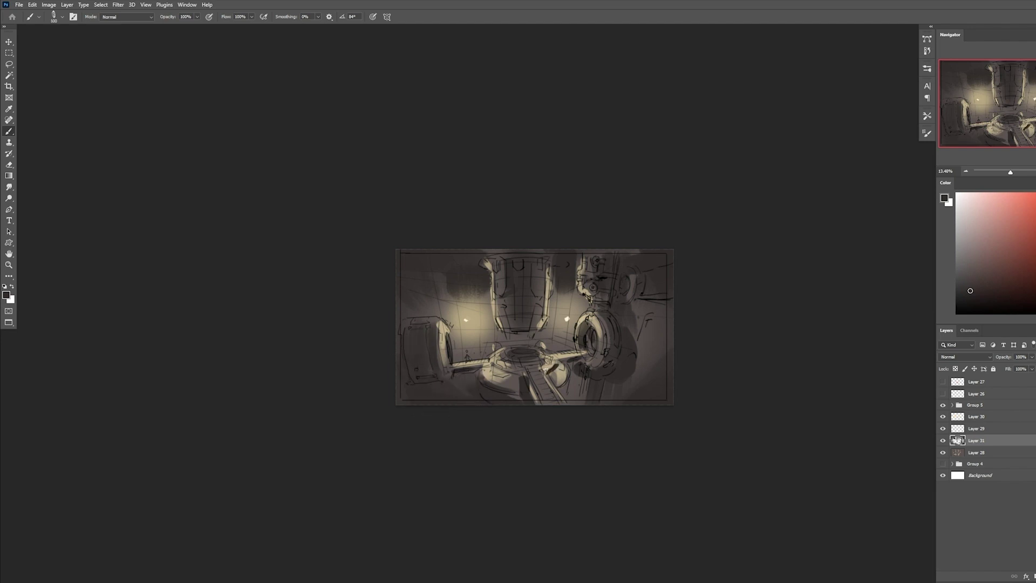
key("ctrl")
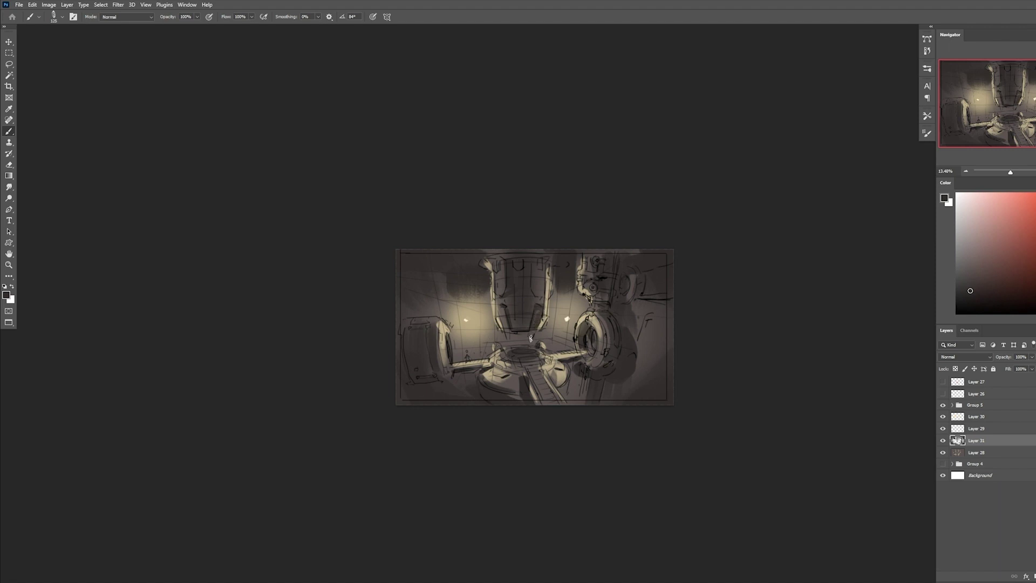
left_click_drag(542, 287, 539, 279)
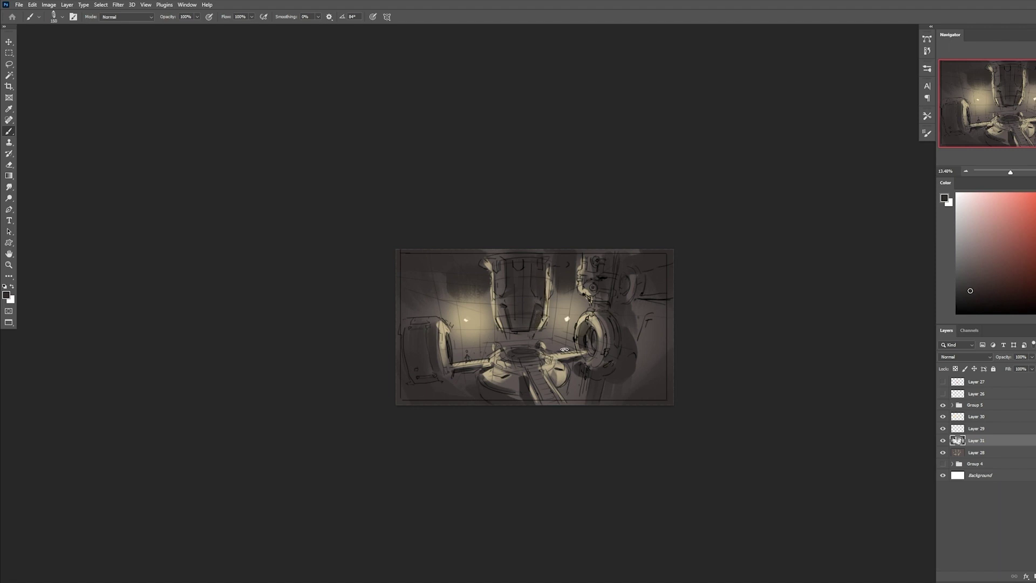
Compare the picture with and without the glow on Layer 30, and merge that layer into Layer 28.
key("z")
mouse_move(564, 350)
left_mouse_down()
mouse_move(551, 354)
mouse_move(620, 365)
left_mouse_up()
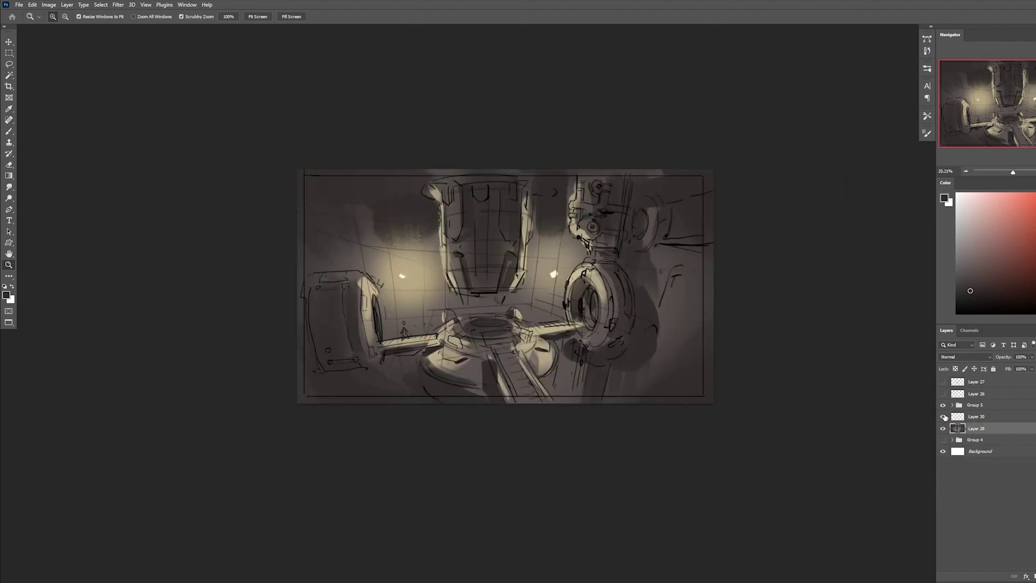
left_click(943, 417)
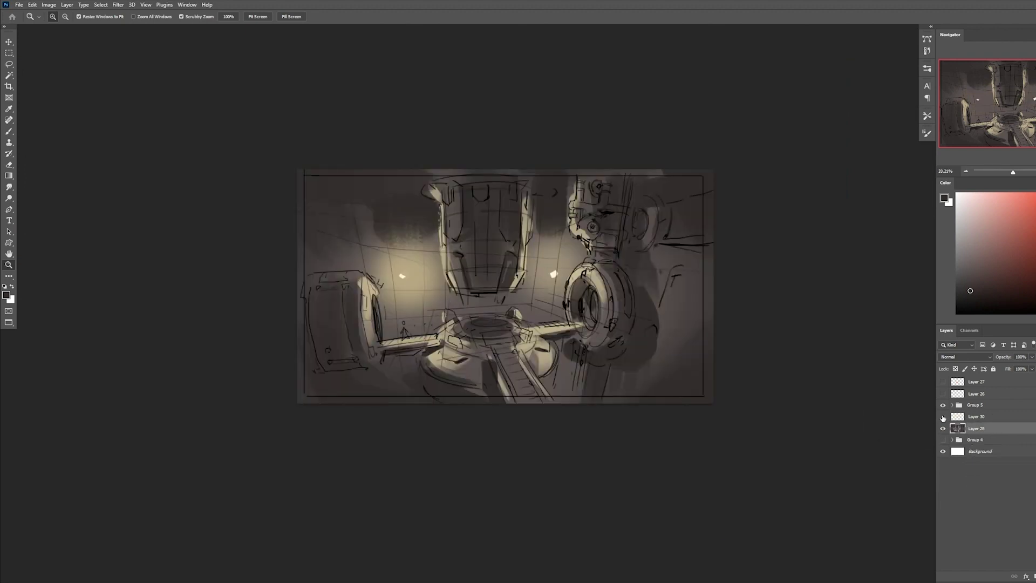
left_click(943, 417)
left_click(977, 420)
key("ctrl+e")
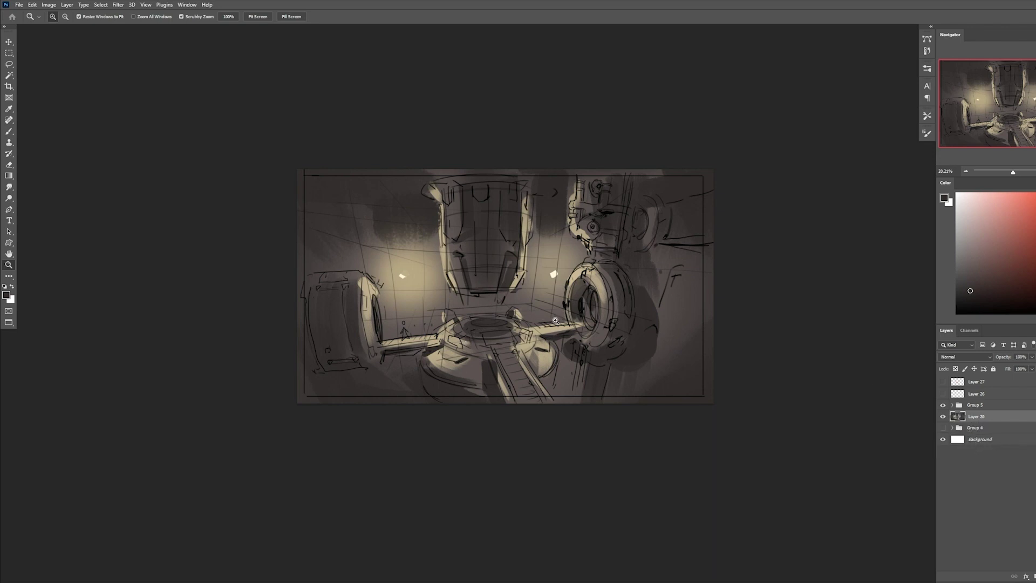
Add a new layer above Layer 28 in Overlay mode and choose a soft brush with a saturated dark red.
key("ctrl+shift+alt+n")
key("b")
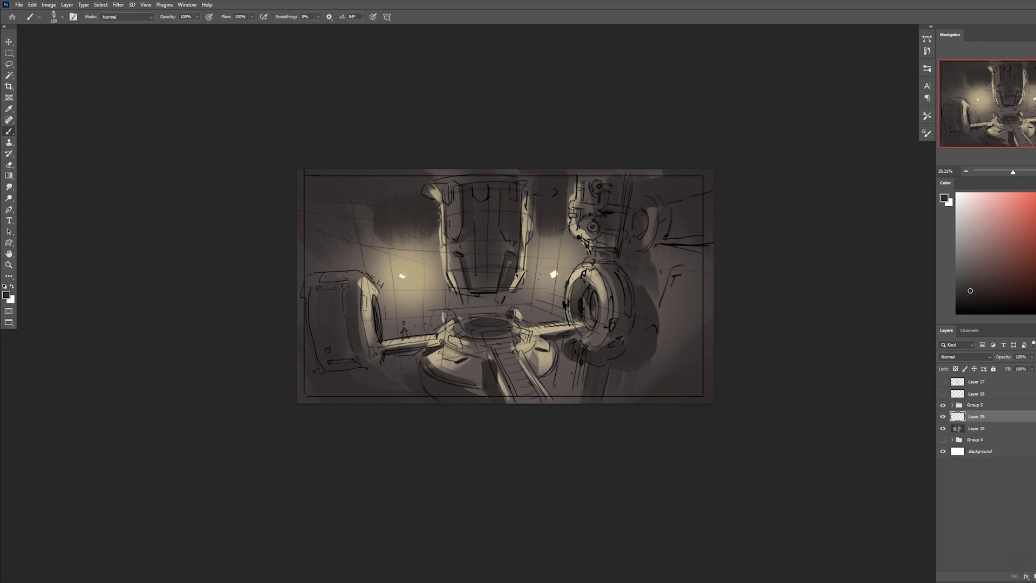
right_click(538, 274)
left_click(605, 233)
left_click(842, 221)
left_click(979, 358)
left_click(960, 447)
left_click(1014, 264)
Tint the scene red on the Overlay layer with a greatly enlarged soft brush.
key("bracketright")
key("bracketright")
key("bracketright")
key("bracketright")
key("bracketright")
key("bracketright")
key("bracketright")
key("bracketright")
key("bracketright")
key("bracketright")
key("bracketright")
key("bracketright")
key("bracketright")
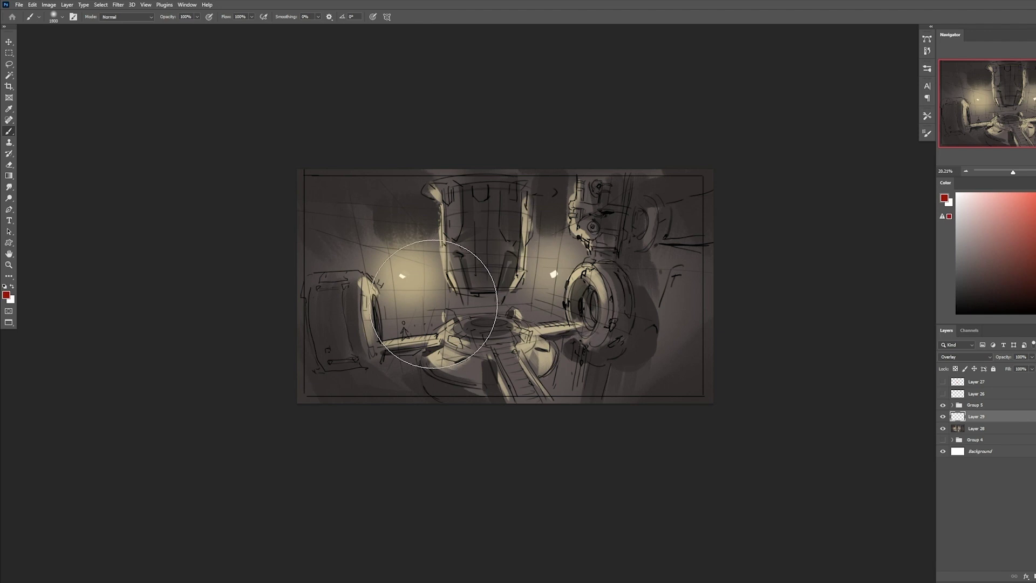
mouse_move(434, 303)
left_mouse_down()
mouse_move(606, 226)
mouse_move(555, 231)
mouse_move(654, 370)
mouse_move(314, 275)
mouse_move(404, 235)
left_mouse_up()
Intensify the red around both background lights with progressively smaller brushes, and reduce the Overlay layer's opacity.
key("bracketleft")
key("bracketleft")
key("bracketleft")
key("bracketleft")
key("bracketleft")
left_click_drag(559, 278, 554, 286)
key("bracketleft")
key("bracketleft")
key("bracketleft")
key("bracketleft")
key("bracketleft")
left_click_drag(400, 291, 411, 296)
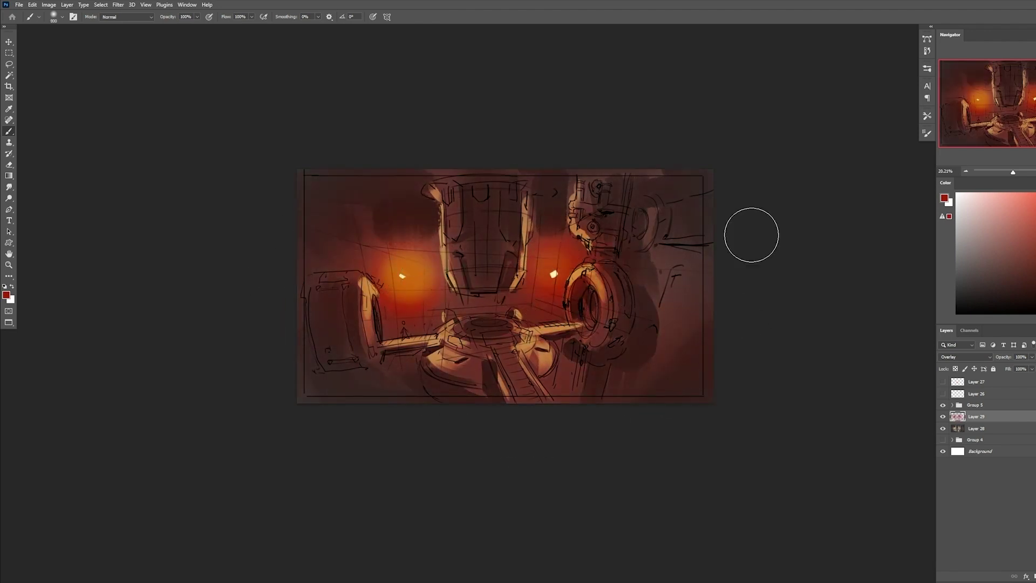
left_click_drag(1004, 357, 1010, 357)
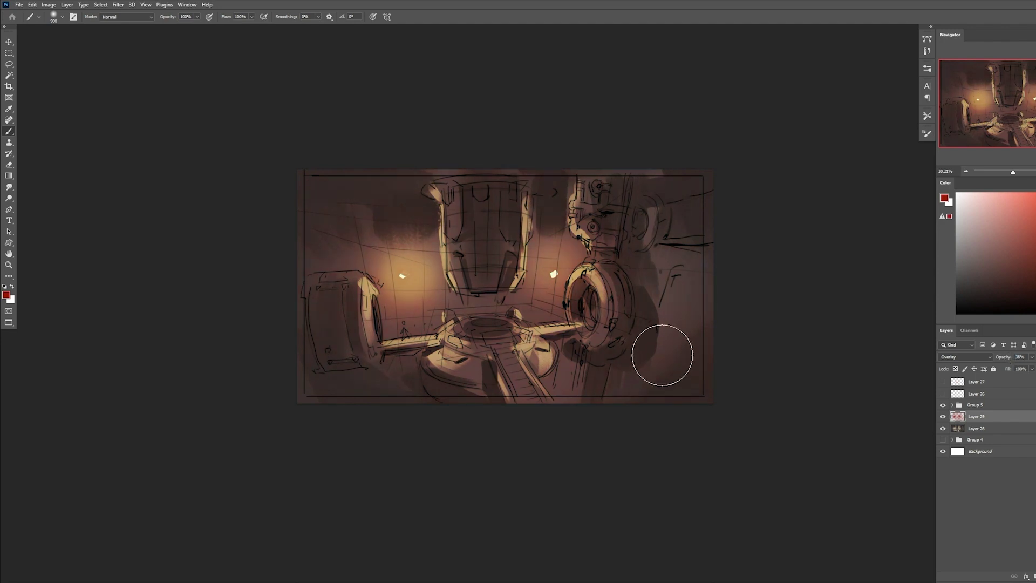
Add a new layer in Multiply mode, cover the picture with bright red gradients and reduce the layer's opacity.
key("ctrl+shift+alt+n")
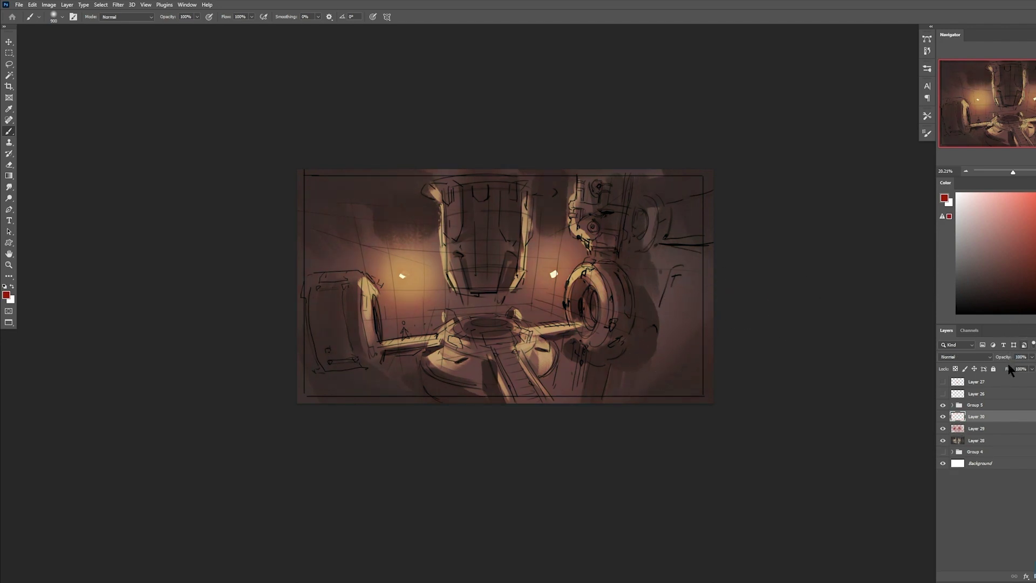
left_click(968, 356)
left_click(966, 386)
key("g")
left_click_drag(546, 286, 548, 261)
left_click_drag(550, 300, 544, 417)
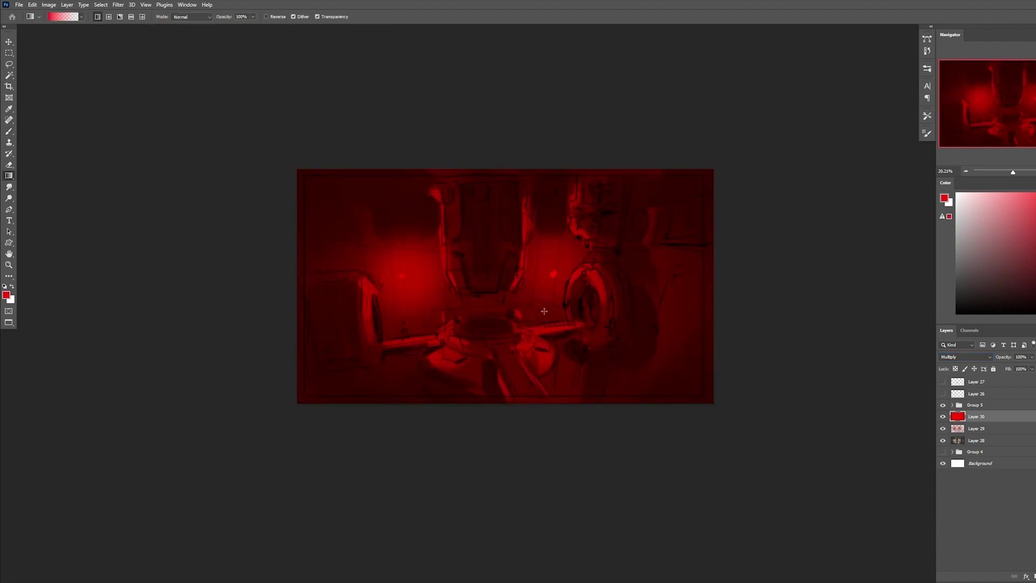
left_click_drag(995, 357, 1004, 360)
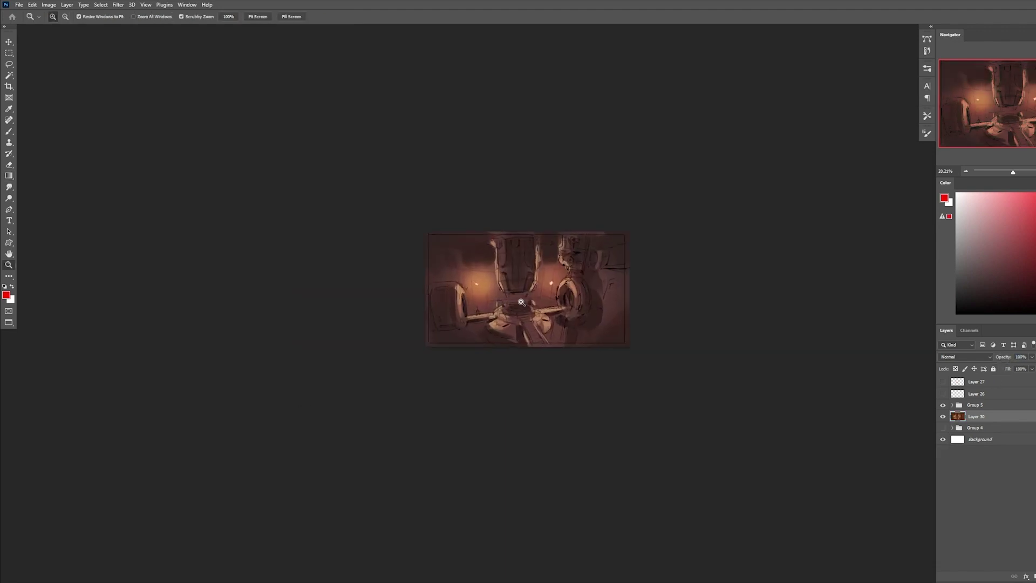
Add a new layer in Color Dodge mode and sample the reddish-orange beside the right-hand light for the brush.
key("z")
left_click_drag(545, 302, 564, 313)
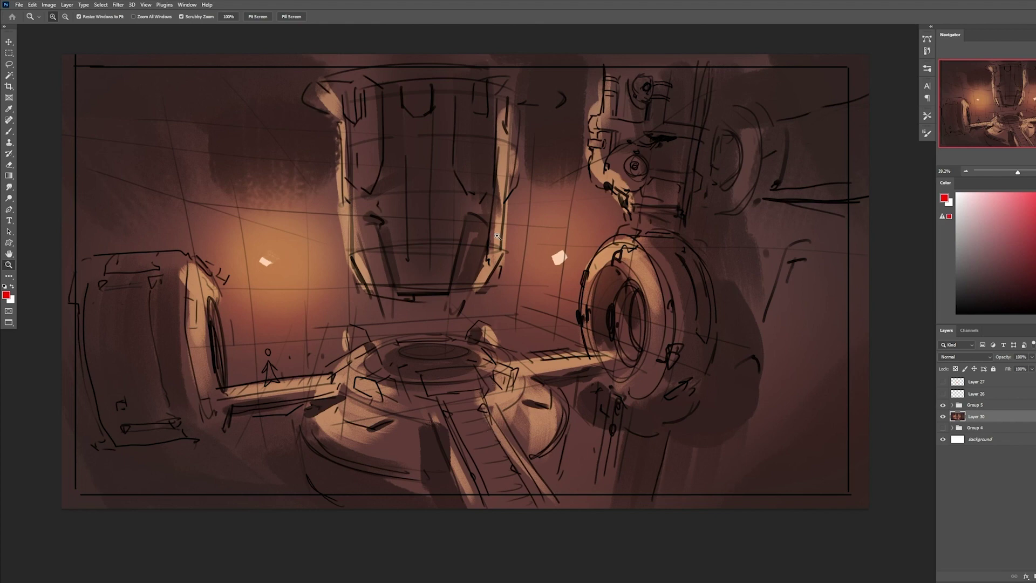
key("ctrl+shift+alt+n")
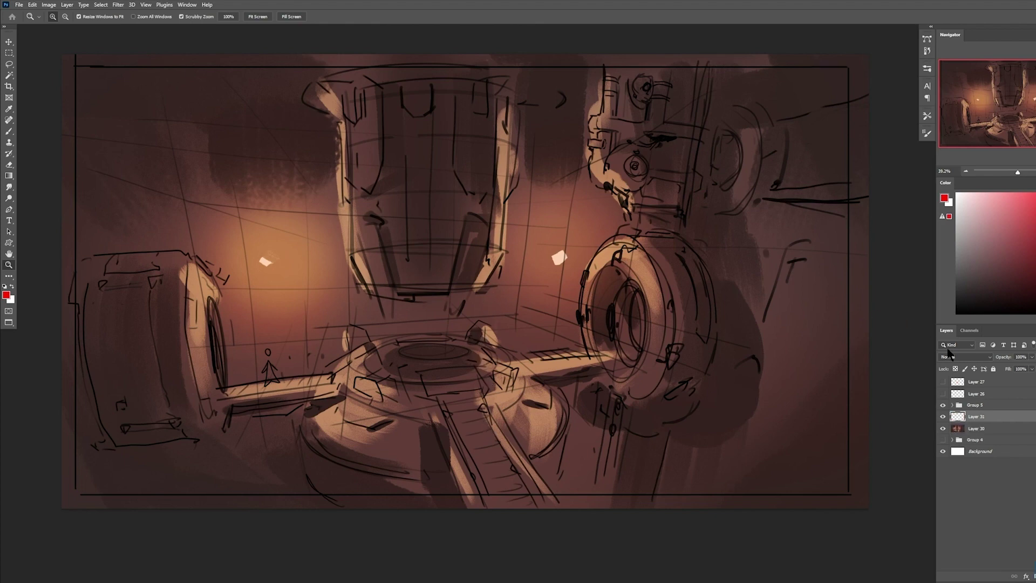
left_click(968, 358)
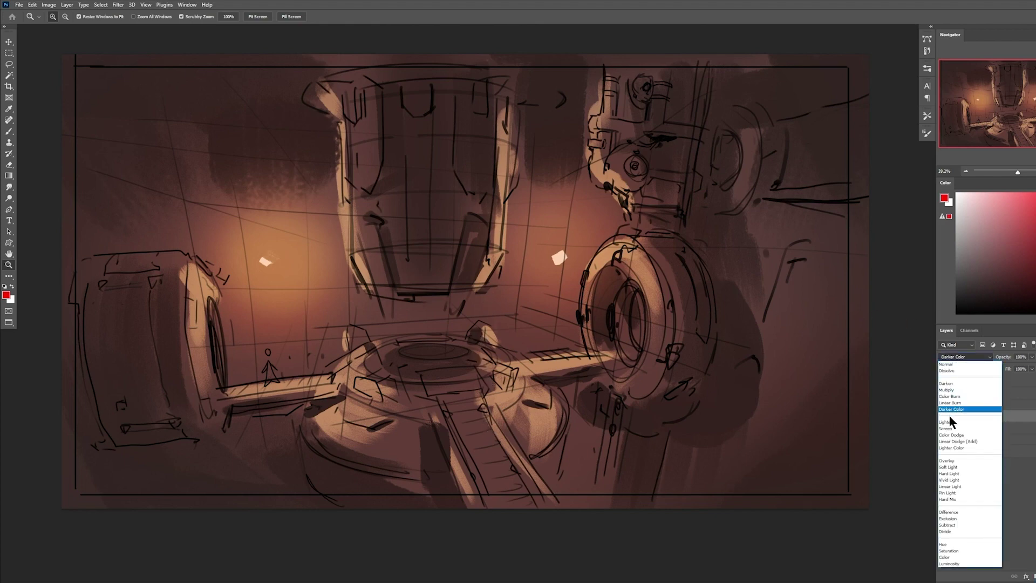
left_click(954, 434)
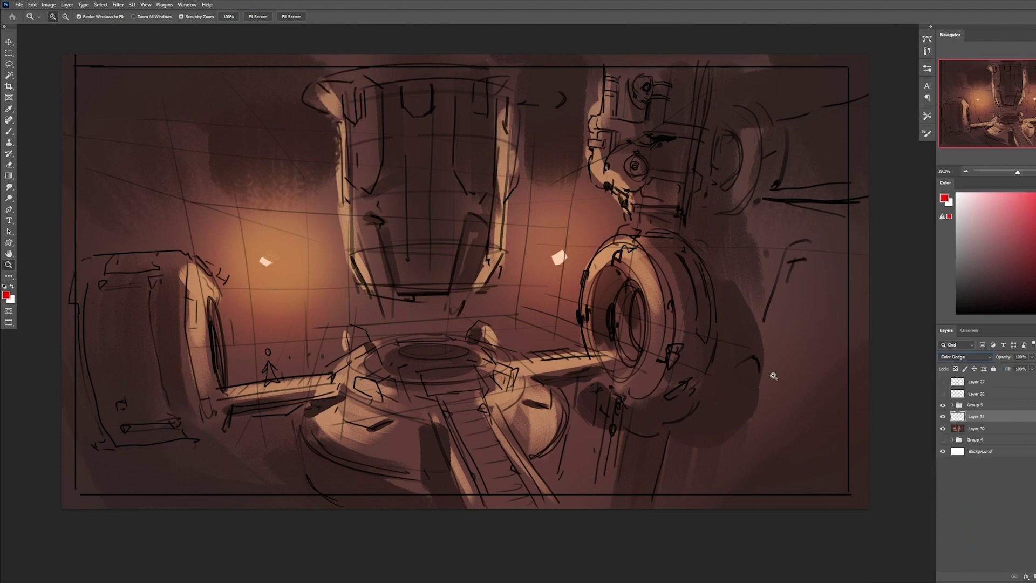
left_click_drag(572, 273, 556, 269)
key("b")
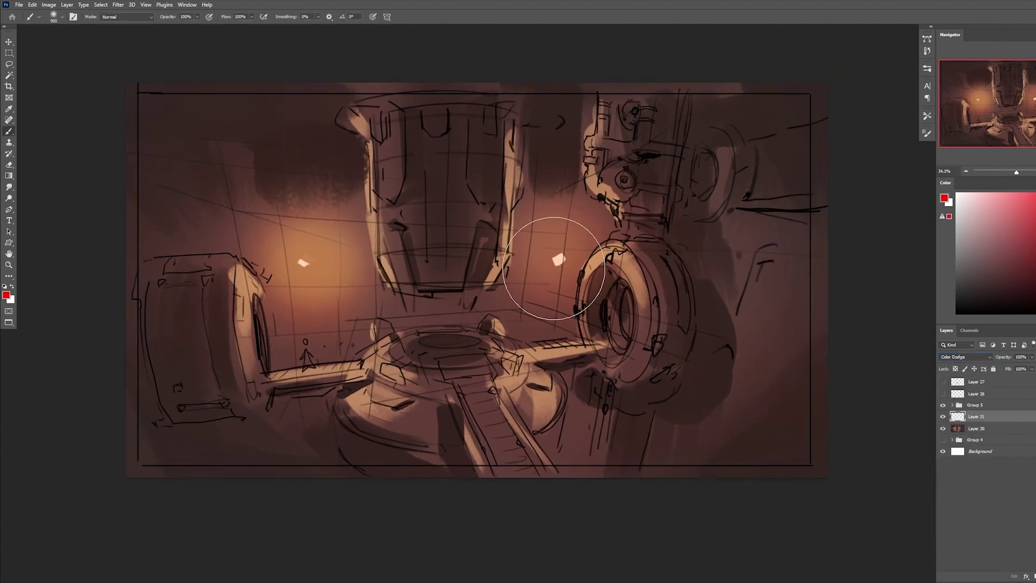
left_click(543, 265, "alt")
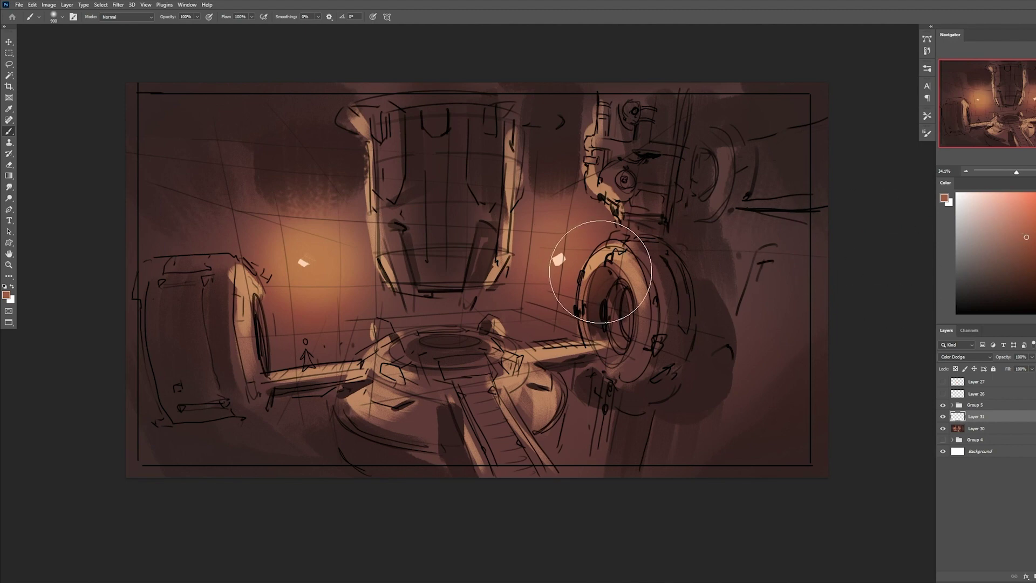
Paint glowing rim light down the right edge of the central cylinder with a much smaller brush and a more saturated orange.
key("[")
key("[")
key("[")
key("[")
key("[")
key("[")
key("[")
key("[")
key("[")
key("[")
key("[")
key("[")
key("[")
key("[")
key("[")
left_click(1034, 241)
left_click_drag(517, 158, 490, 288)
left_click_drag(508, 171, 510, 236)
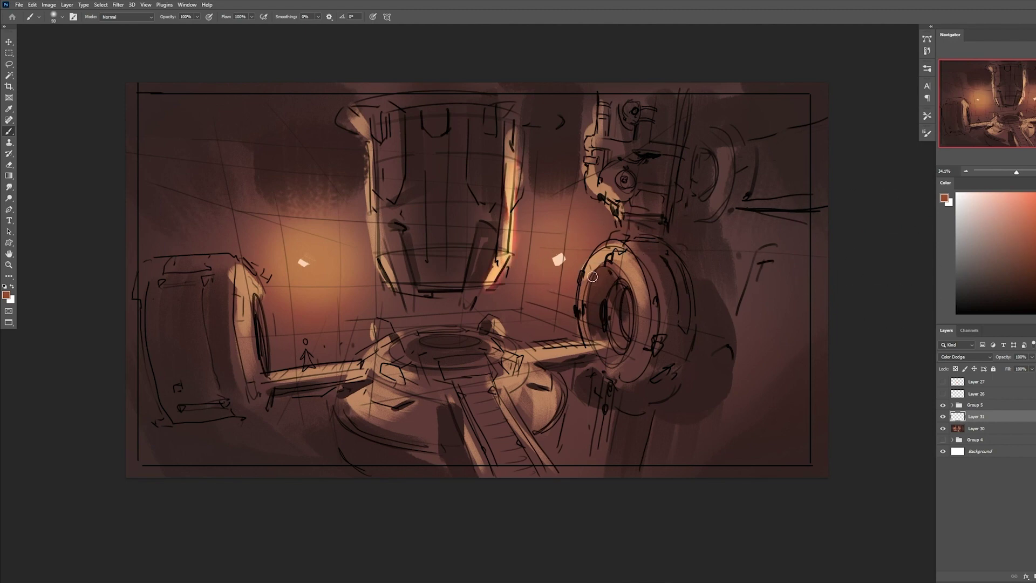
Paint glowing rim light along the walkways, ramp and ring with a larger brush, and merge the Color Dodge layer down.
key("bracketright")
key("bracketright")
key("bracketright")
left_click_drag(531, 349, 600, 348)
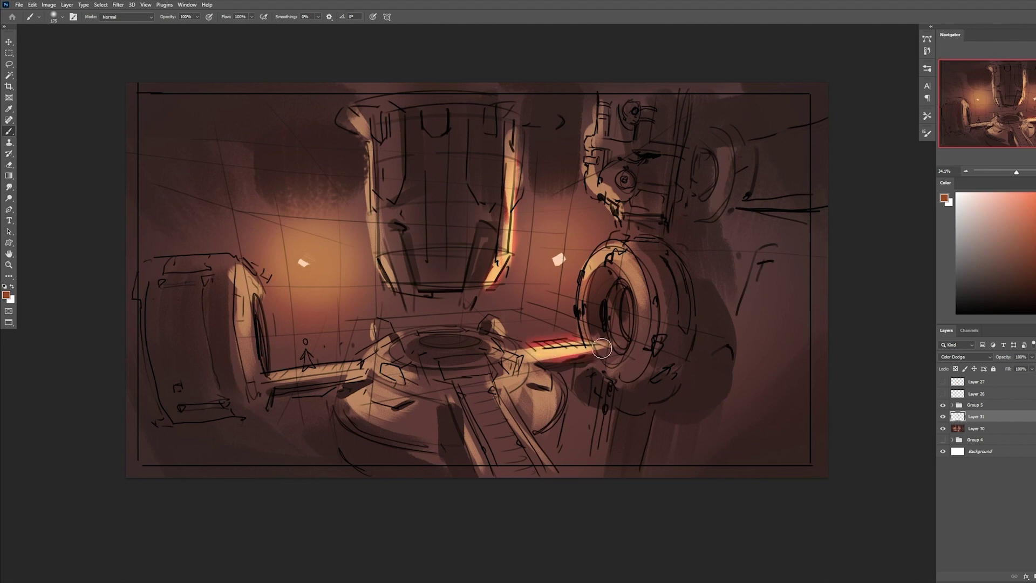
scroll(625, 278, "down", 3)
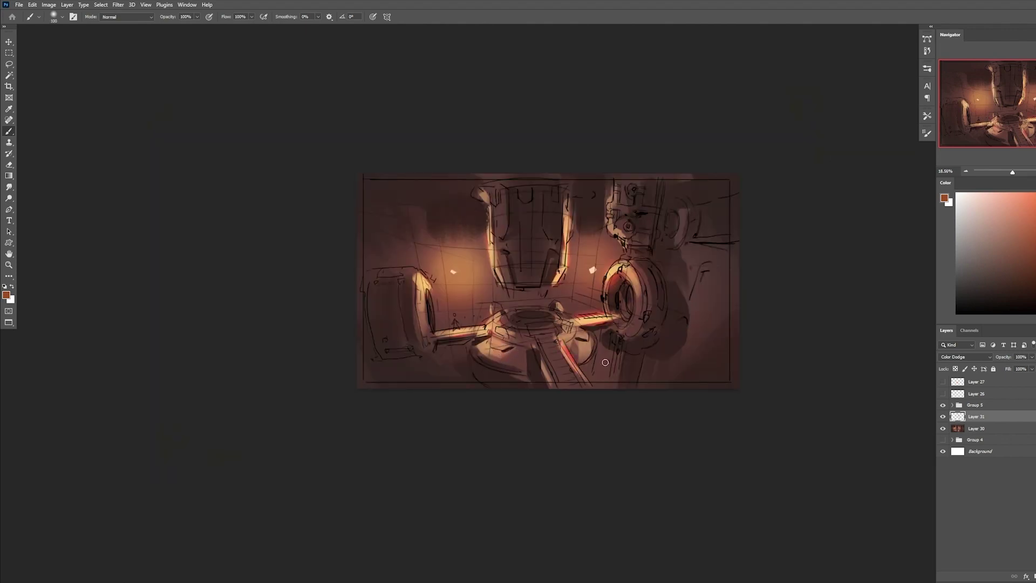
mouse_move(661, 342)
left_mouse_down()
mouse_move(644, 345)
mouse_move(672, 349)
left_mouse_up()
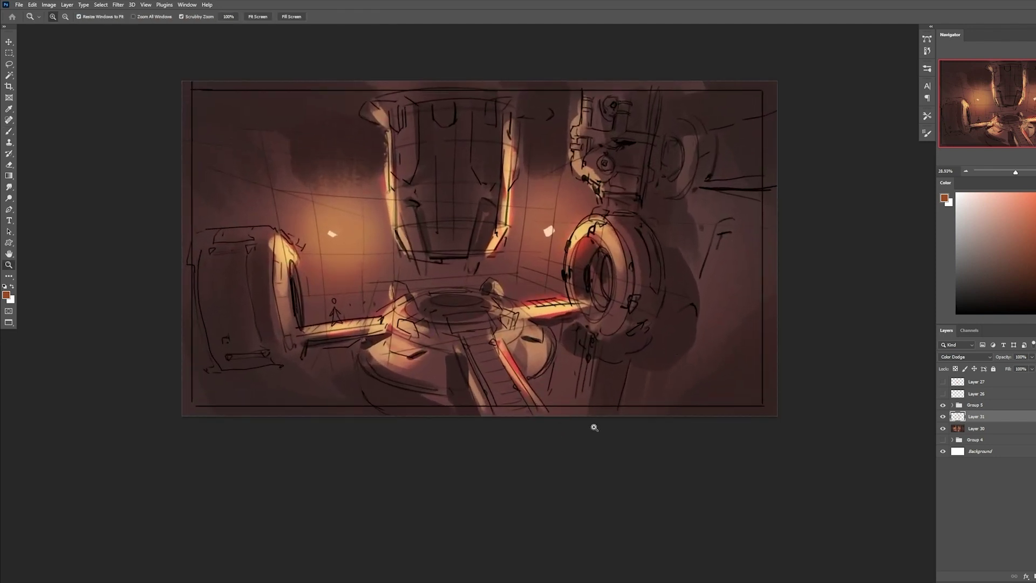
key("ctrl+e")
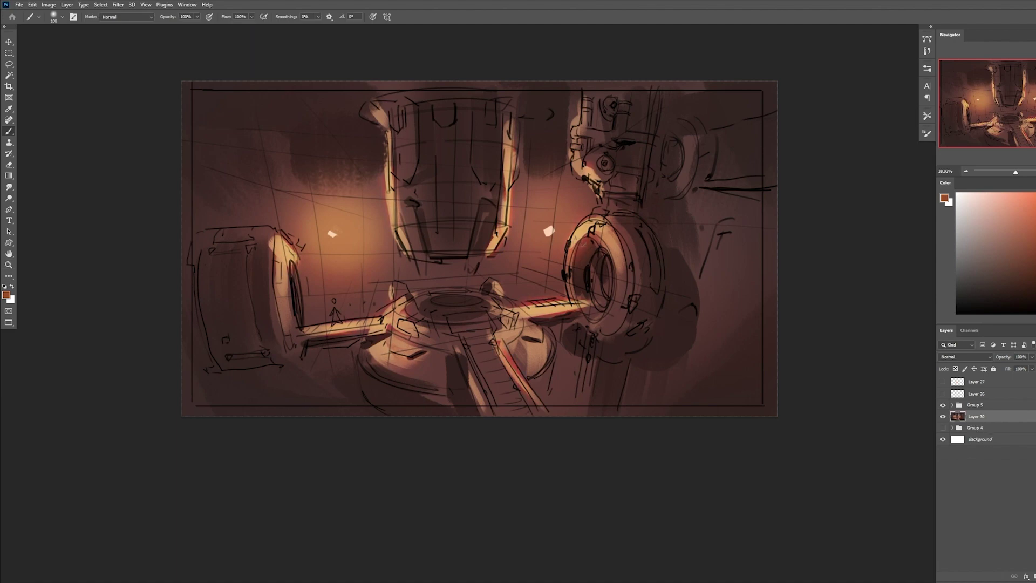
Duplicate the merged painting layer and darken the copy with Levels, using a midtone input level of 0.61.
scroll(580, 246, "down", 3)
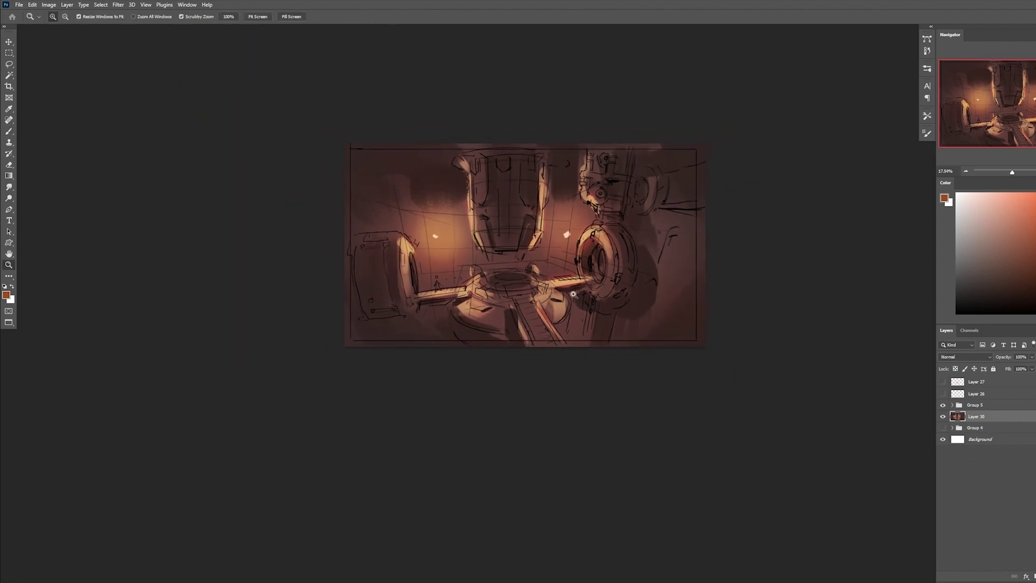
scroll(470, 256, "up", 3)
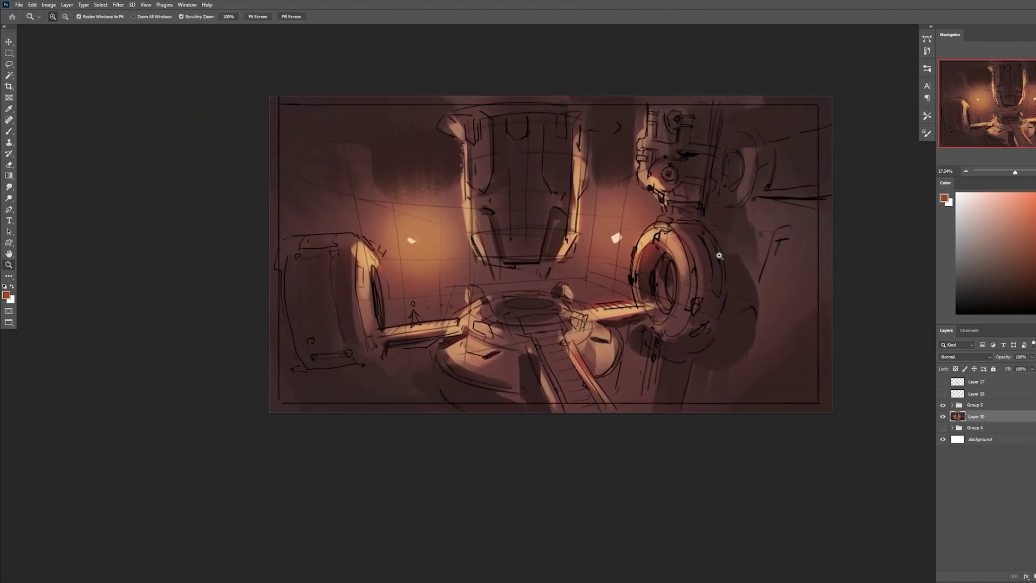
left_click_drag(980, 419, 979, 412)
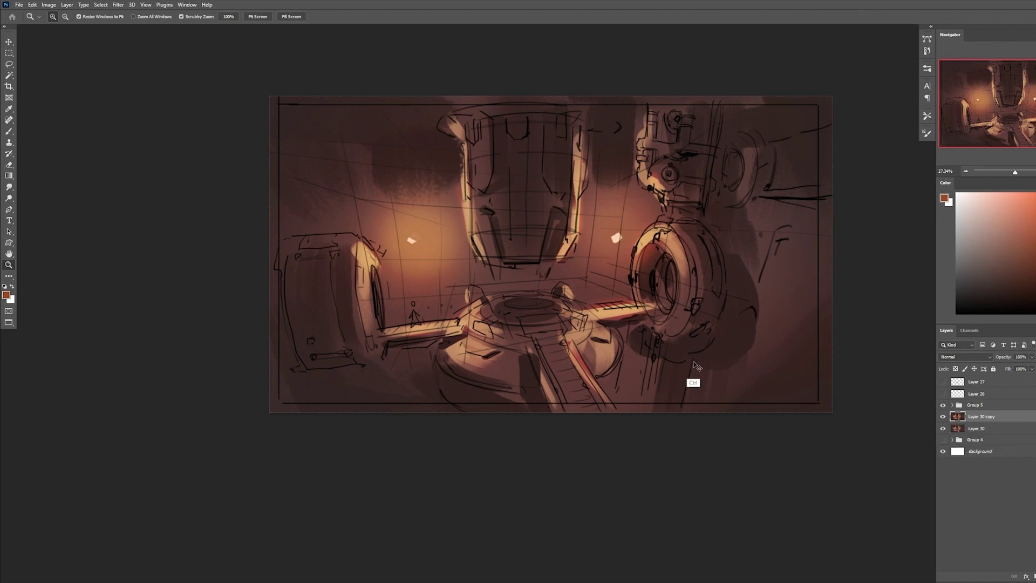
key("ctrl+l")
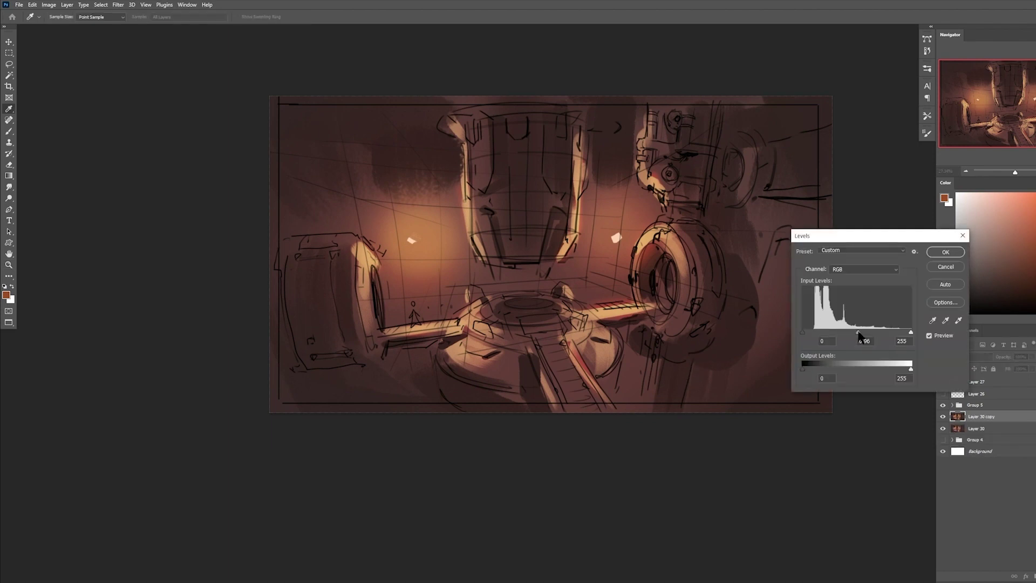
mouse_move(858, 332)
left_mouse_down()
mouse_move(882, 333)
mouse_move(871, 333)
left_mouse_up()
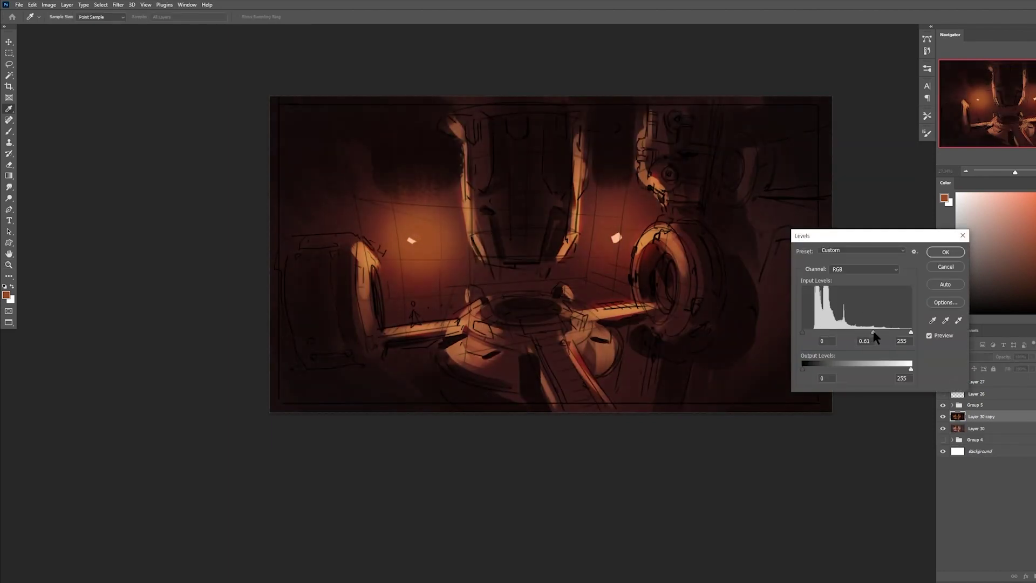
key("Return")
Add a layer mask to the darkened copy and mask out the areas around both lights with a very large black brush.
left_click(1034, 575)
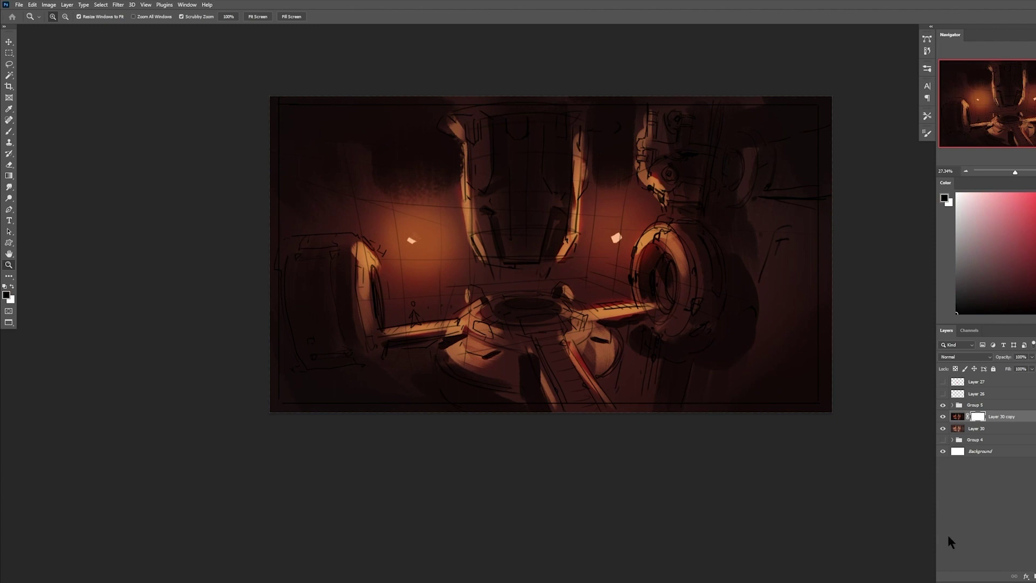
key("b")
key("bracketright")
key("bracketright")
key("bracketright")
key("bracketright")
key("bracketright")
key("bracketright")
key("bracketright")
key("bracketright")
key("bracketright")
key("bracketright")
key("bracketright")
key("bracketright")
key("bracketright")
key("bracketright")
key("bracketright")
key("bracketright")
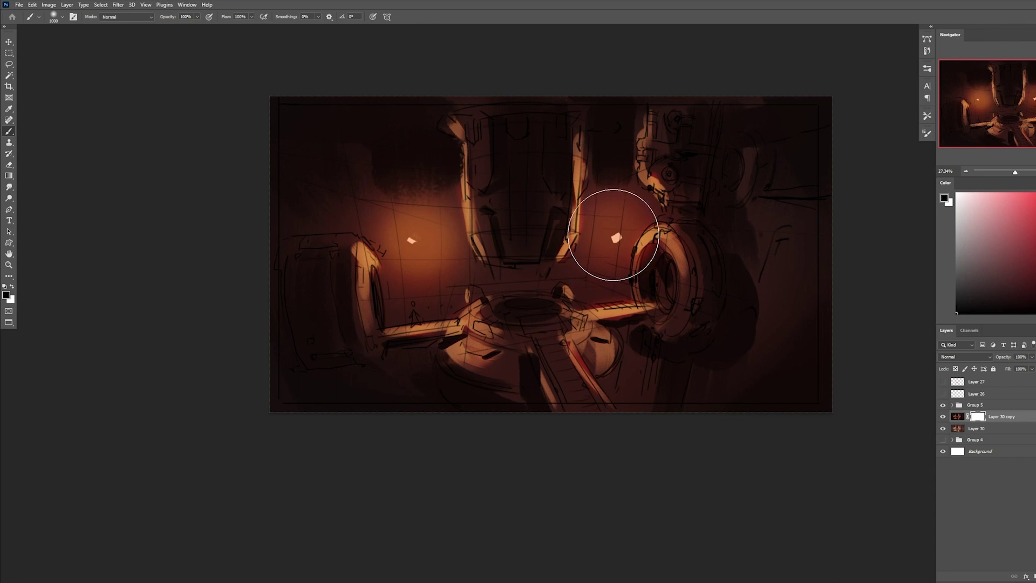
left_click_drag(612, 237, 626, 305)
left_click(414, 248)
key("bracketleft")
key("bracketright")
key("bracketright")
key("bracketright")
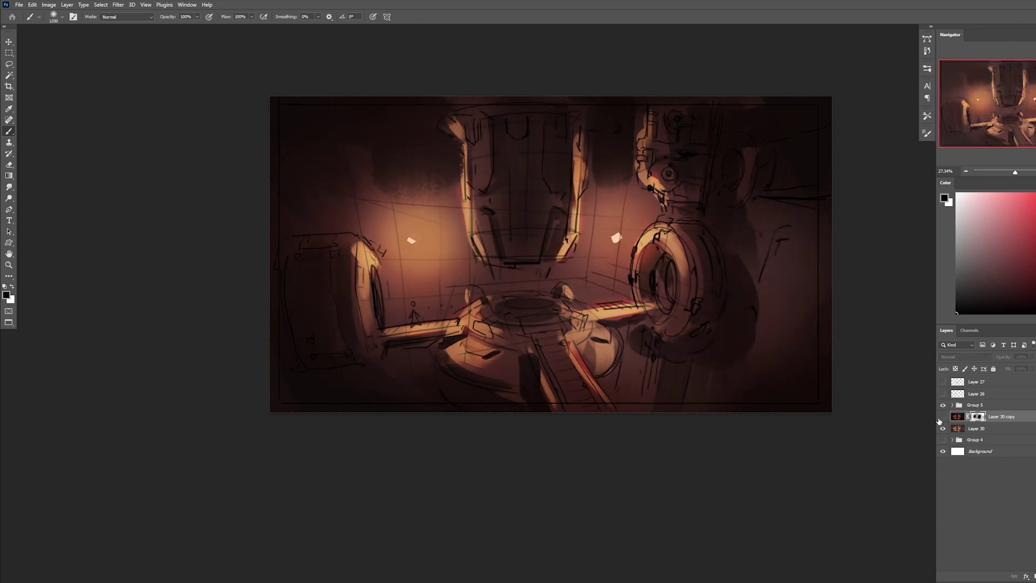
left_click(941, 417)
left_click(941, 417)
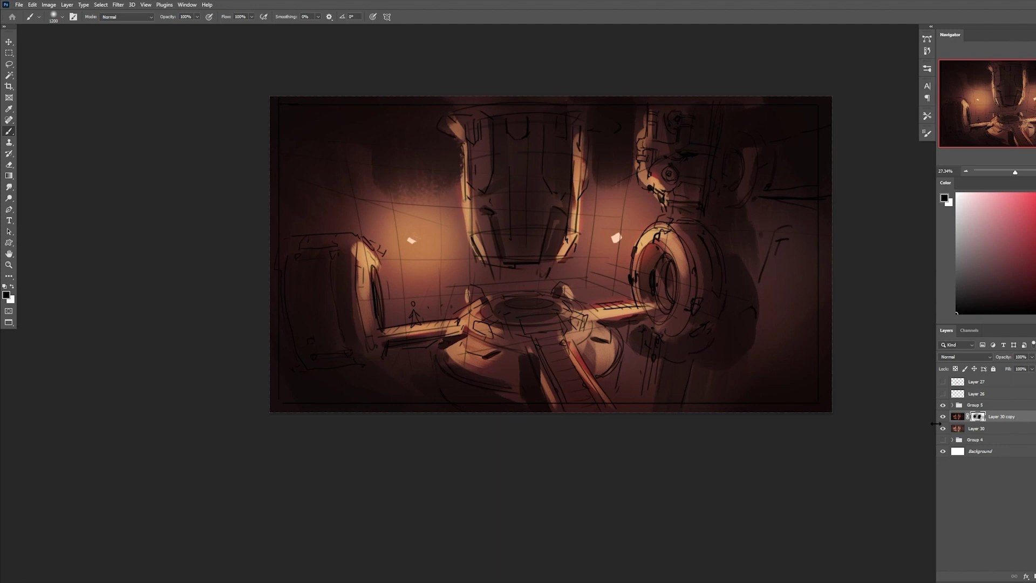
Merge the masked copy into the painting below, make a flattened copy of the Group 5 line art and hide the original group.
mouse_move(995, 419)
left_mouse_down()
mouse_move(984, 408)
mouse_move(991, 421)
left_mouse_up()
key("ctrl+bracketright")
key("ctrl+e")
left_click(943, 405)
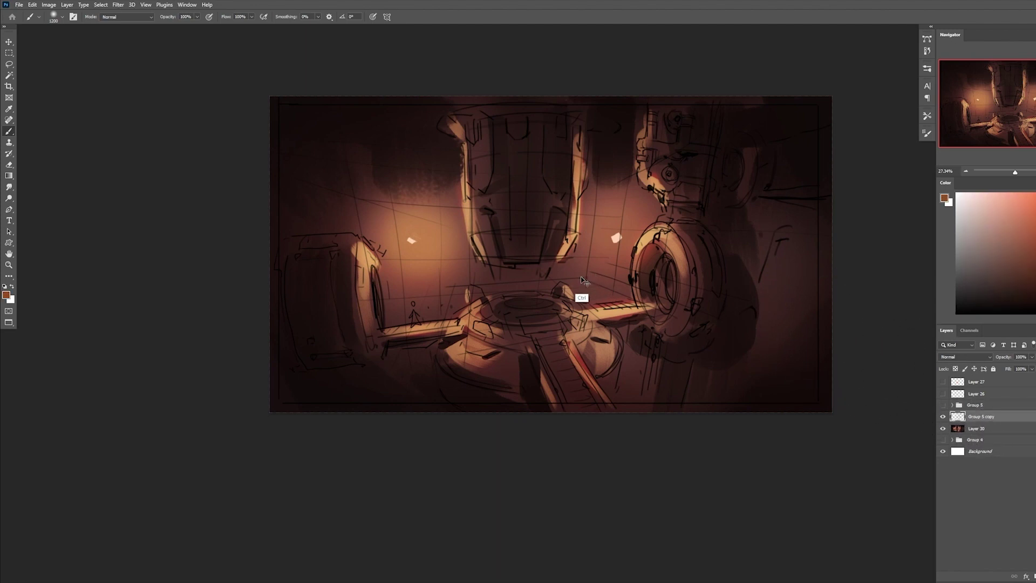
Add a new layer in Lighten mode and brush a very dark brown over the shadows and line art with a huge brush.
mouse_move(539, 318)
left_mouse_down()
mouse_move(447, 369)
mouse_move(502, 340)
left_mouse_up()
key("ctrl+z")
key("ctrl+shift+alt+n")
key("z")
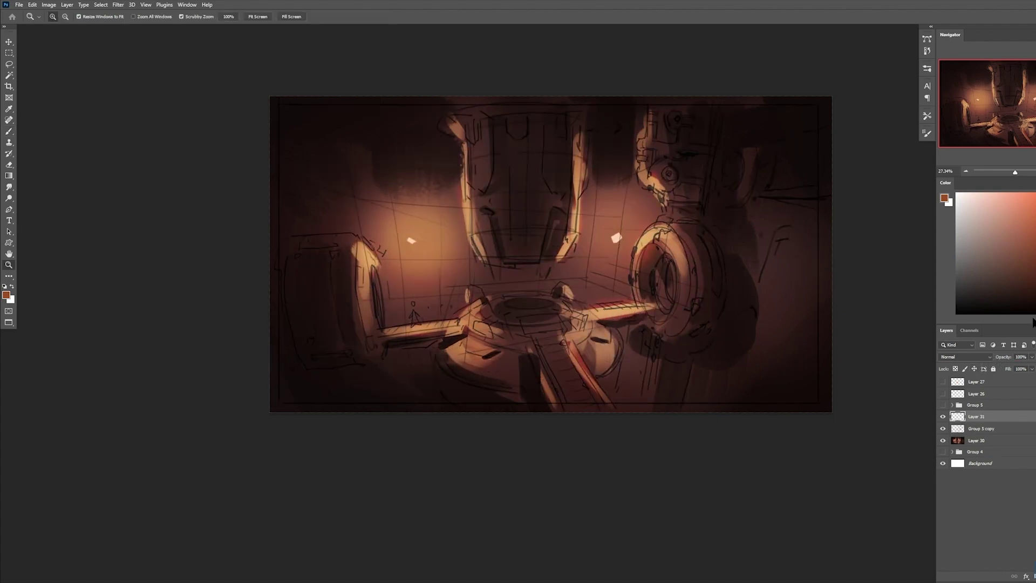
key("b")
left_click(966, 356)
left_click(961, 416)
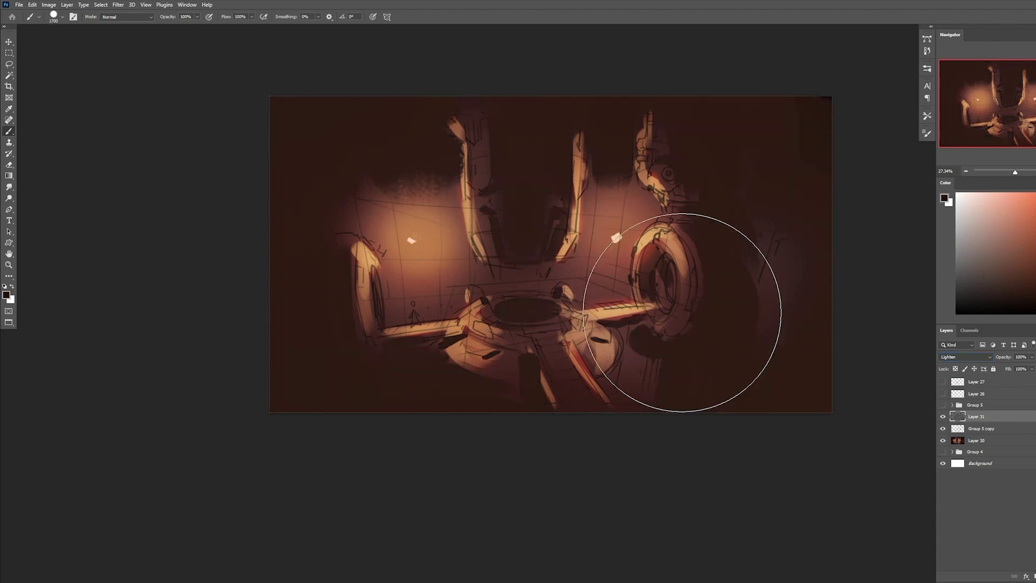
mouse_move(682, 312)
left_mouse_down()
mouse_move(681, 376)
mouse_move(786, 390)
mouse_move(667, 209)
mouse_move(483, 153)
mouse_move(465, 273)
mouse_move(706, 323)
mouse_move(618, 162)
mouse_move(516, 163)
mouse_move(736, 349)
mouse_move(641, 351)
left_mouse_up()
Add a new layer, sample the light tan on the cylinder's left edge and paint small highlights on its lower left details.
key("ctrl+alt+shift+n")
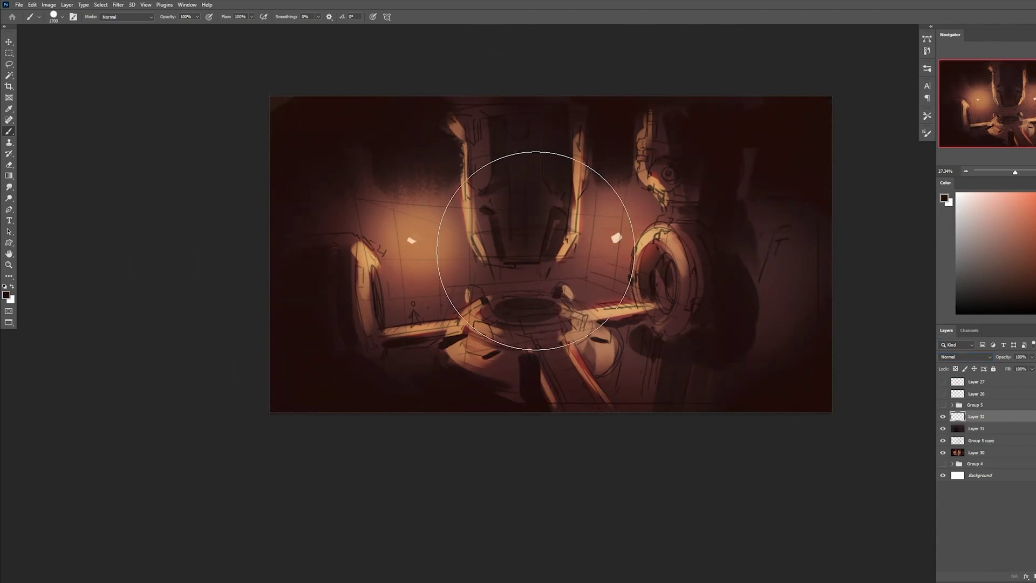
right_click(546, 237)
left_click(465, 220, "alt")
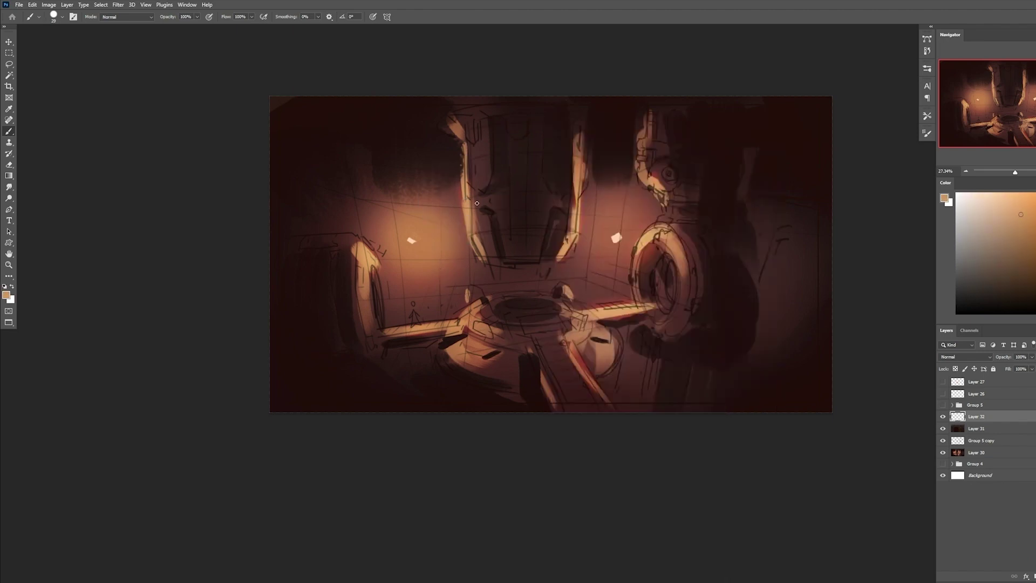
mouse_move(467, 191)
left_mouse_down()
mouse_move(506, 185)
mouse_move(488, 196)
left_mouse_up()
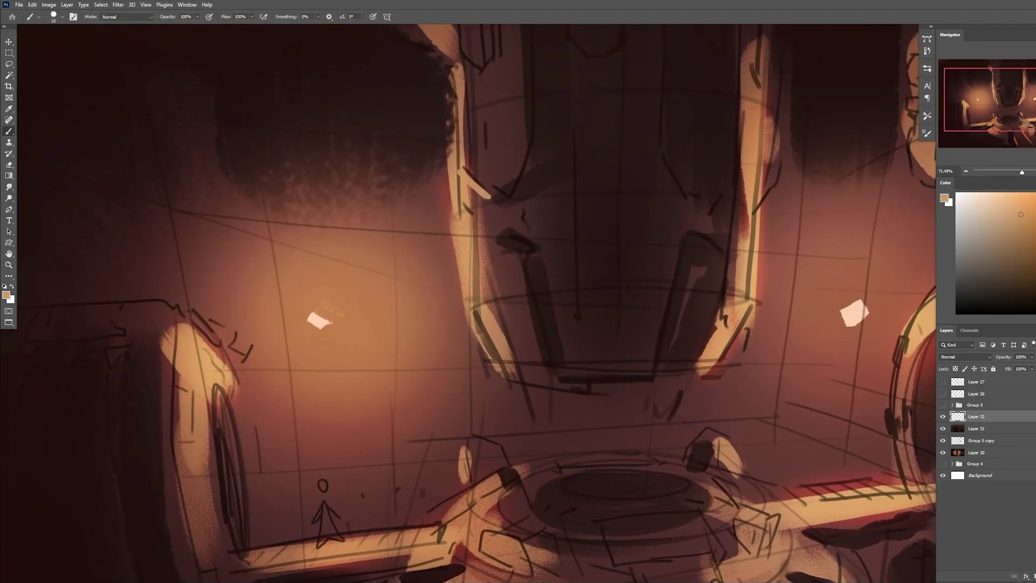
left_click(498, 239)
key("bracketleft")
key("bracketleft")
key("bracketleft")
key("bracketleft")
key("bracketleft")
left_click_drag(510, 369, 520, 375)
left_click_drag(557, 370, 557, 361)
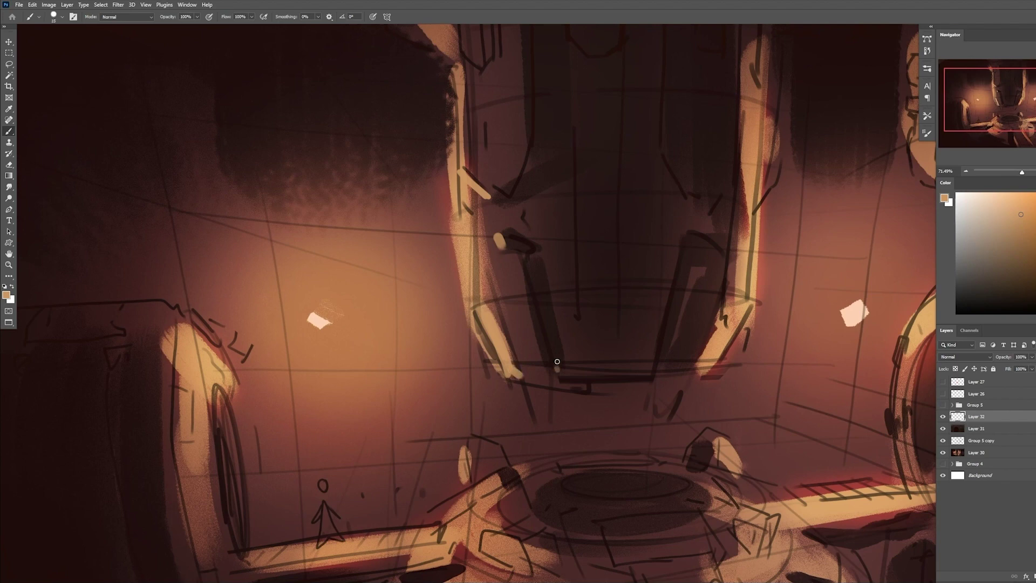
left_click_drag(538, 275, 562, 362)
Paint matching tan highlights on the details around the cylinder's lower tips.
key("z")
left_click_drag(581, 303, 563, 310)
left_click_drag(630, 291, 634, 291)
key("b")
left_click_drag(626, 326, 540, 332)
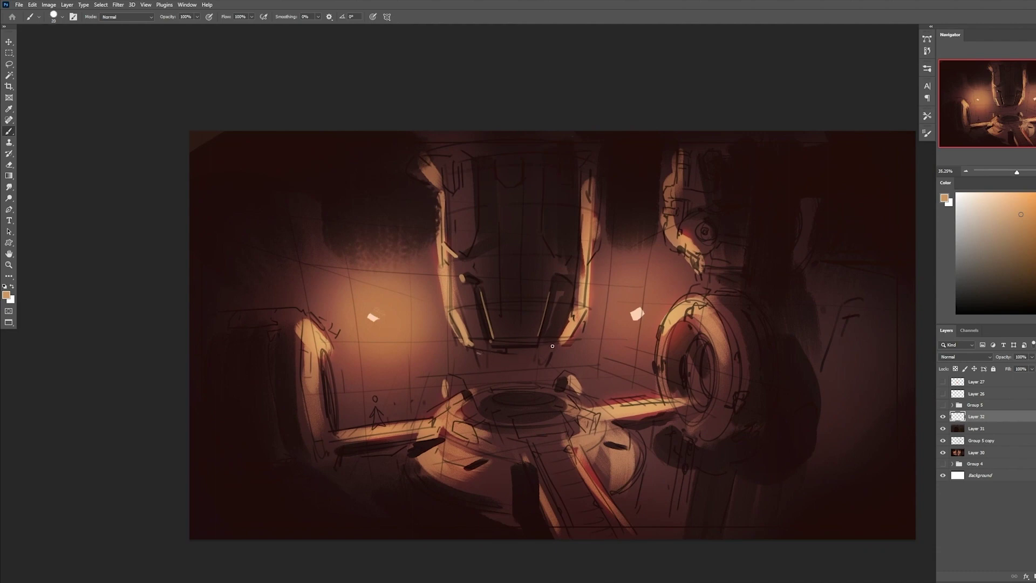
Sample the dark brown beside the cylinder and paint shadows on the wall behind it, below the right-hand pipes and over the cylinder.
key("bracketright")
key("bracketright")
key("bracketright")
left_click(611, 225, "alt")
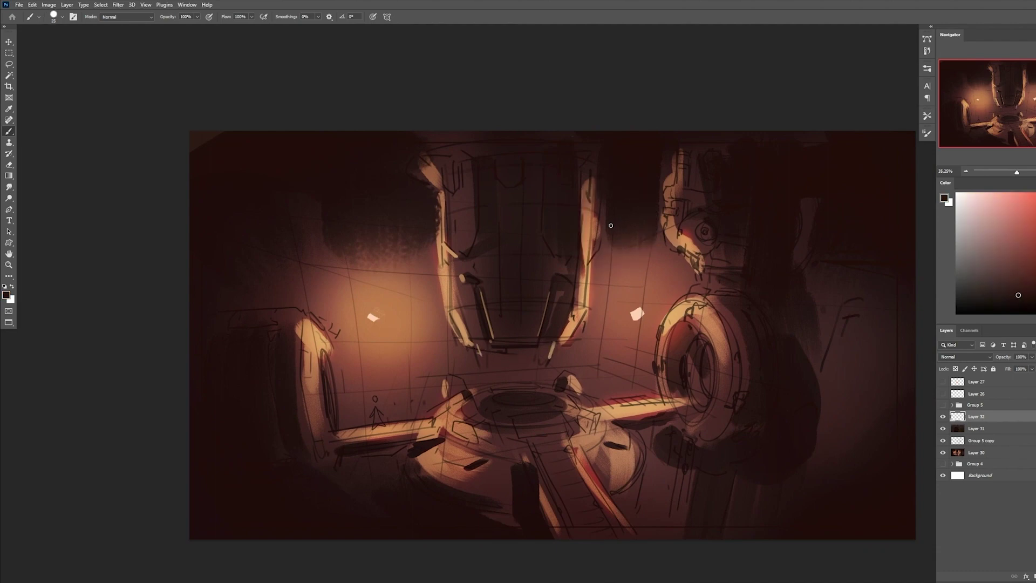
left_click_drag(604, 214, 600, 360)
key("bracketright")
key("bracketright")
key("bracketright")
key("bracketright")
key("bracketright")
key("bracketright")
key("bracketright")
left_click_drag(606, 269, 597, 354)
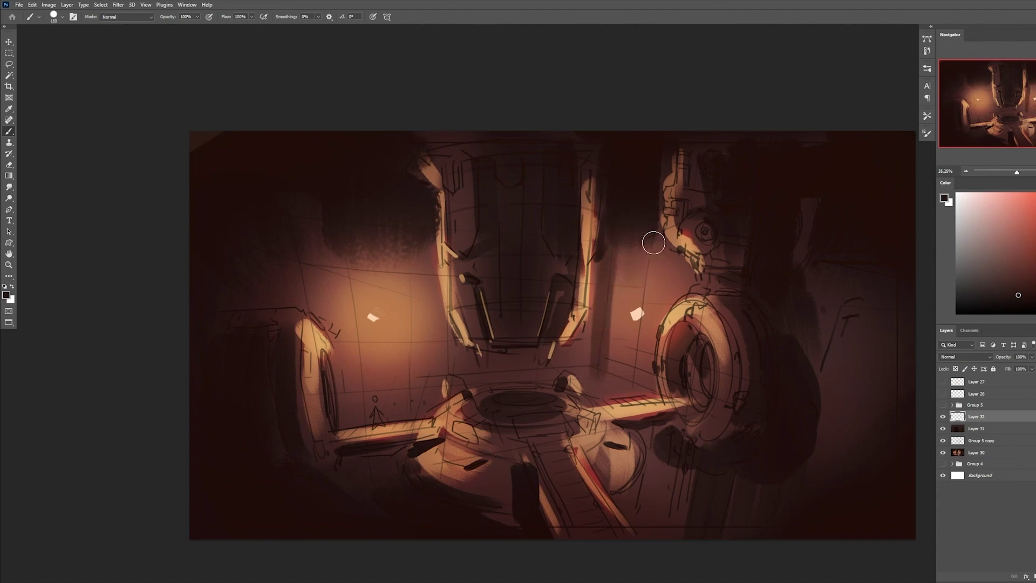
left_click_drag(654, 243, 674, 291)
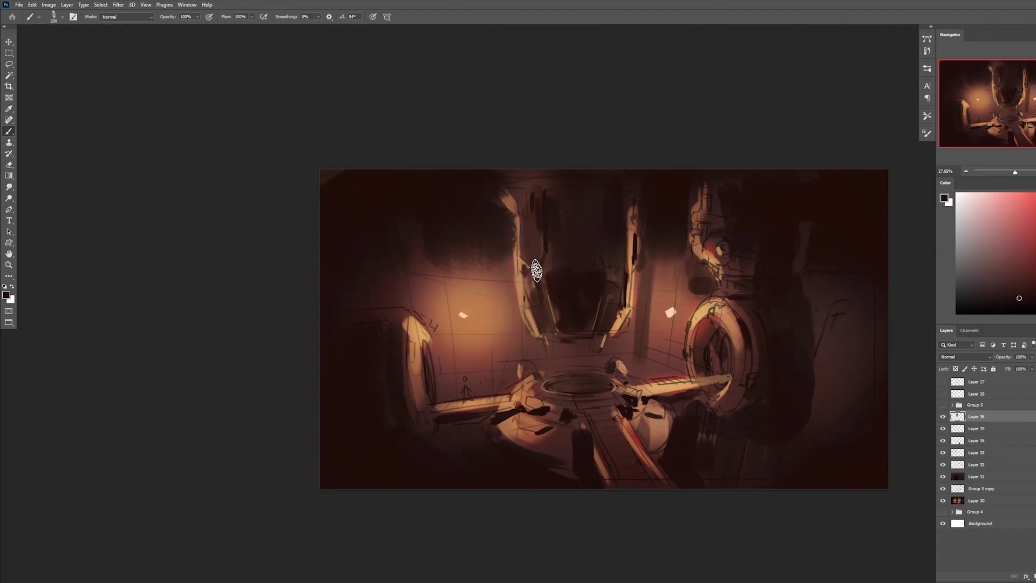
left_click_drag(534, 270, 615, 302)
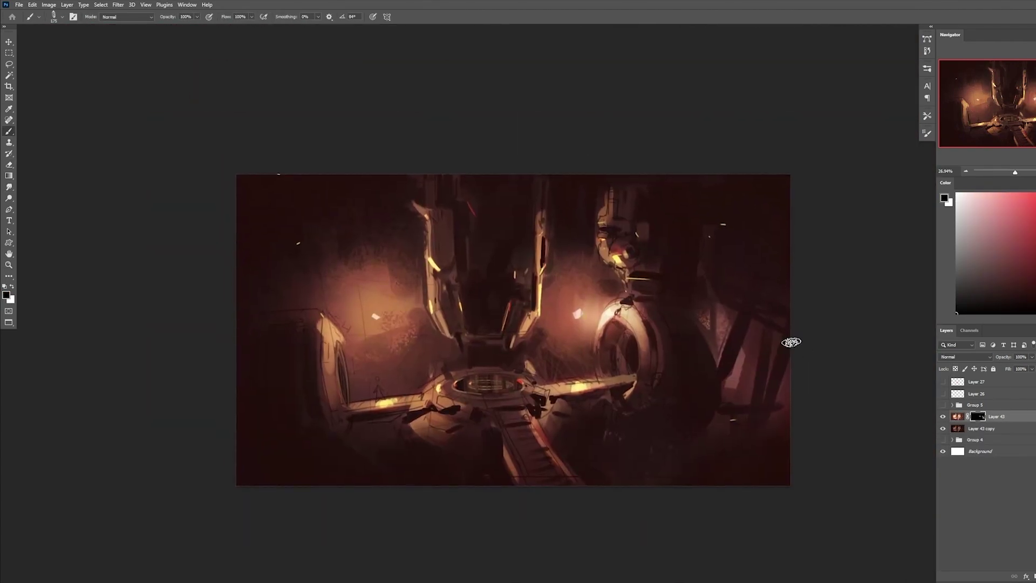
key("z")
left_click_drag(772, 380, 669, 376)
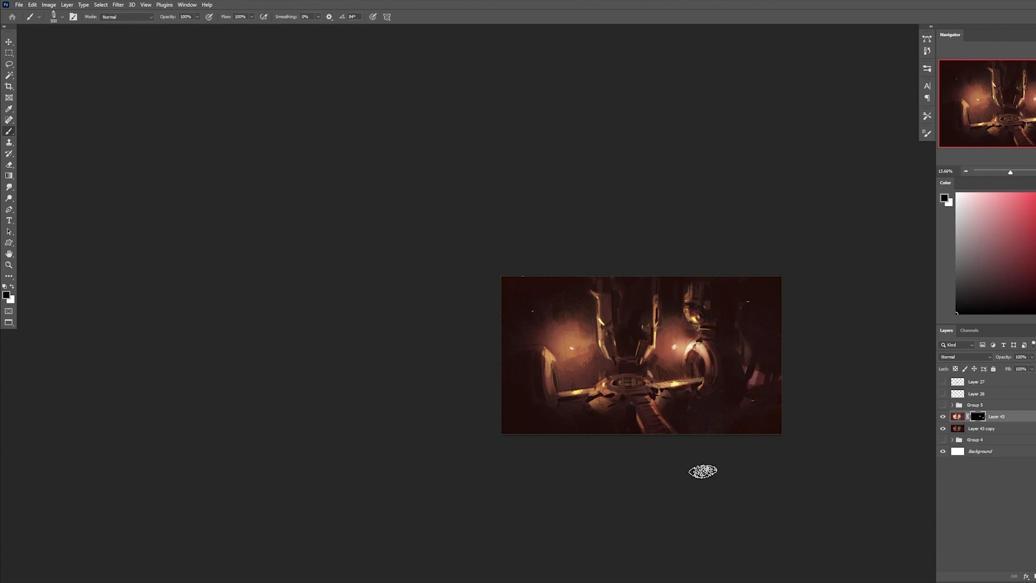
left_click_drag(734, 406, 762, 402)
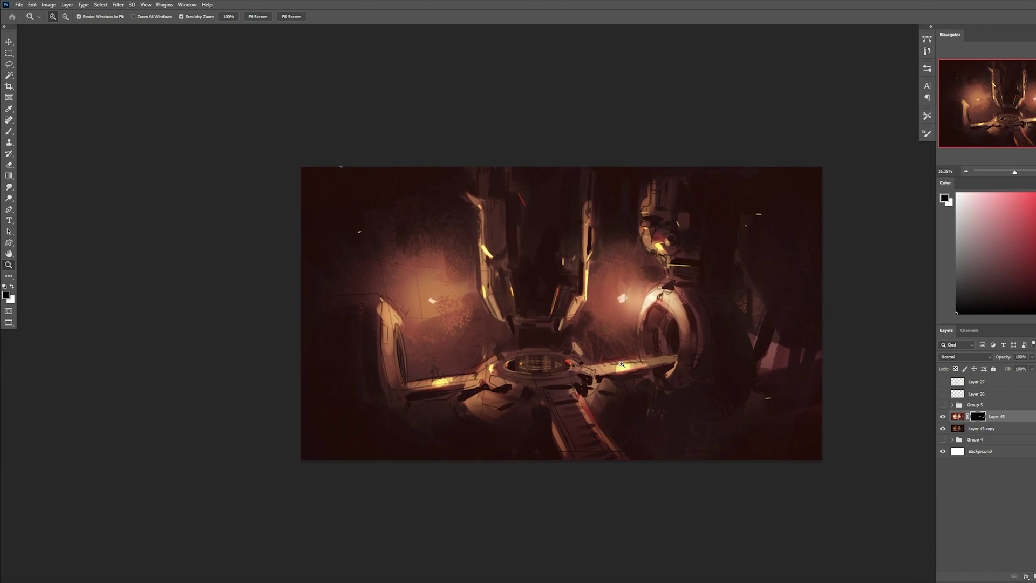
left_click_drag(587, 299, 635, 313)
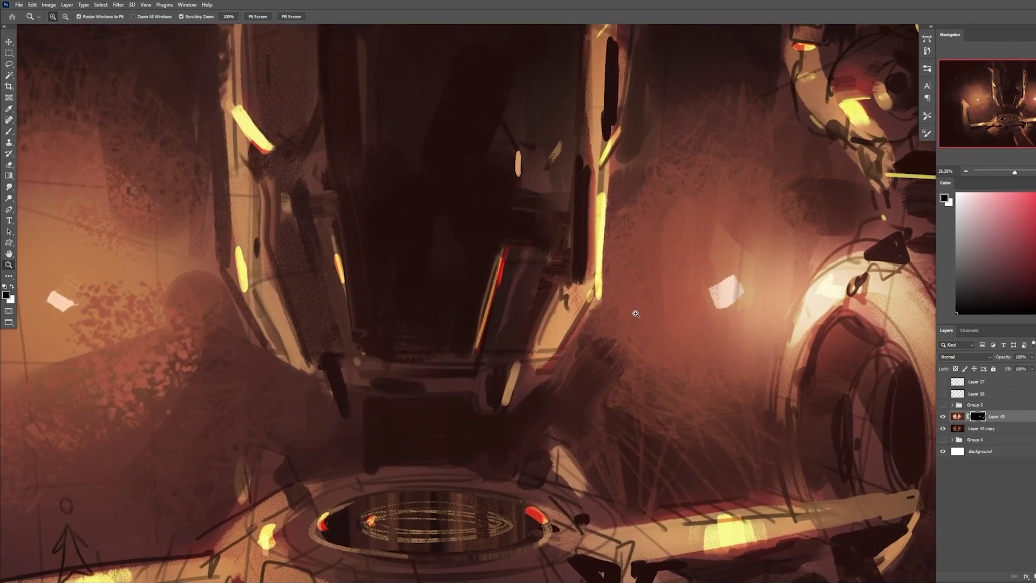
left_click_drag(734, 365, 614, 292)
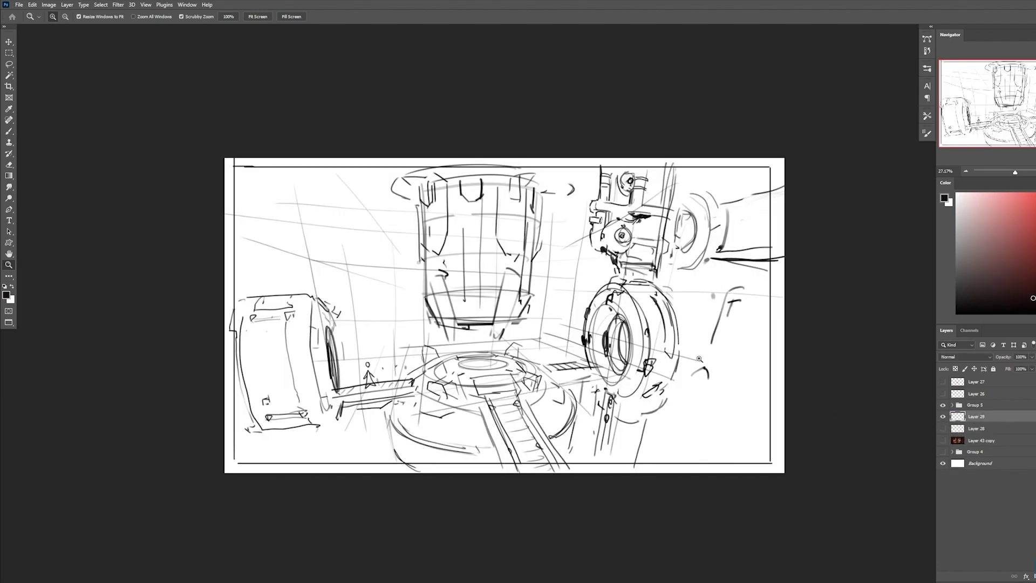
Choose the Transparent brush preset for painting over the line art.
key("b")
right_click(701, 356)
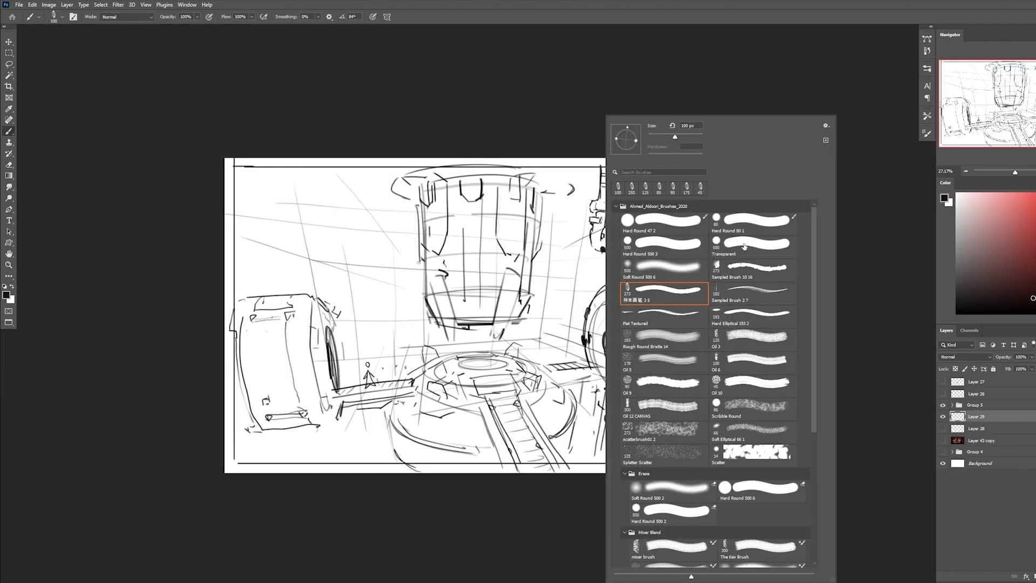
double_click(744, 247)
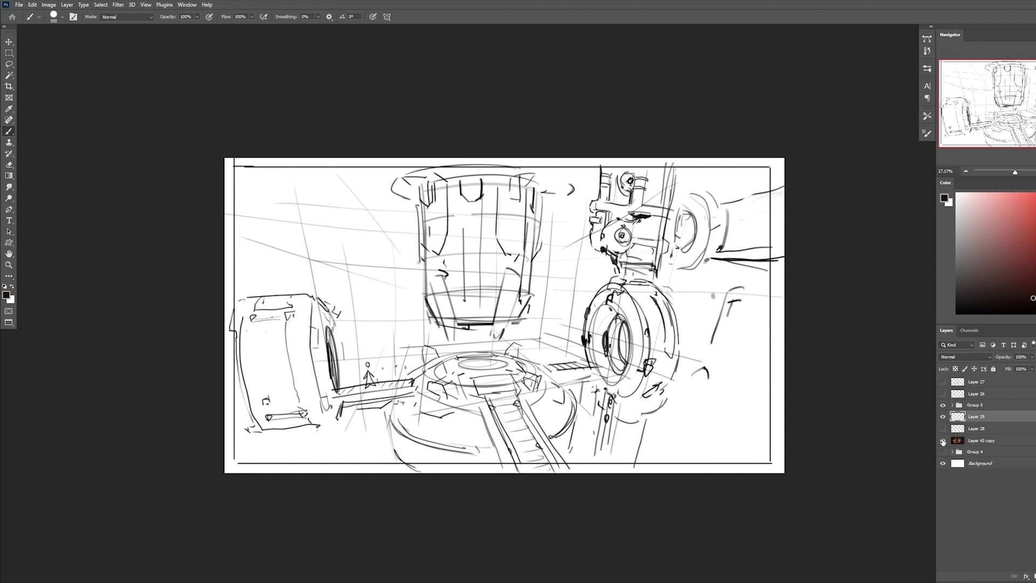
Show the painted layer beneath the line art to review it, and hide it again.
left_click(943, 442)
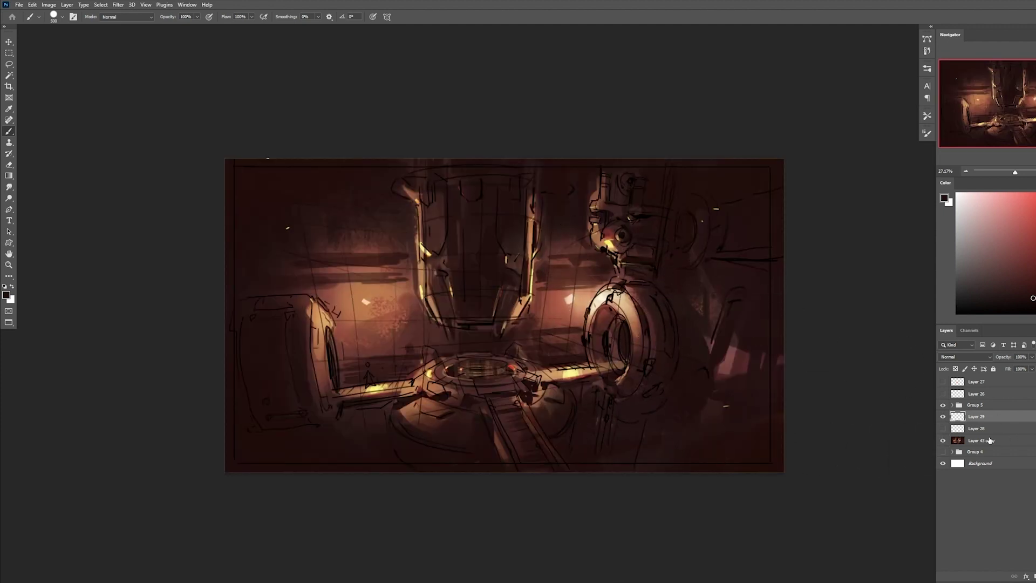
key("z")
left_click_drag(687, 351, 681, 329)
left_click(942, 440)
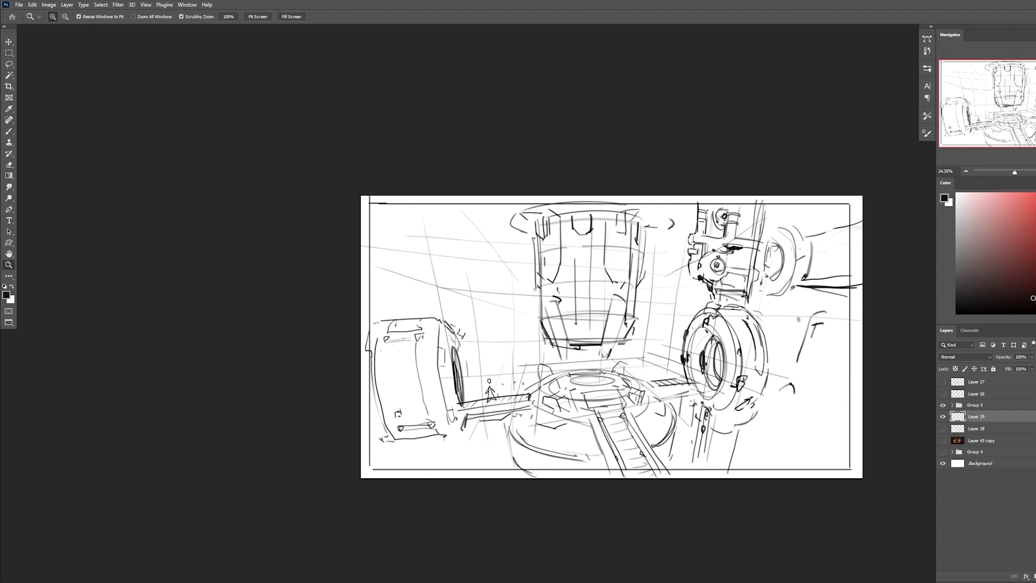
Pick a muted blue and cover the whole canvas with it beneath the line art using a very large brush.
left_click_drag(1009, 264, 994, 266)
left_click_drag(769, 309, 726, 307)
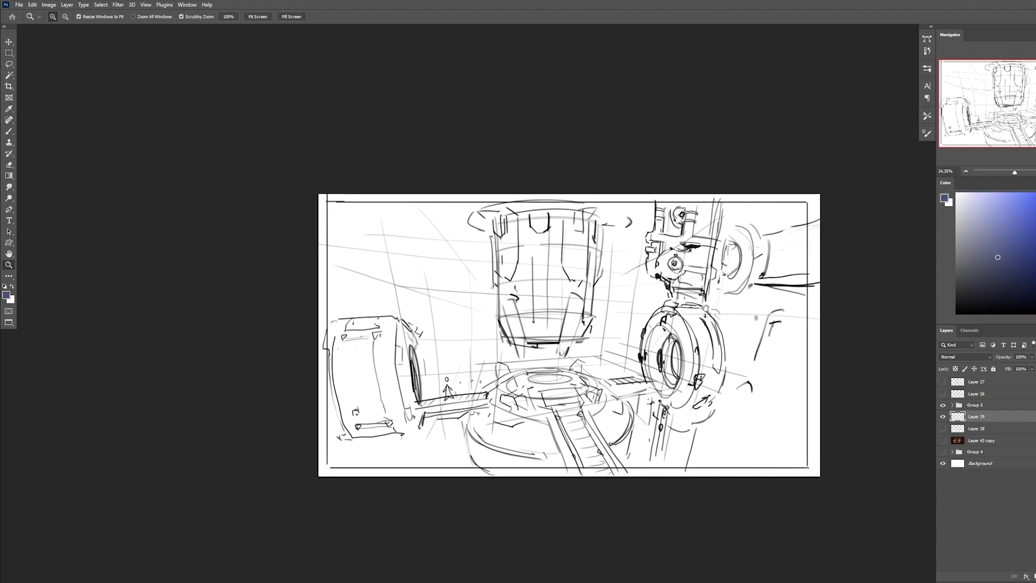
key("b")
key("bracketright")
key("bracketright")
key("bracketright")
key("bracketright")
key("bracketright")
key("bracketright")
key("bracketright")
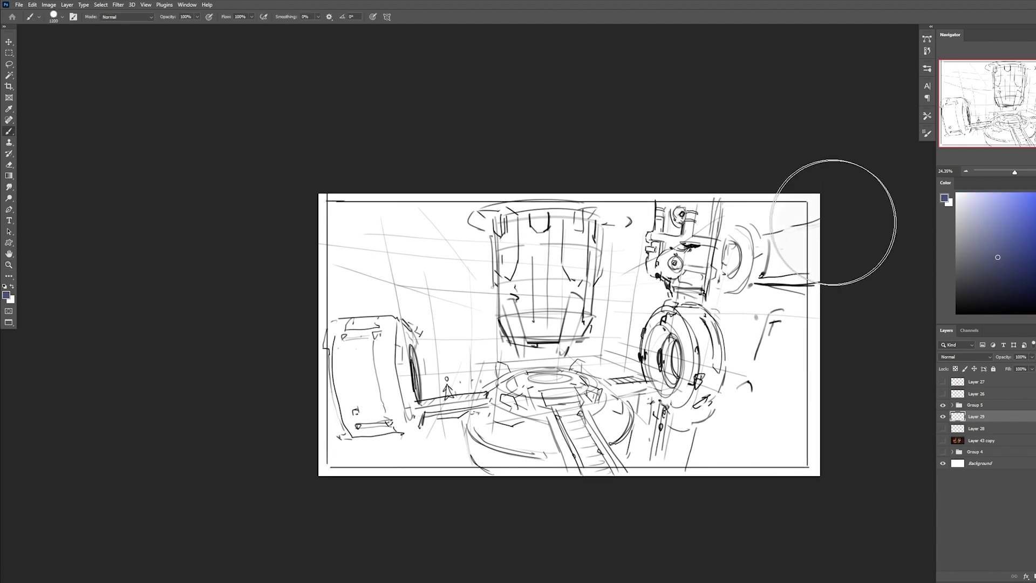
mouse_move(827, 209)
left_mouse_down()
mouse_move(277, 404)
mouse_move(590, 270)
left_mouse_up()
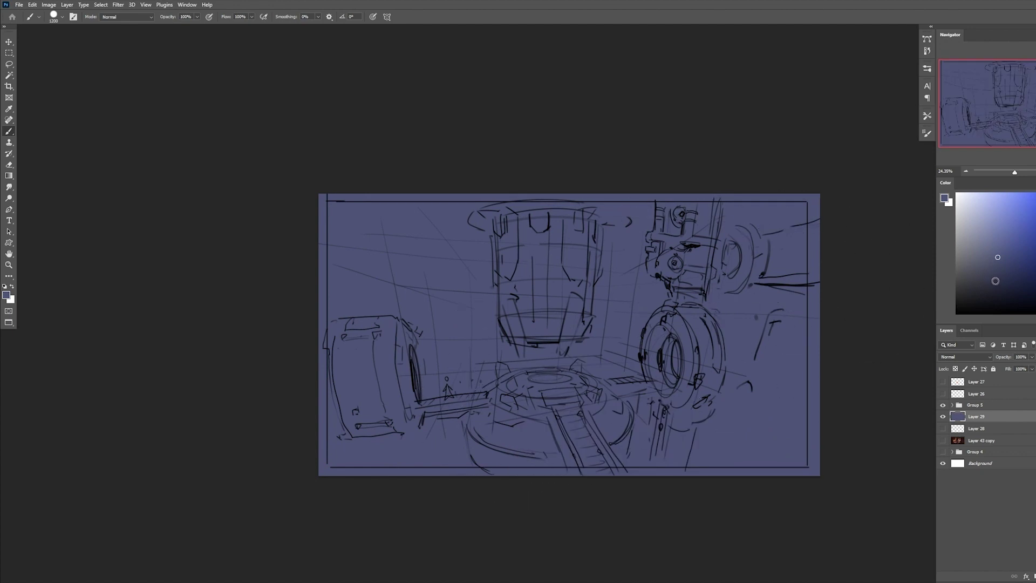
Add a new layer and paint a pale lavender glow between the cylinder's lower end and the round platform.
left_click(965, 198)
key("ctrl+shift+alt+n")
key("bracketleft")
key("bracketleft")
key("bracketleft")
key("bracketleft")
key("bracketleft")
key("bracketleft")
key("bracketleft")
key("bracketleft")
key("bracketleft")
key("bracketleft")
key("bracketleft")
key("bracketleft")
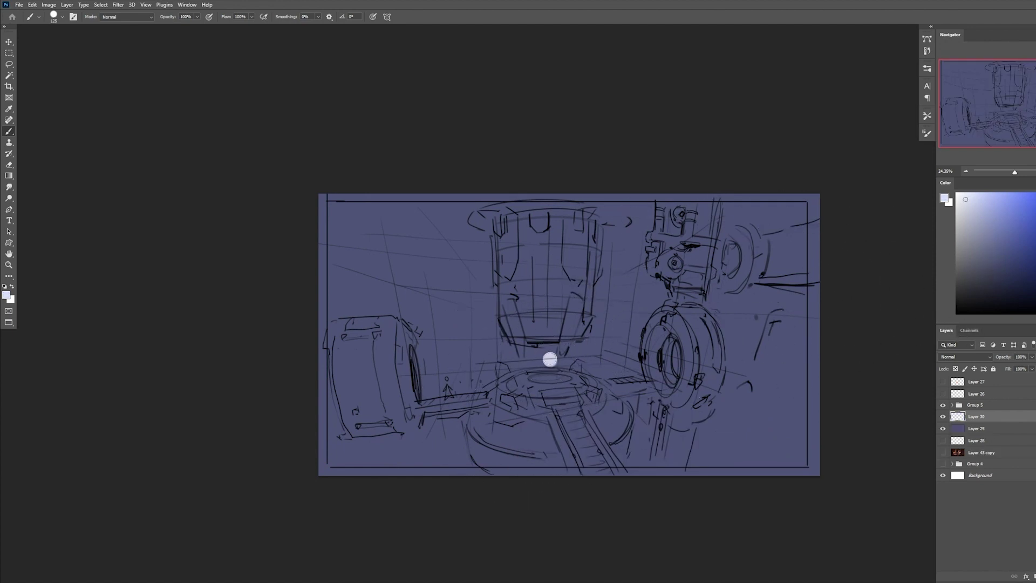
left_click(550, 359)
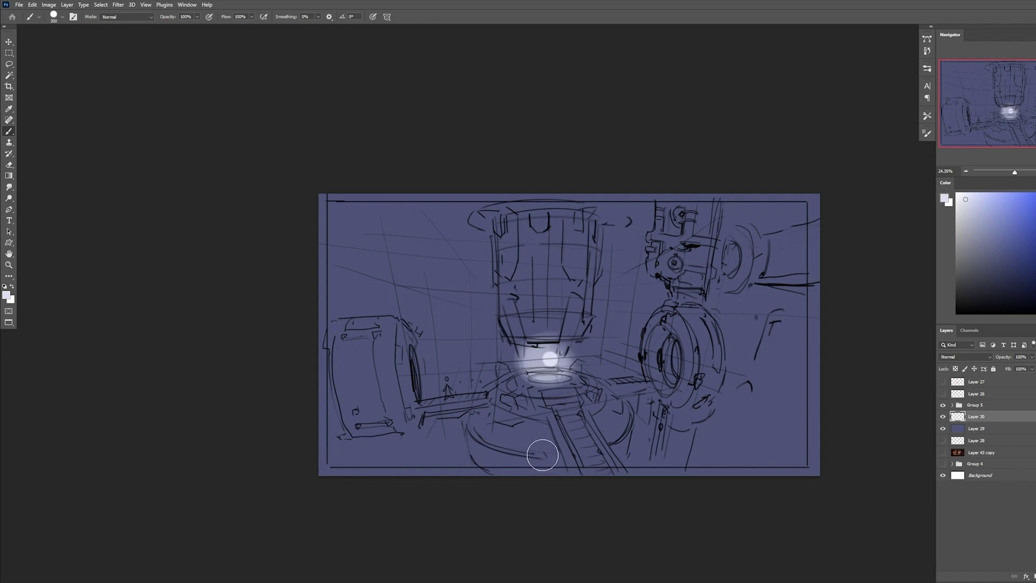
Add another layer and paint a broad pale lavender light band across the wall, the left machine's front rim and the left edge.
key("z")
left_click_drag(647, 264, 674, 266)
key("b")
key("ctrl+shift+alt+n")
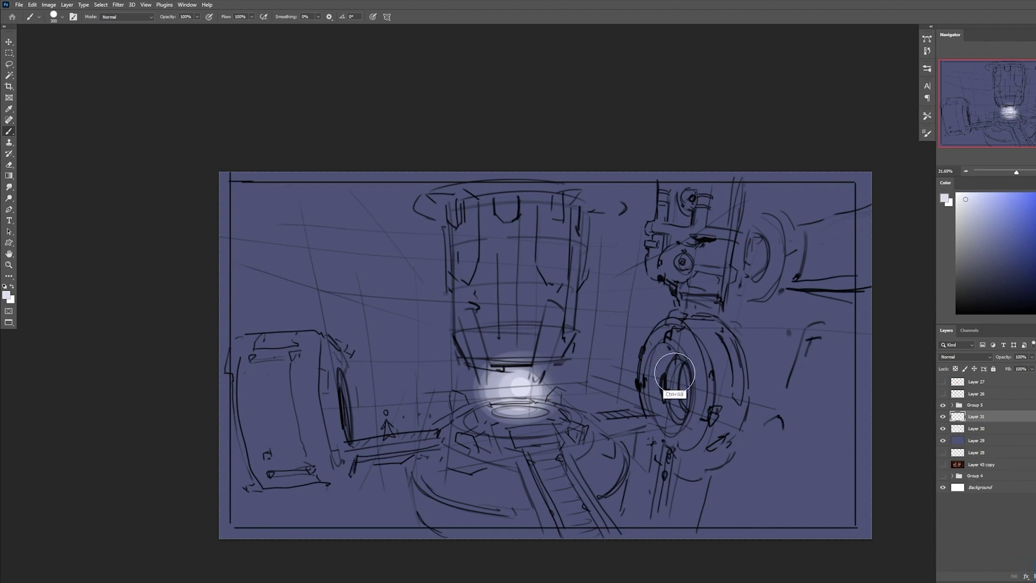
key("bracketright")
key("bracketleft")
mouse_move(569, 369)
left_mouse_down()
mouse_move(612, 355)
mouse_move(603, 346)
mouse_move(698, 351)
mouse_move(877, 387)
mouse_move(580, 361)
left_mouse_up()
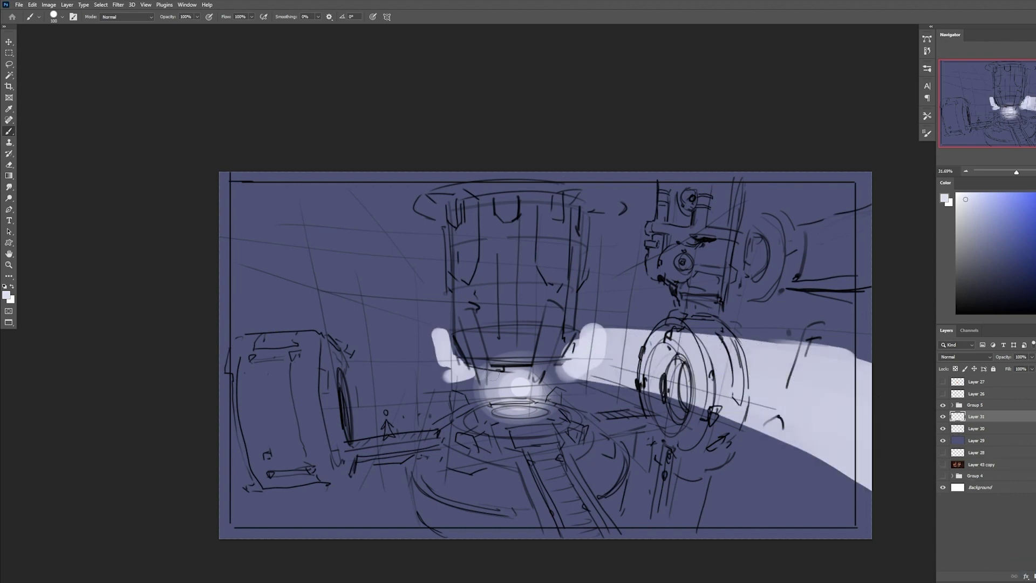
mouse_move(475, 373)
left_mouse_down()
mouse_move(558, 371)
mouse_move(334, 413)
mouse_move(359, 354)
mouse_move(439, 340)
mouse_move(358, 343)
left_mouse_up()
key("z")
left_click_drag(743, 336, 637, 341)
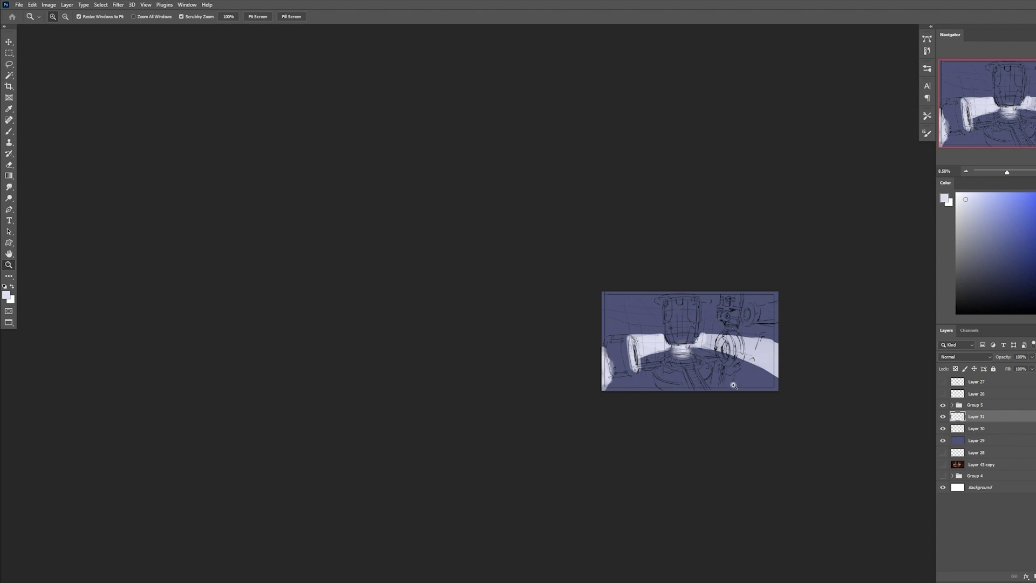
left_click_drag(768, 354, 868, 356)
Sample the muted blue and paint shadows around the right-hand ring and vertical strips across the right wall's light band.
key("b")
left_click(683, 422, "alt")
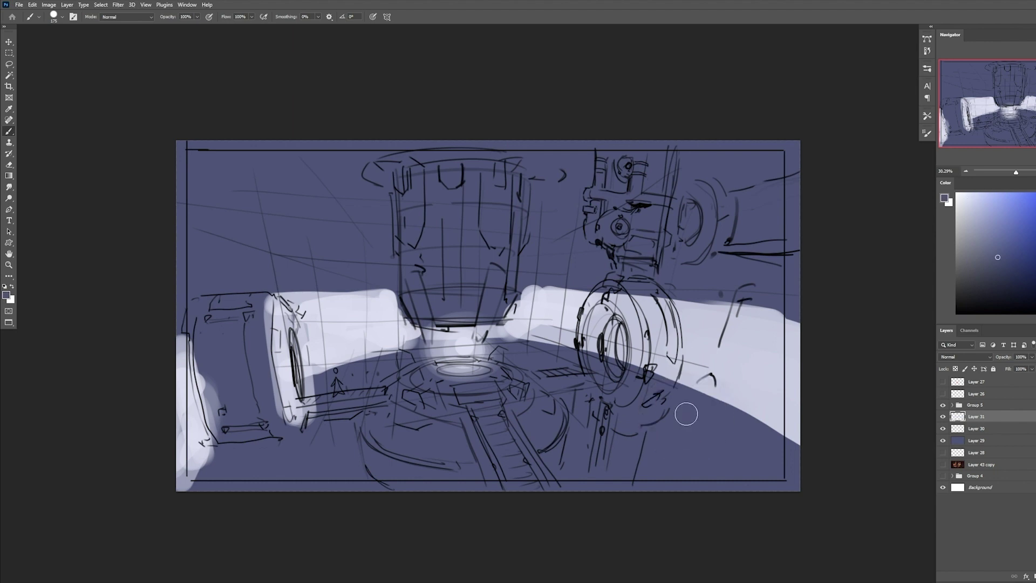
key("]")
mouse_move(662, 300)
left_mouse_down()
mouse_move(671, 367)
mouse_move(658, 309)
mouse_move(664, 401)
mouse_move(655, 425)
mouse_move(662, 373)
left_mouse_up()
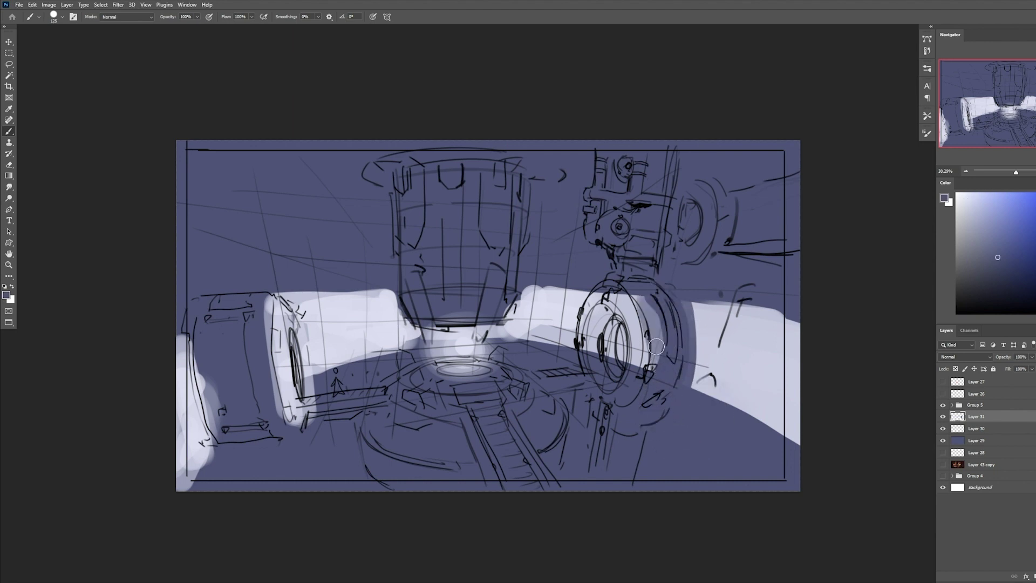
left_click_drag(735, 316, 722, 416)
left_click_drag(773, 312, 772, 356)
left_click_drag(534, 341, 531, 286)
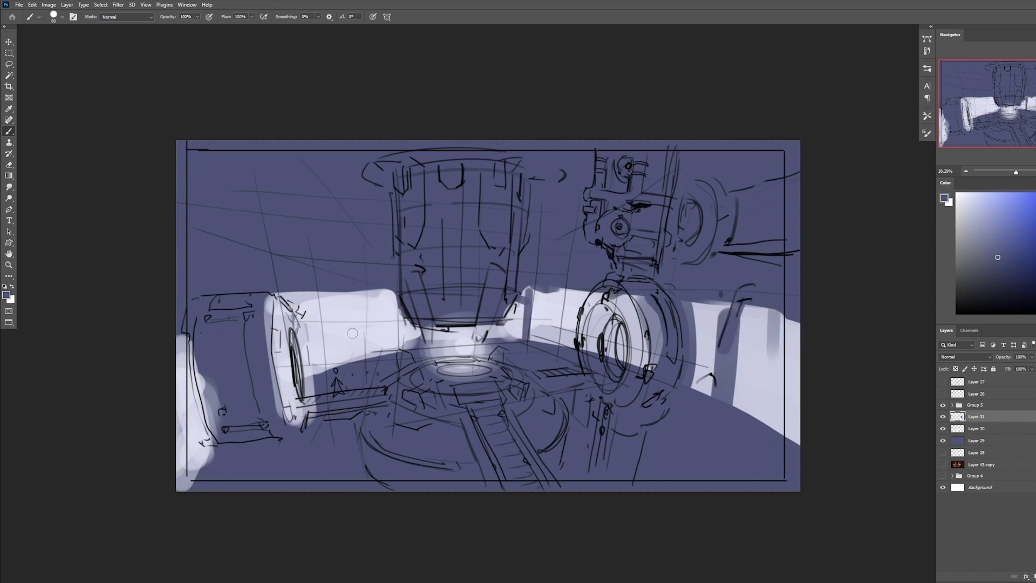
Paint a thin blue vertical strip on the left wall's light band and shade the left machine's round opening.
key("bracketleft")
key("bracketleft")
key("bracketleft")
key("bracketleft")
key("bracketleft")
left_click_drag(363, 292, 363, 361)
key("ctrl+z")
left_click_drag(344, 294, 356, 346)
left_click_drag(294, 333, 304, 394)
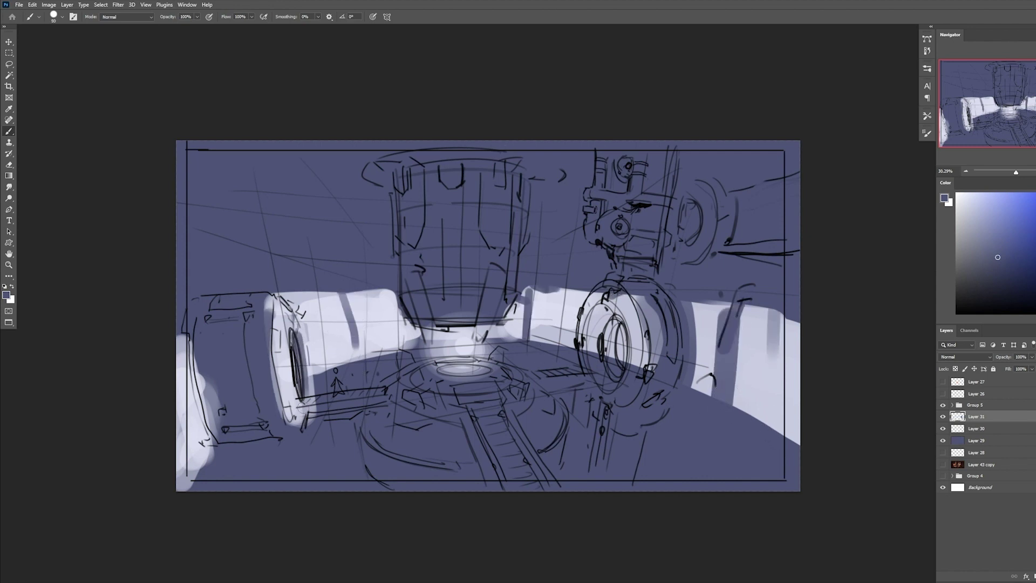
Sample the pale lavender and paint soft light over the round platform, the left walkway and the ladder with a soft brush.
left_click(201, 372, "alt")
scroll(743, 292, "down", 1)
right_click(573, 302)
left_click(630, 266)
left_click(460, 401)
mouse_move(460, 395)
left_mouse_down()
mouse_move(432, 400)
mouse_move(427, 417)
mouse_move(419, 397)
mouse_move(505, 380)
left_mouse_up()
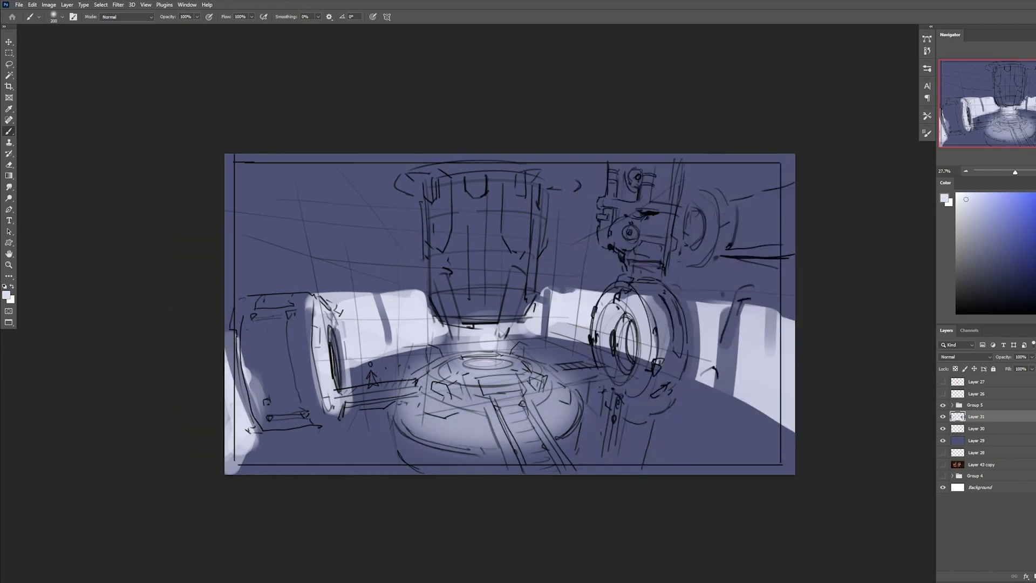
left_click_drag(418, 390, 367, 396)
left_click_drag(658, 346, 545, 337)
Sample the muted blue and paint shadow shapes on the platform's sides and between the ladder's rungs.
key("b")
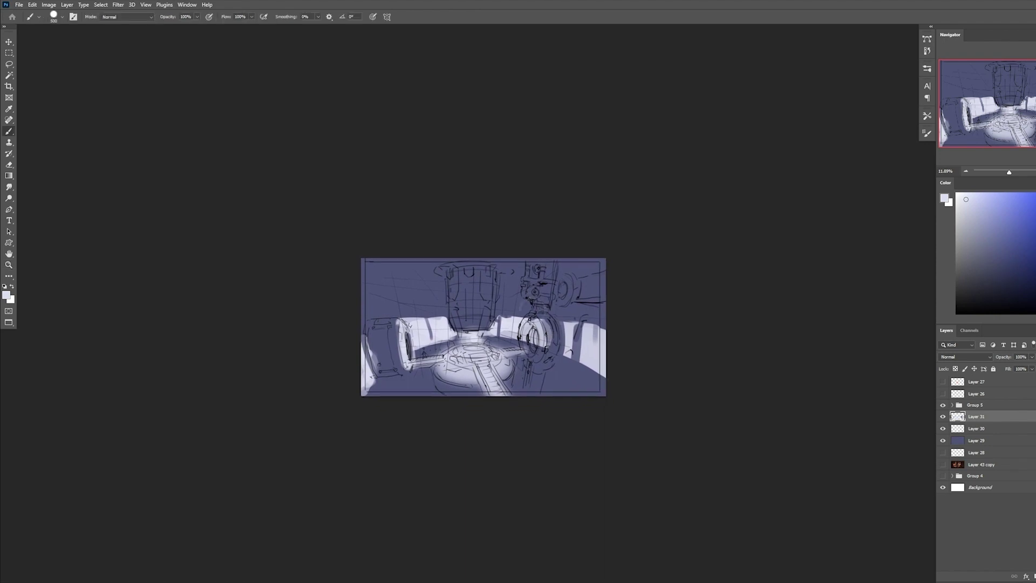
left_click(494, 323, "alt")
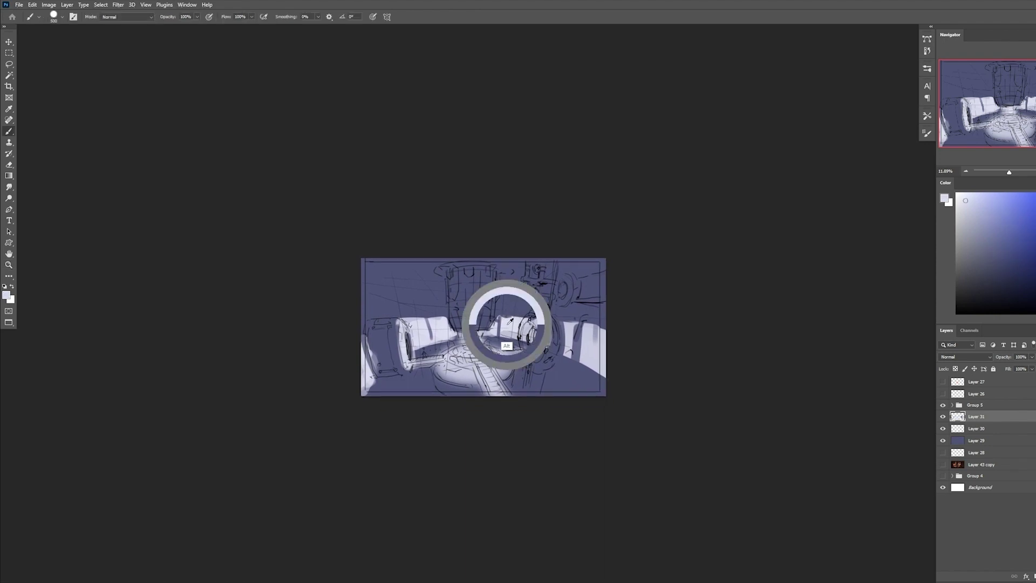
left_click(567, 368, "alt")
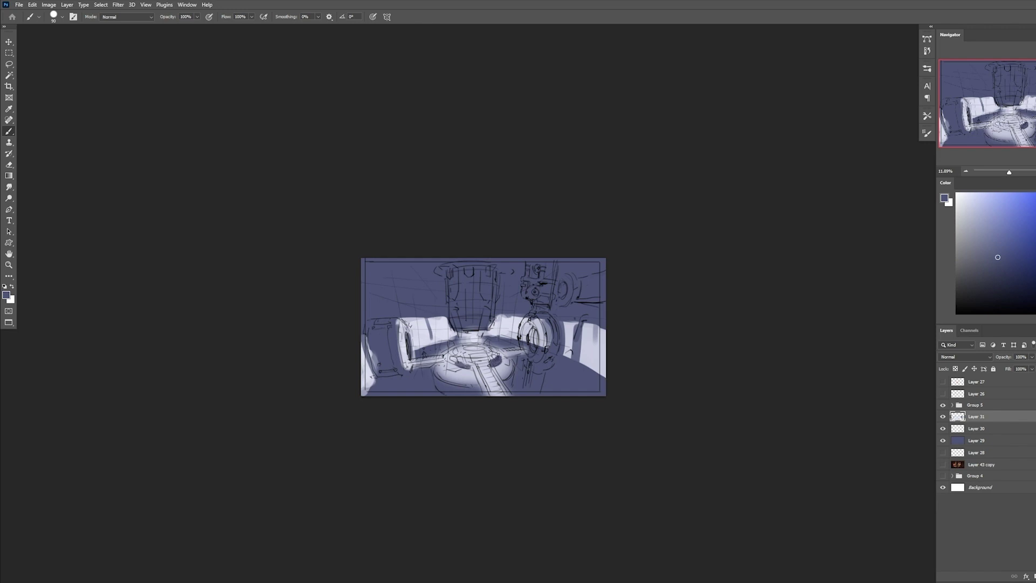
key("]")
left_click_drag(456, 373, 456, 384)
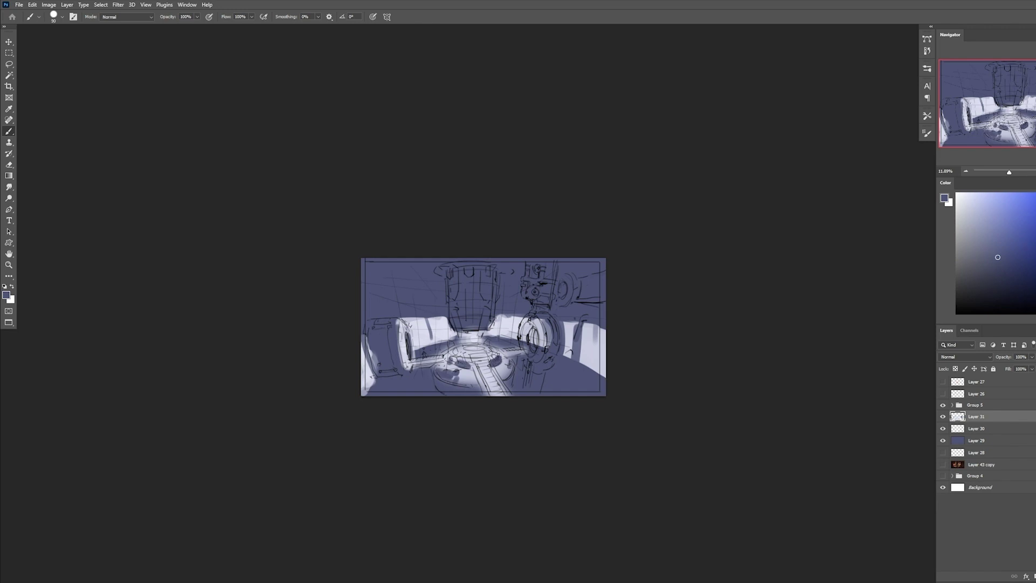
key("bracketleft")
key("bracketleft")
left_click_drag(490, 395, 484, 373)
Merge the two light layers down into the blue base layer.
key("ctrl+e")
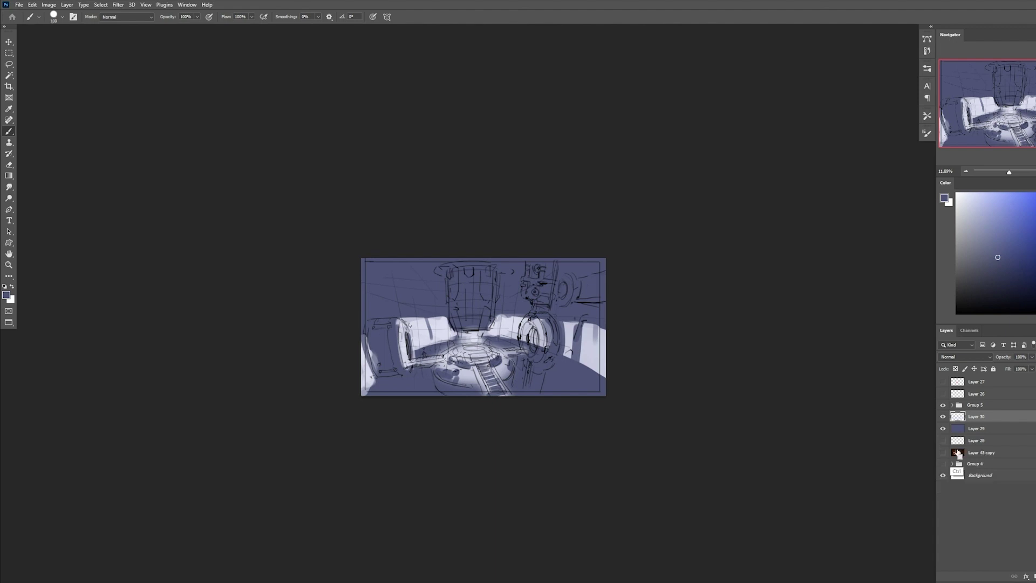
key("ctrl+e")
key("bracketright")
key("bracketright")
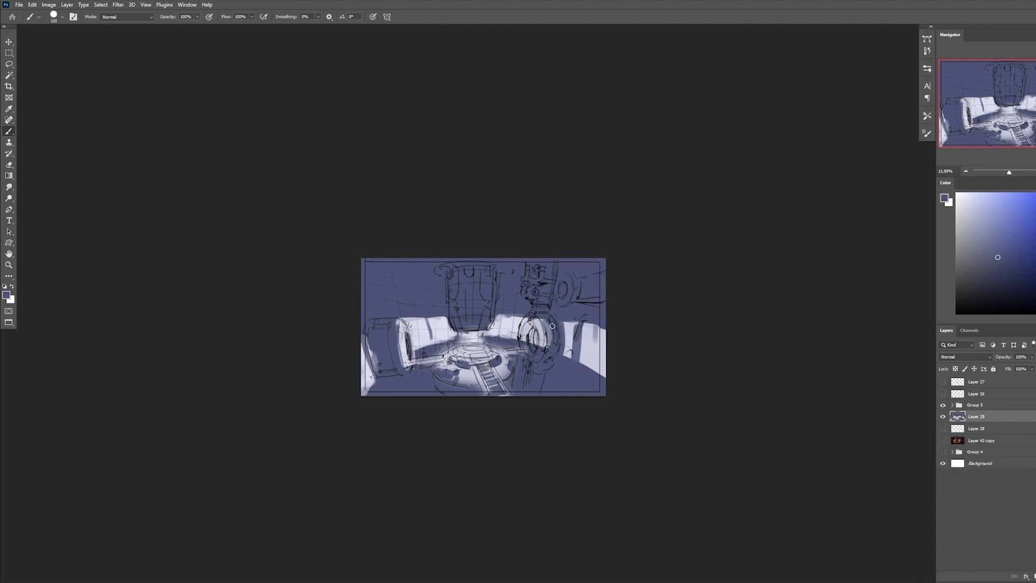
Switch to the Mixer Brush with the Soft Round 500 3 preset from the Mixer Blend group.
key("z")
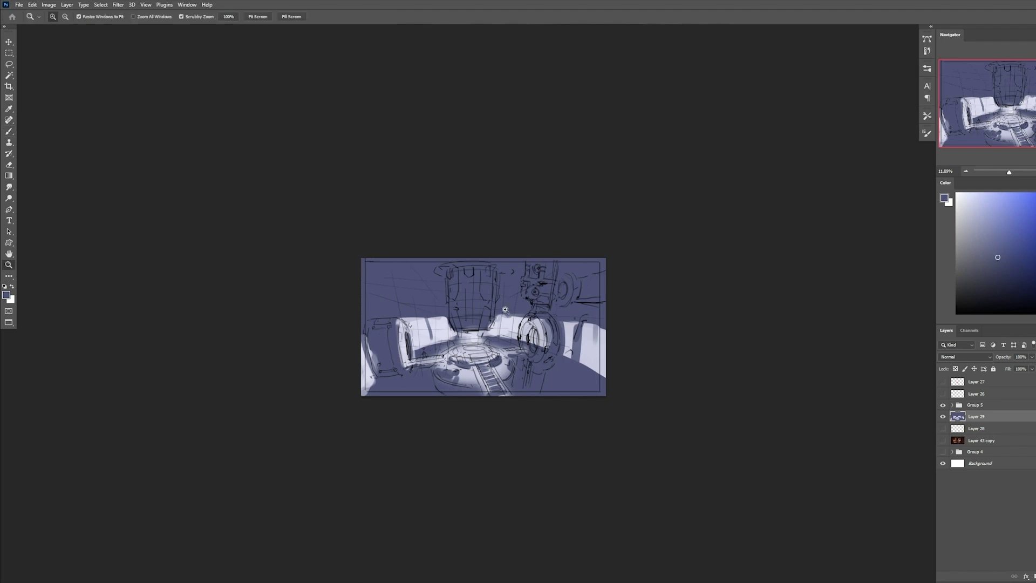
left_click_drag(511, 317, 561, 319)
key("b")
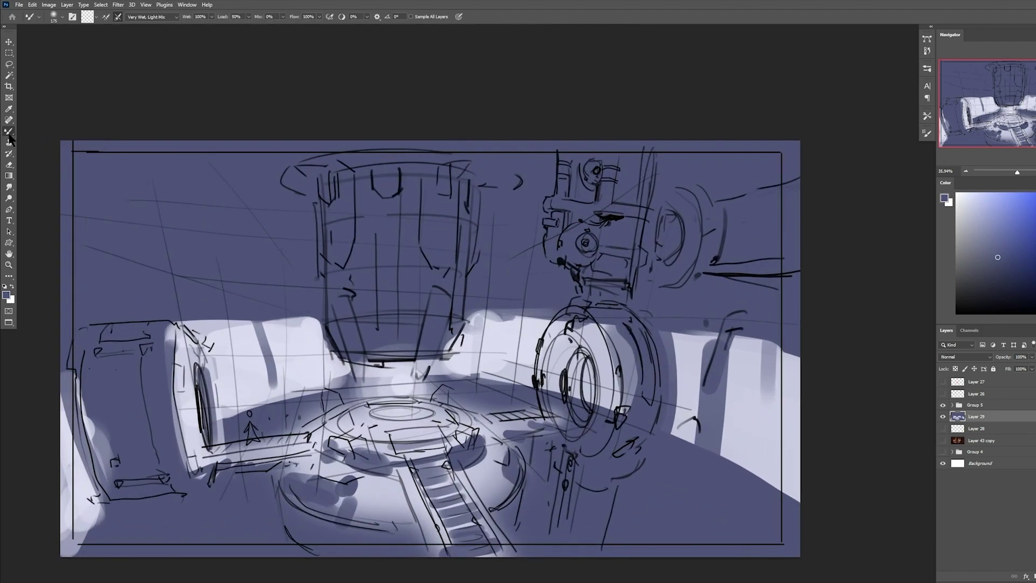
right_click(9, 136)
right_click(499, 252)
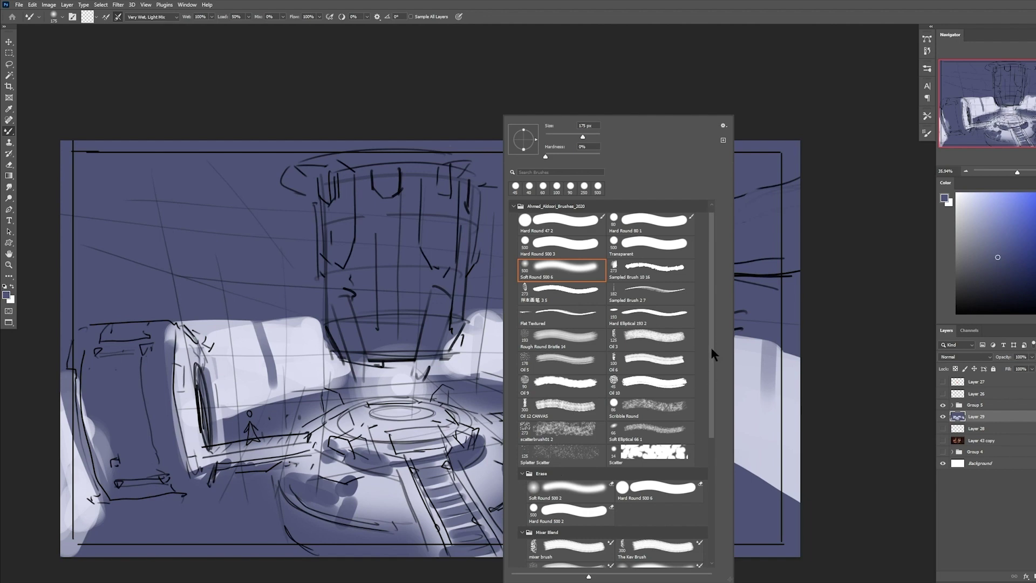
left_click_drag(713, 343, 712, 363)
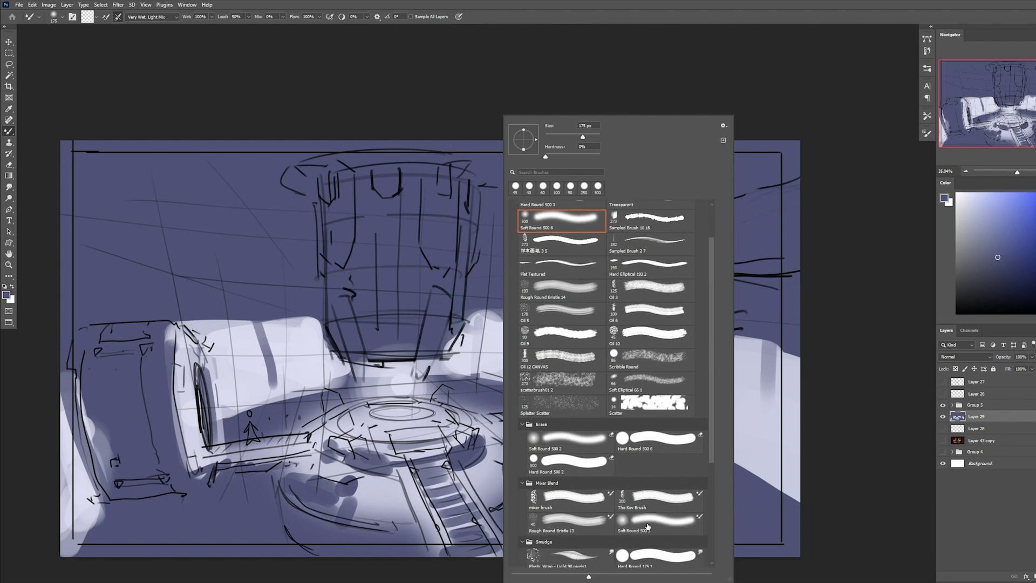
left_click(652, 530)
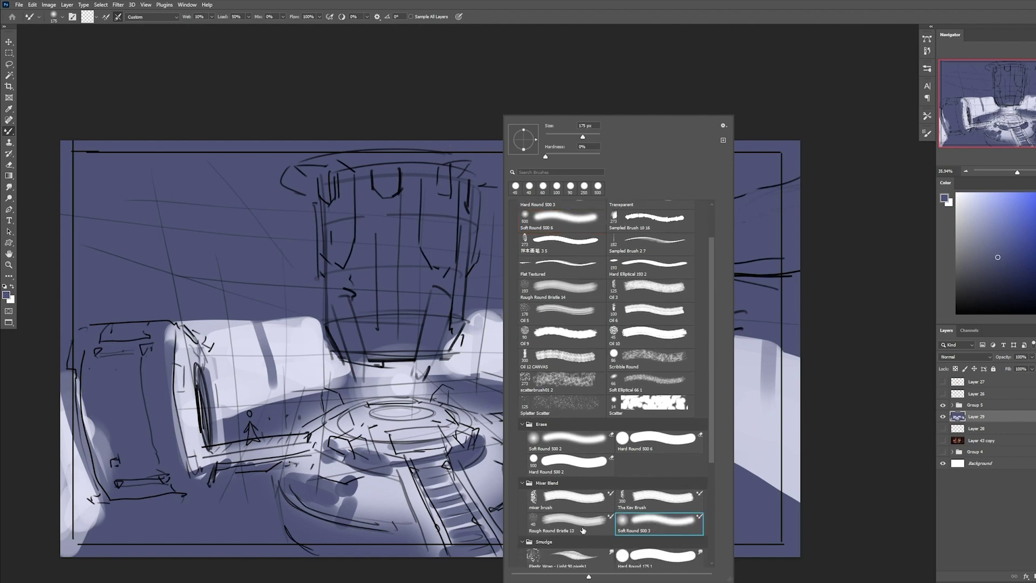
key("Return")
Blend the upper and lower edges of the light band on the right wall into the blue.
key("z")
left_click_drag(722, 297, 707, 297)
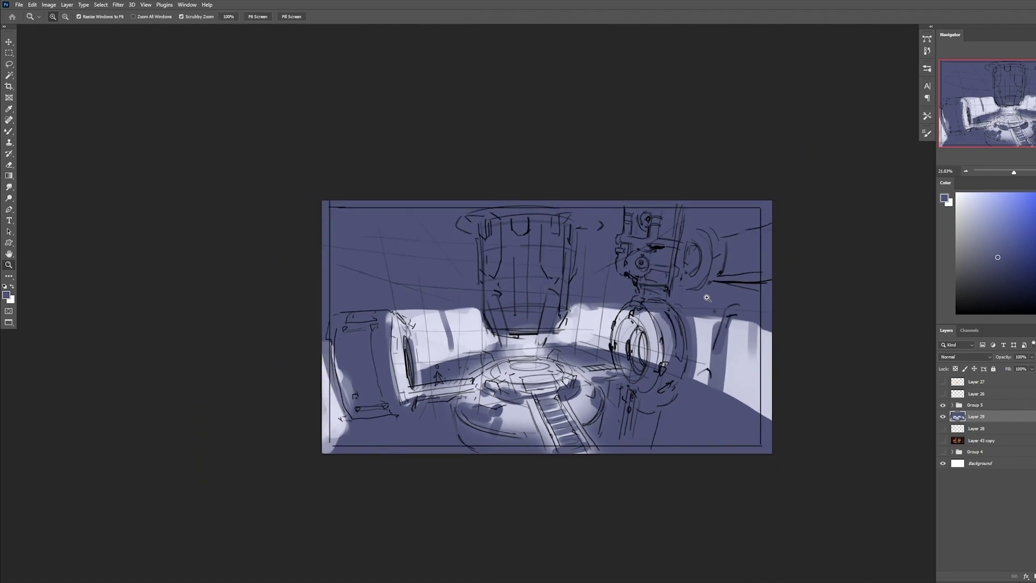
key("b")
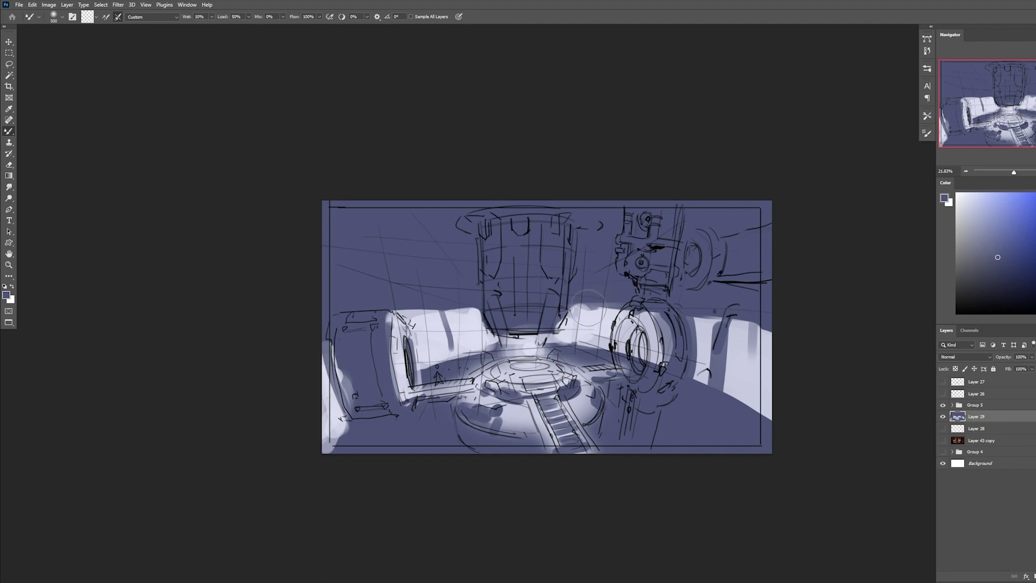
left_click_drag(590, 313, 626, 307)
left_click_drag(696, 310, 766, 330)
left_click_drag(763, 412, 697, 383)
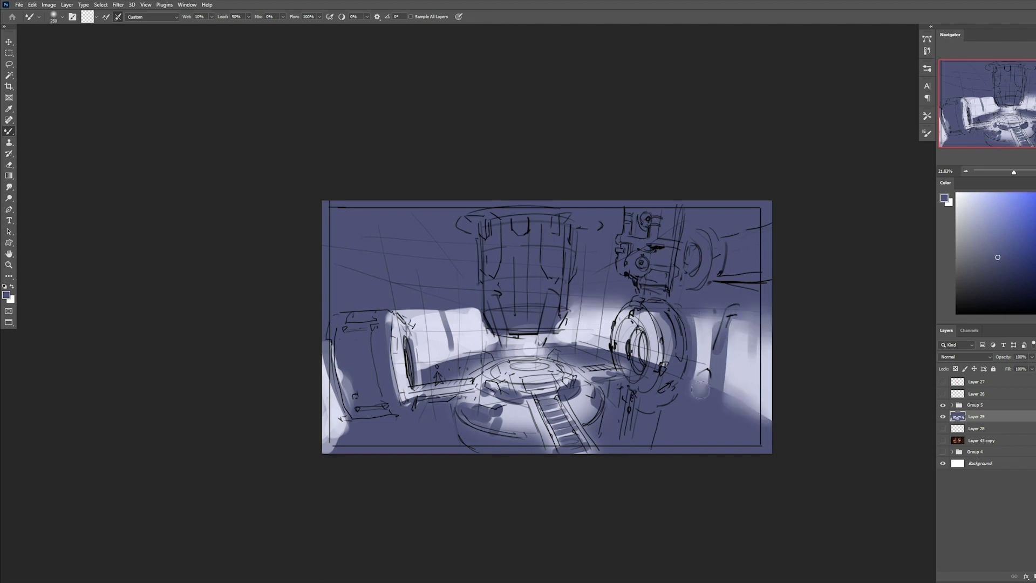
left_click_drag(644, 361, 561, 345)
Blend the light band's edges on the left wall and the light around the left machine into the blue.
key("bracketleft")
key("bracketleft")
key("bracketleft")
left_click_drag(478, 344, 397, 364)
key("bracketright")
key("bracketright")
key("bracketright")
mouse_move(338, 433)
left_mouse_down()
mouse_move(340, 378)
mouse_move(378, 300)
mouse_move(399, 352)
left_mouse_up()
Enlarge the Mixer Brush and soften the lower edge of the light beside the right-hand ring.
key("z")
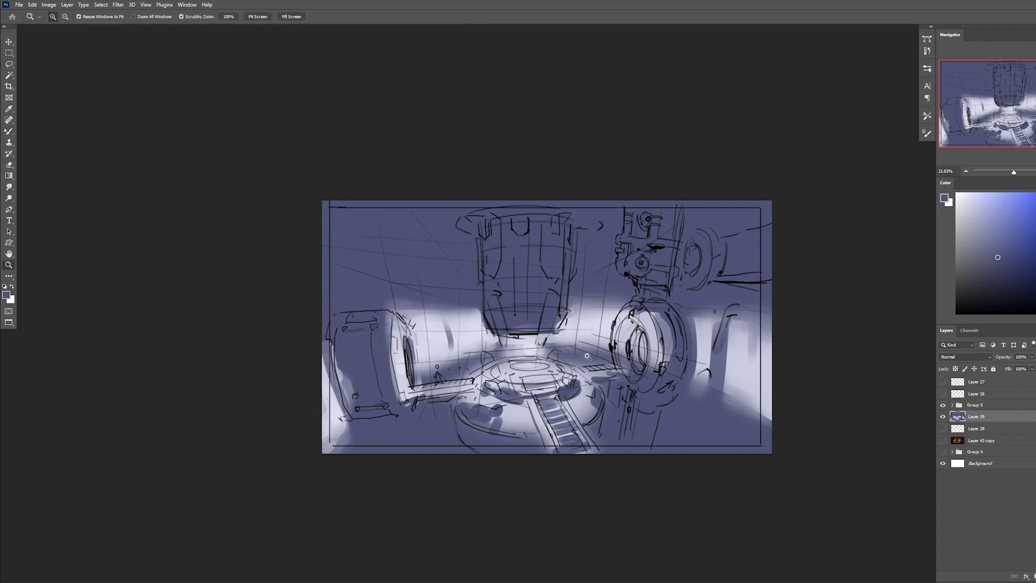
left_click_drag(613, 345, 597, 348)
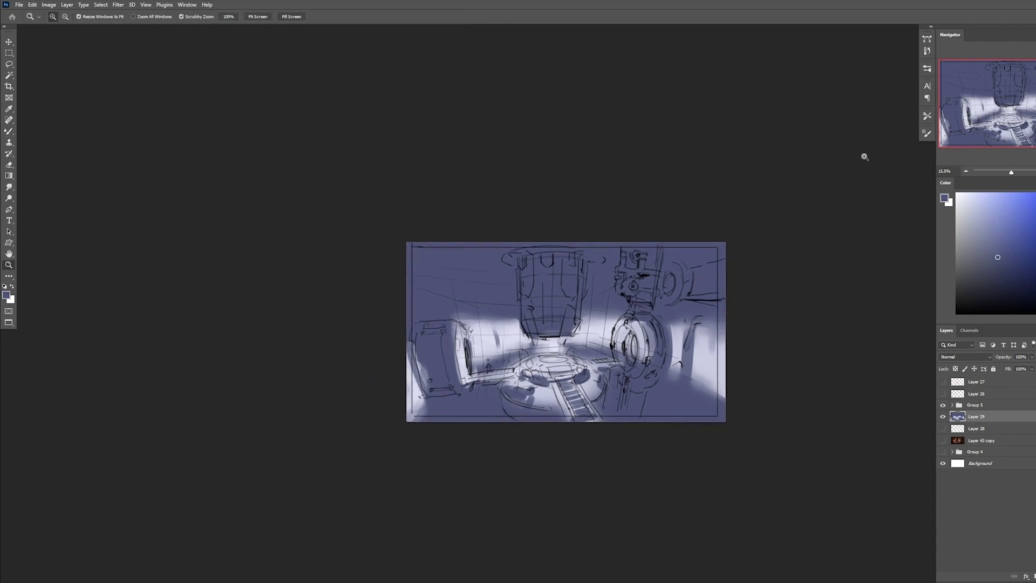
left_click_drag(570, 321, 581, 320)
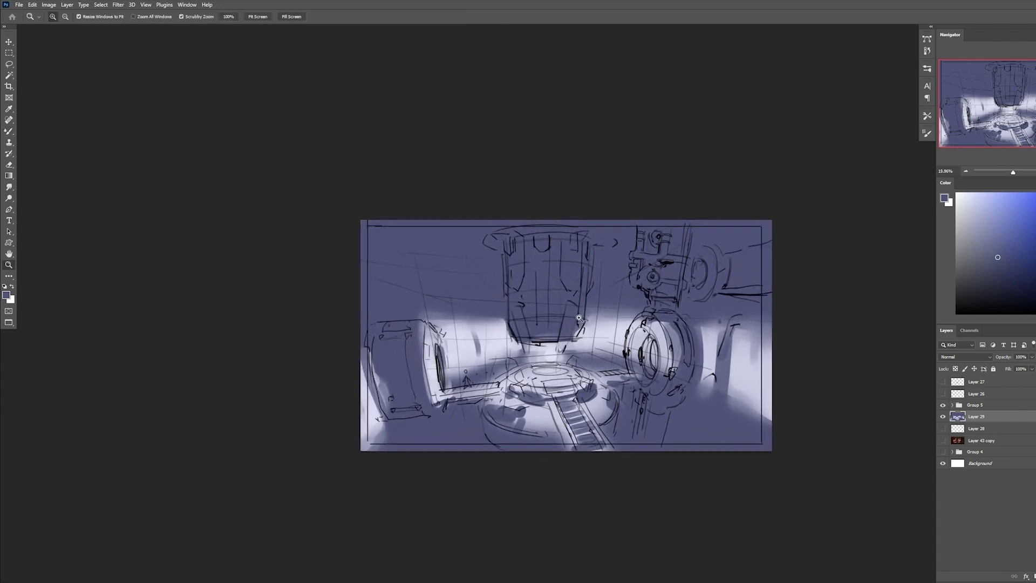
key("b")
key("bracketright")
key("bracketright")
left_click(709, 386)
On a new layer above the line art group, draw two red curves along the light band's upper and lower edges with a hard brush.
left_click(975, 405)
key("ctrl+shift+alt+n")
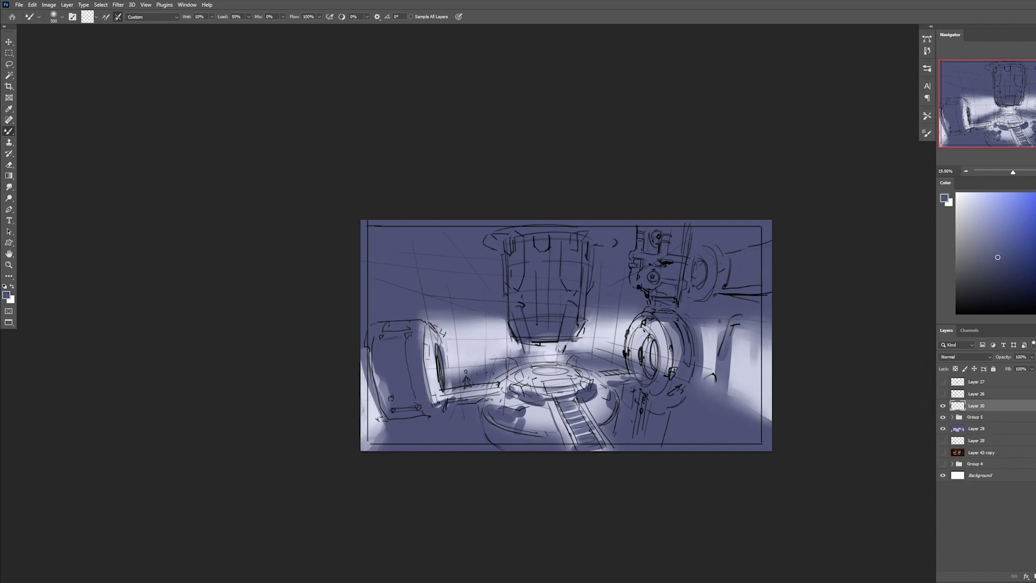
right_click(743, 216)
scroll(803, 223, "up", 2)
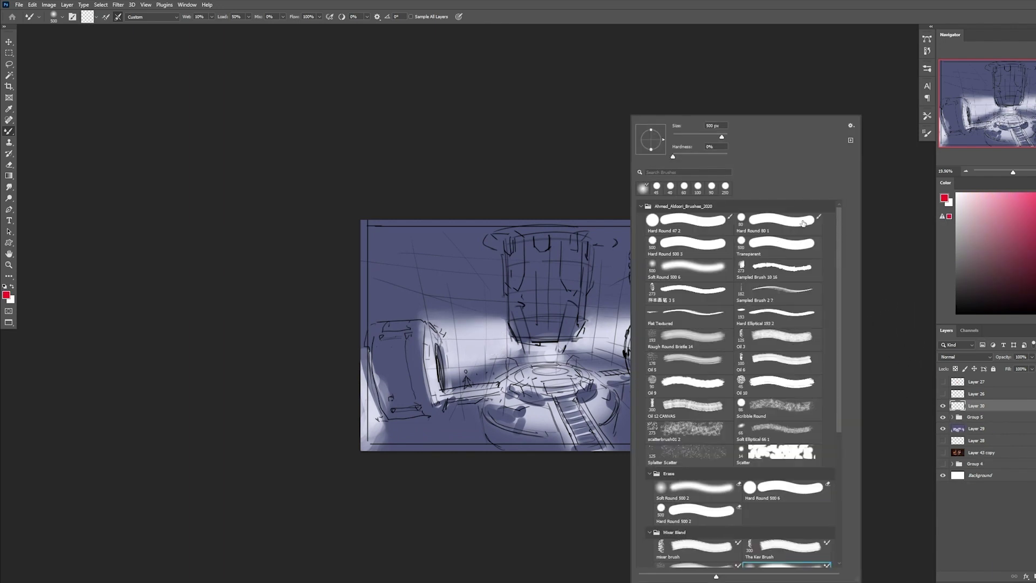
double_click(749, 246)
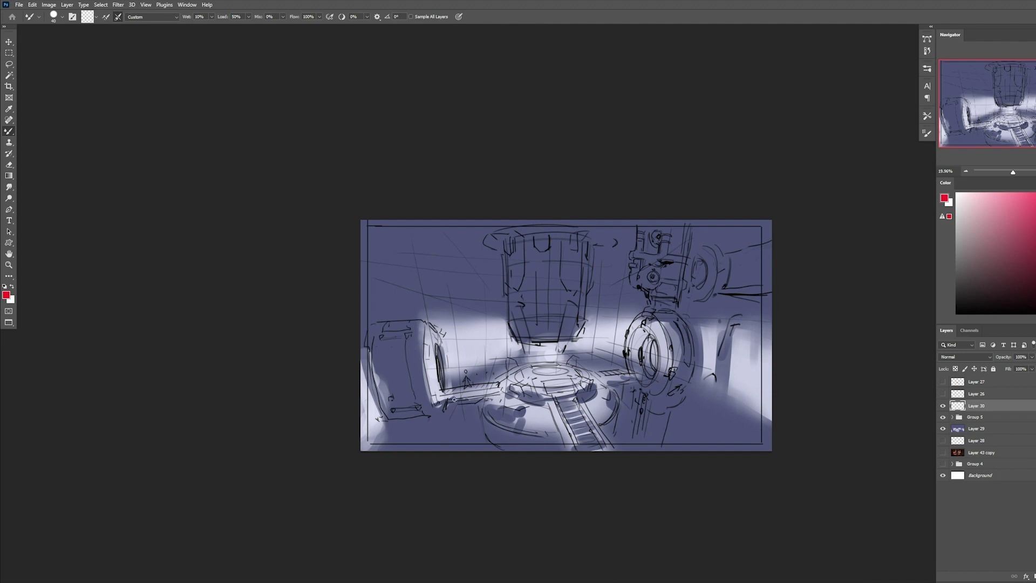
left_click_drag(363, 451, 789, 424)
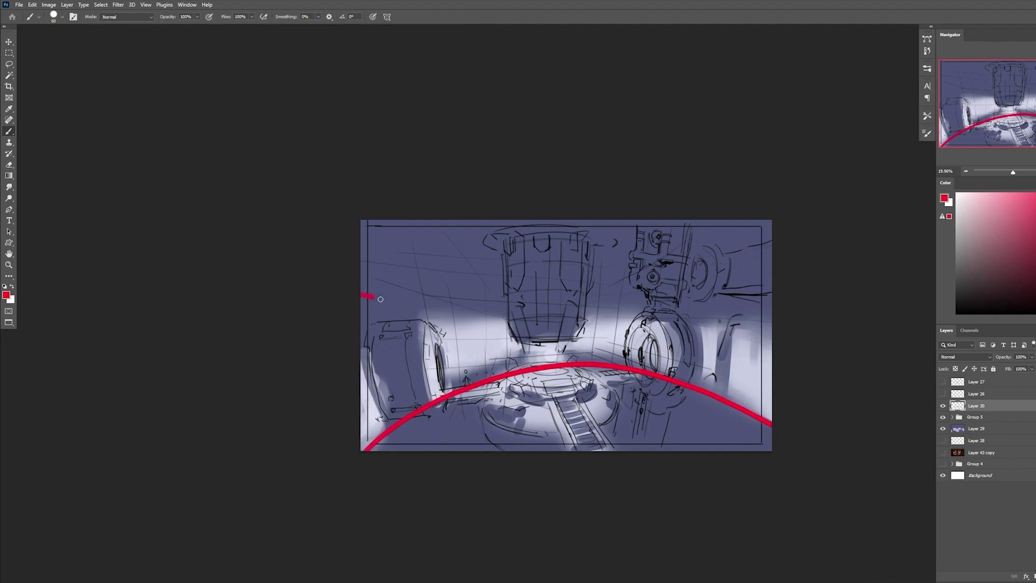
mouse_move(380, 299)
left_mouse_down()
mouse_move(599, 320)
mouse_move(772, 307)
left_mouse_up()
key("ctrl+space")
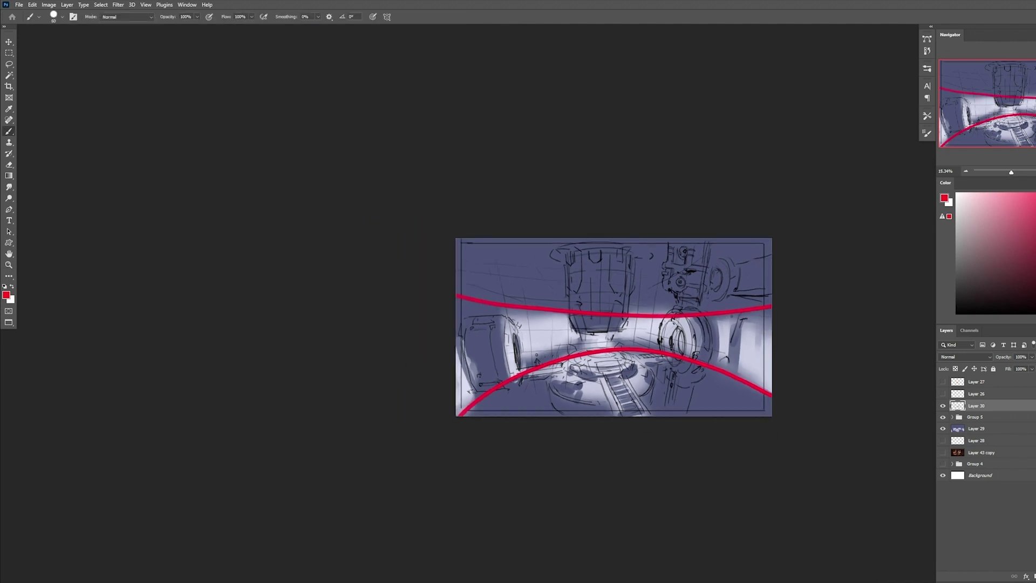
Draw red arrows and marks pointing at the light band's upper and lower edges on the guide layer.
left_click_drag(556, 318, 559, 310)
key("ctrl+z")
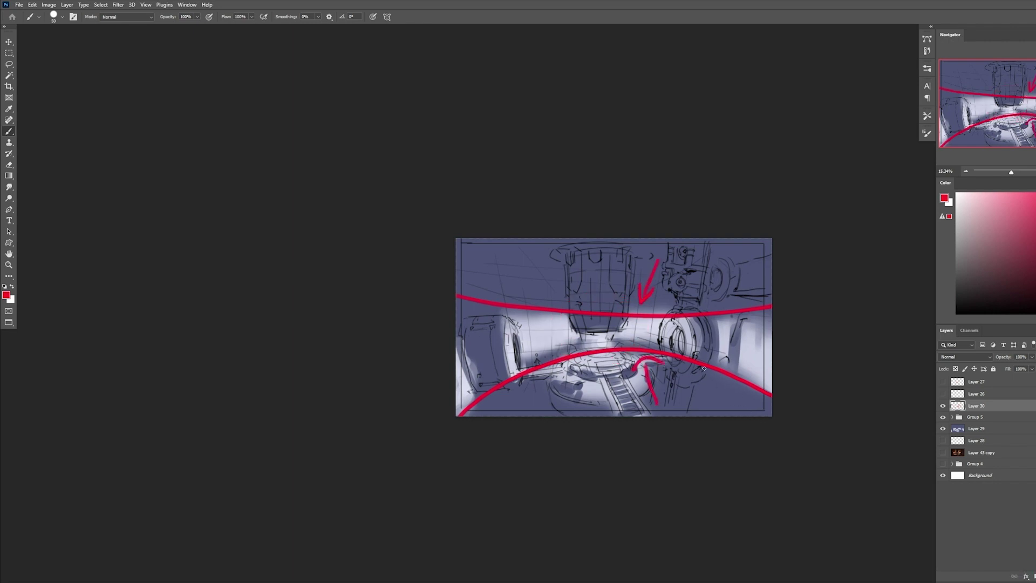
mouse_move(757, 366)
left_mouse_down()
mouse_move(480, 346)
mouse_move(708, 316)
mouse_move(741, 327)
left_mouse_up()
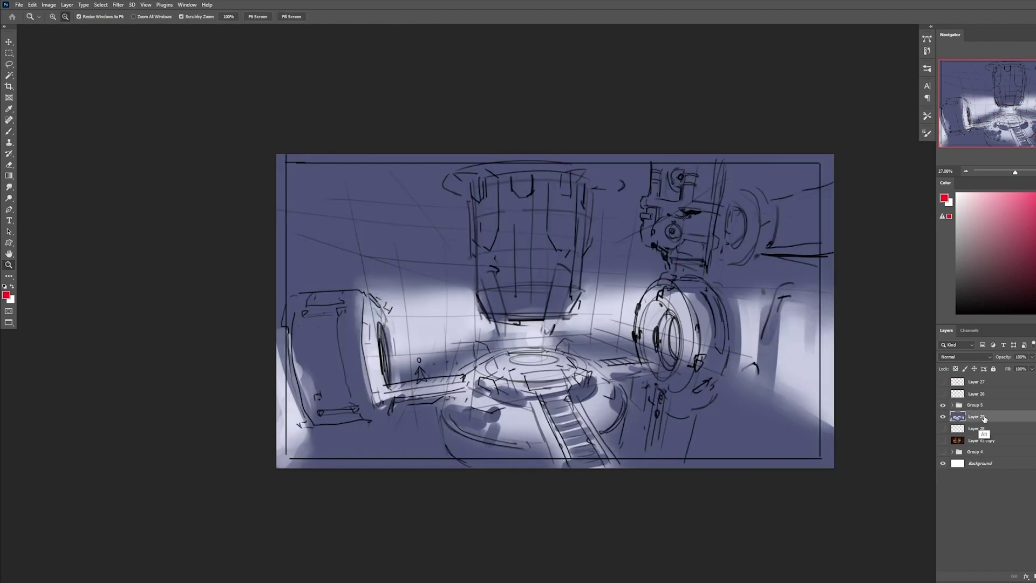
Duplicate the painted light layer and darken the copy's midtones with Levels.
key("alt")
key("ctrl+l")
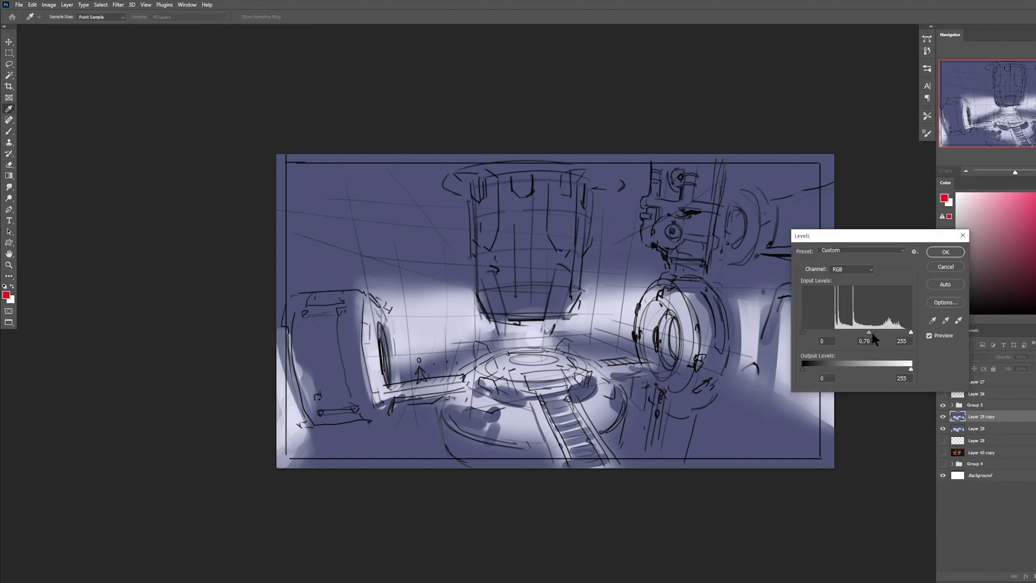
left_click_drag(872, 333, 884, 334)
key("Return")
Add a white mask to the darkened copy and paint black with a large soft round brush to restore the light around the band and platform.
left_click(1033, 577, "alt")
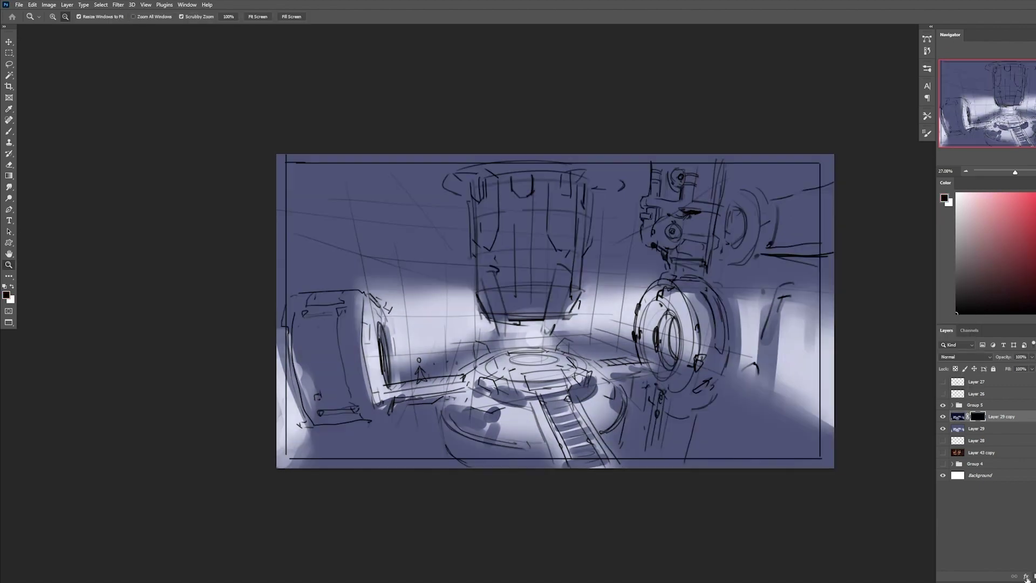
key("ctrl+z")
left_click(1033, 577)
key("b")
right_click(607, 269)
double_click(665, 267)
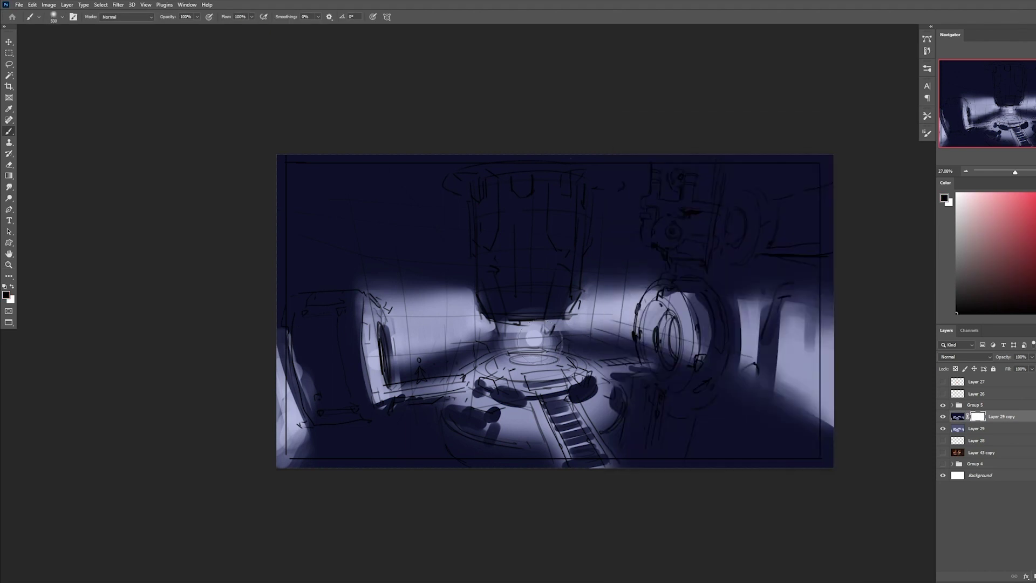
left_click_drag(533, 330, 541, 333)
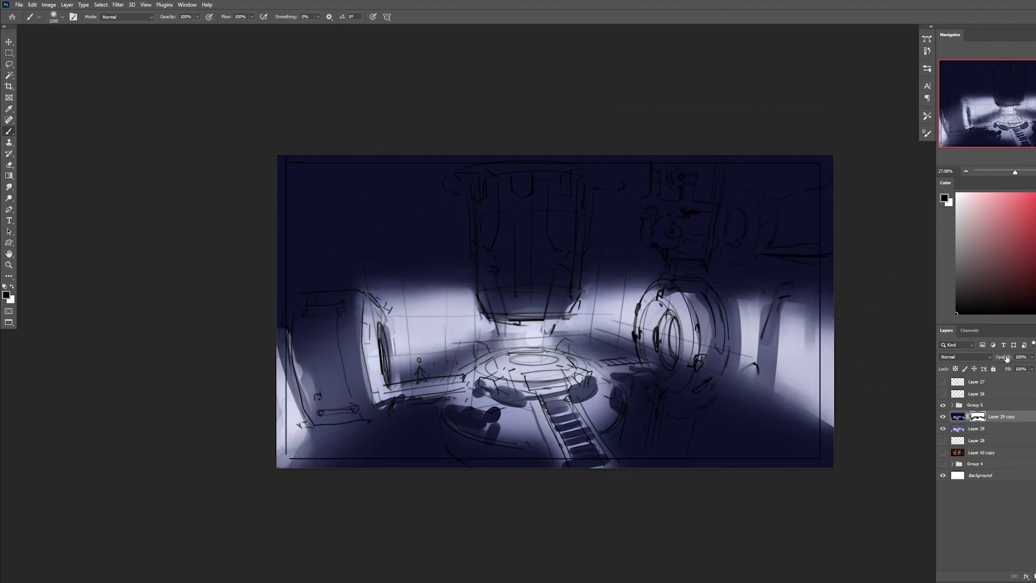
Lower the darkened copy's opacity to 54% and merge it with the light layer below.
left_click_drag(1004, 357, 979, 358)
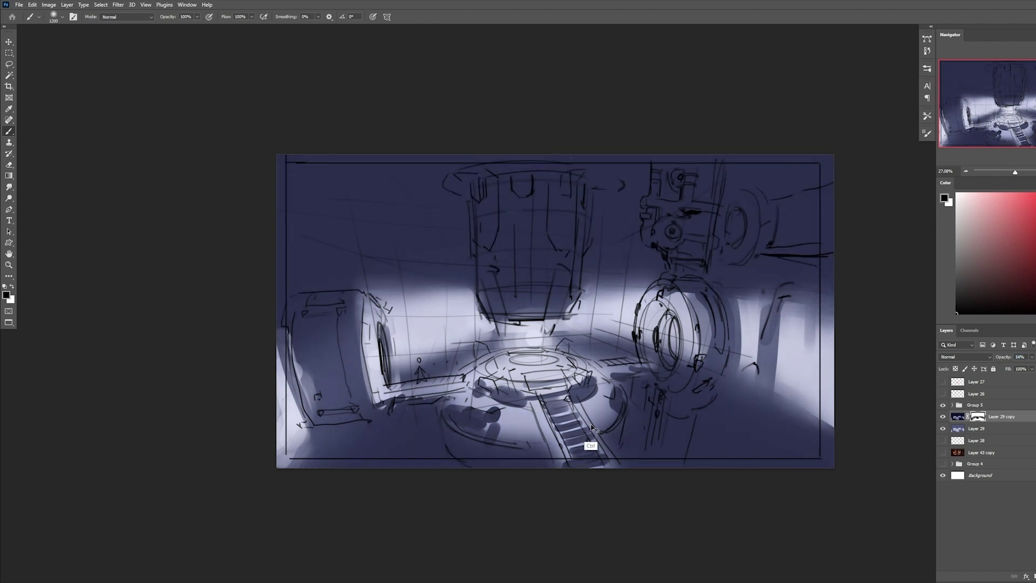
key("ctrl+e")
Paint a soft blue glow around the central platform and left wall on a new Overlay layer, and merge it down.
left_click(1033, 576)
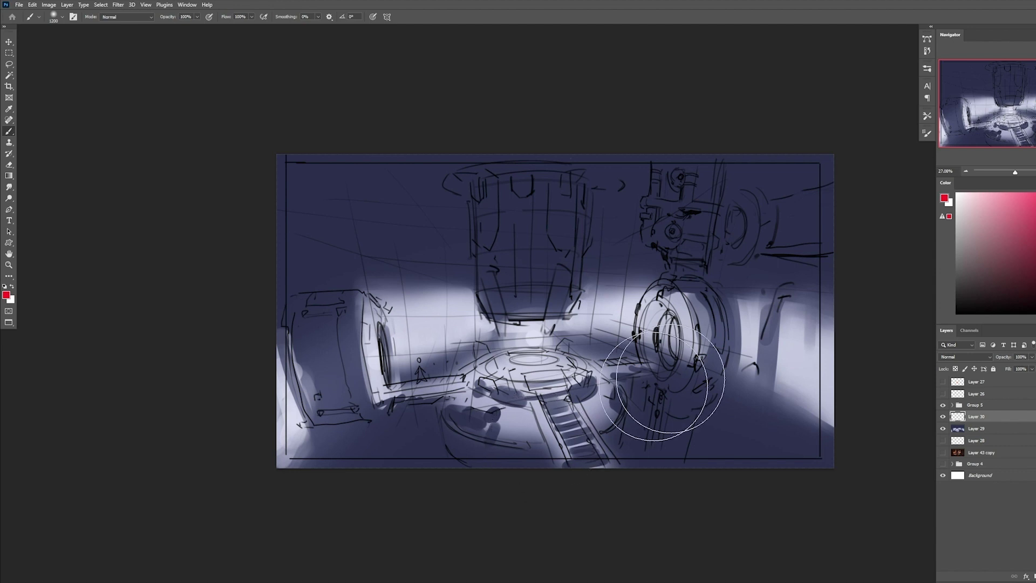
left_click(965, 356)
left_click(980, 458)
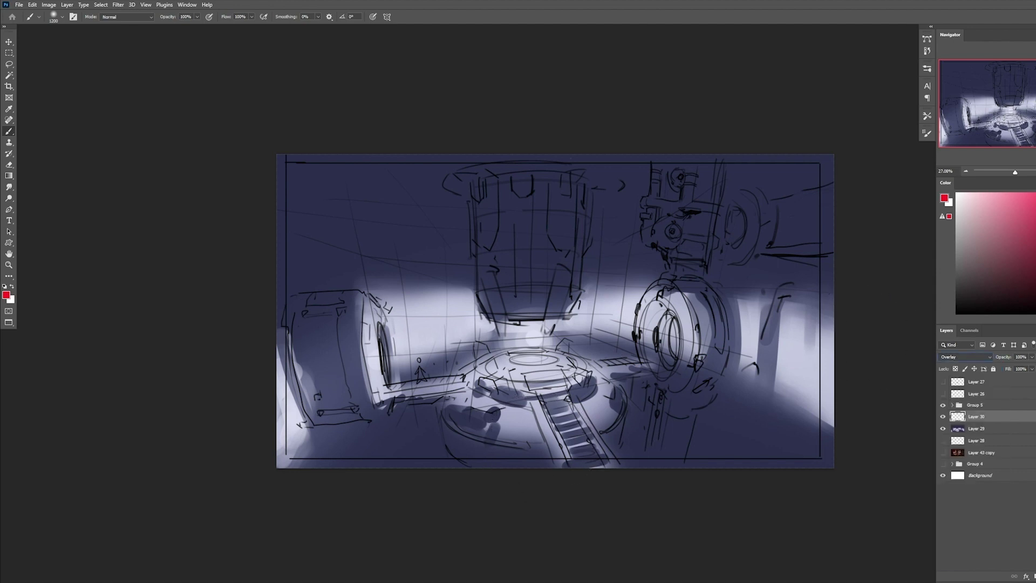
left_click(1035, 238)
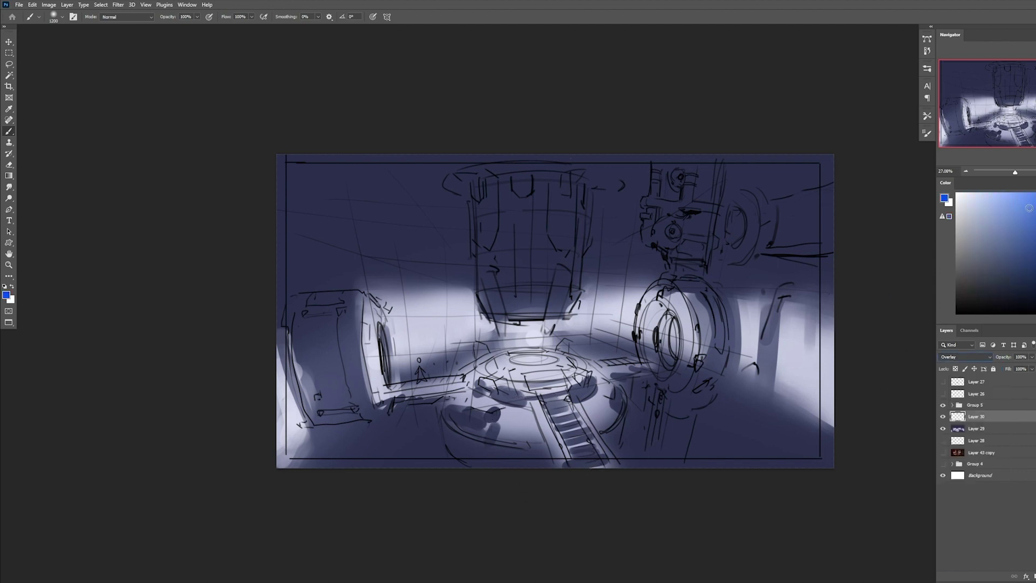
key("bracketright")
left_click(533, 341)
mouse_move(551, 342)
left_mouse_down()
mouse_move(503, 396)
mouse_move(616, 368)
mouse_move(380, 375)
left_mouse_up()
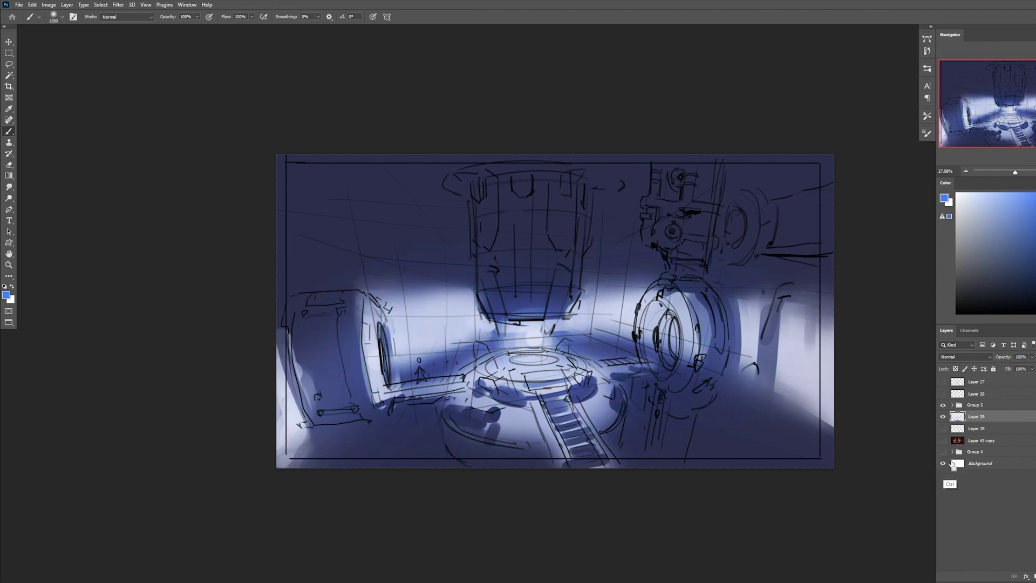
key("ctrl+e")
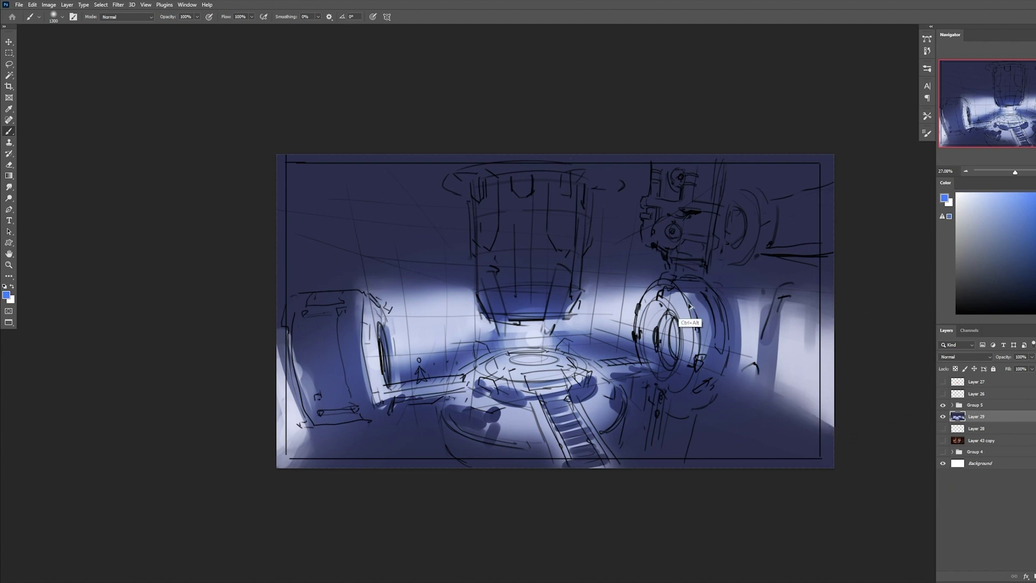
On a new layer, block near-black blue shadows over the upper walls, the upper-right machinery and the floor with a large textured brush.
key("ctrl+alt+shift+n")
right_click(710, 296)
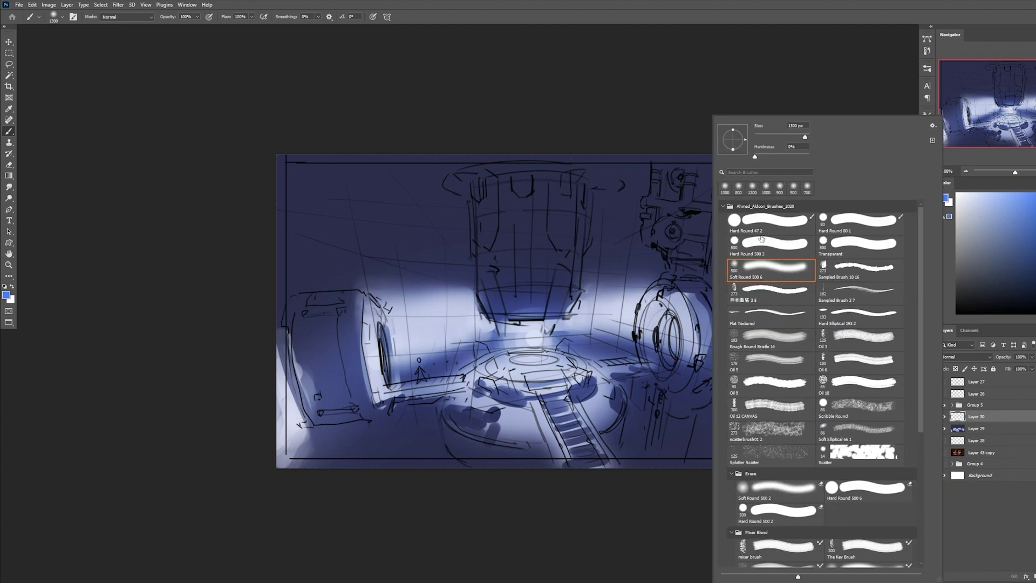
double_click(766, 298)
left_click(770, 181, "alt")
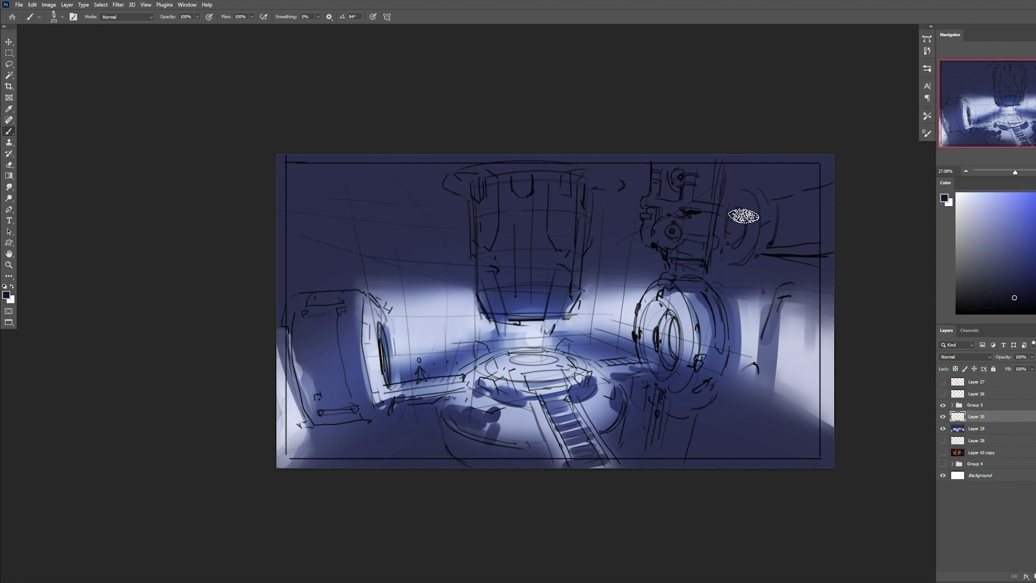
key("]")
key("]")
key("]")
key("]")
left_click_drag(721, 158, 715, 253)
left_click_drag(807, 184, 723, 225)
key("[")
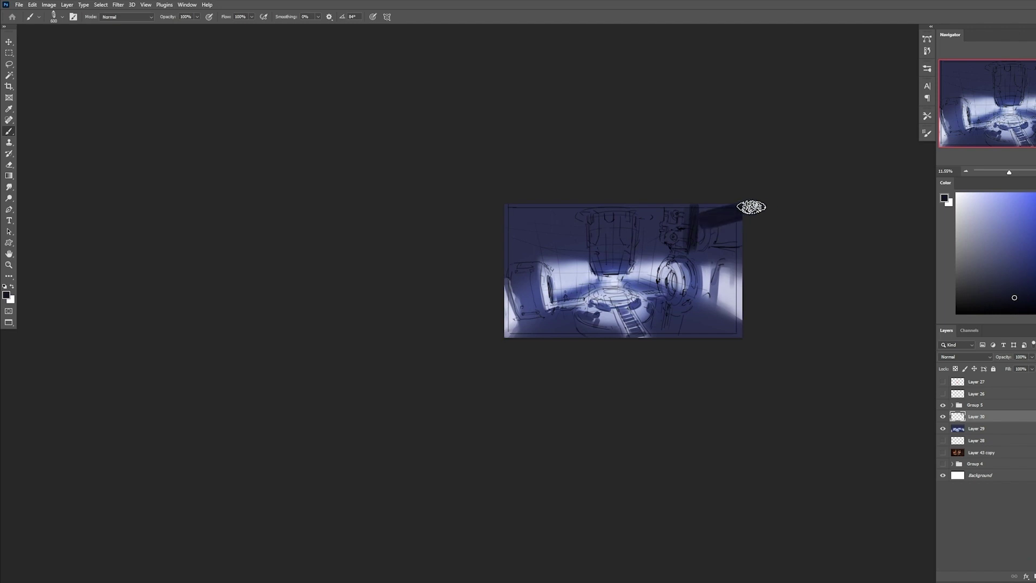
key("z")
left_click_drag(605, 275, 653, 206)
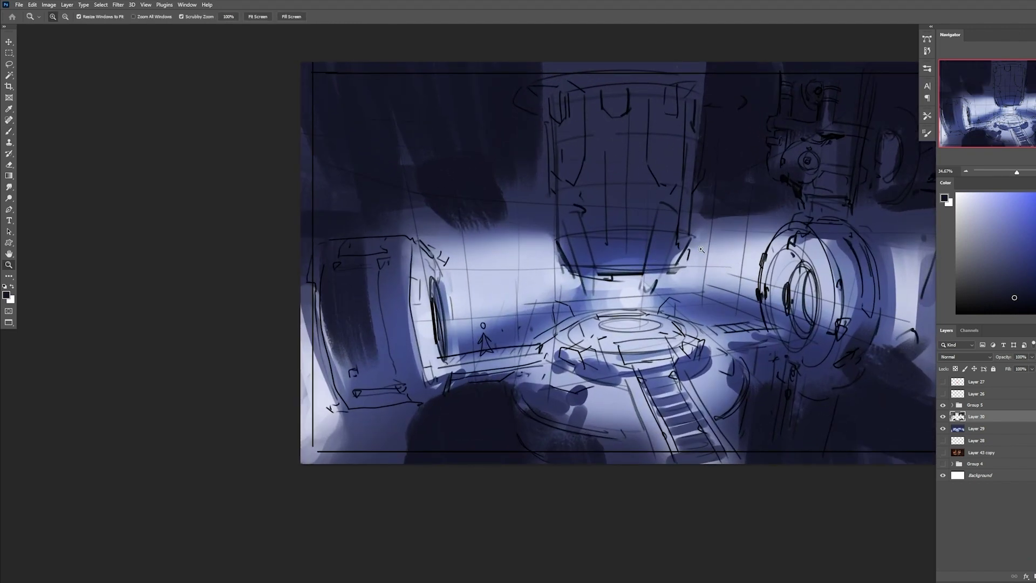
Paint near-black shadow shapes on the lower end of the hanging central machine with a smaller textured brush.
key("b")
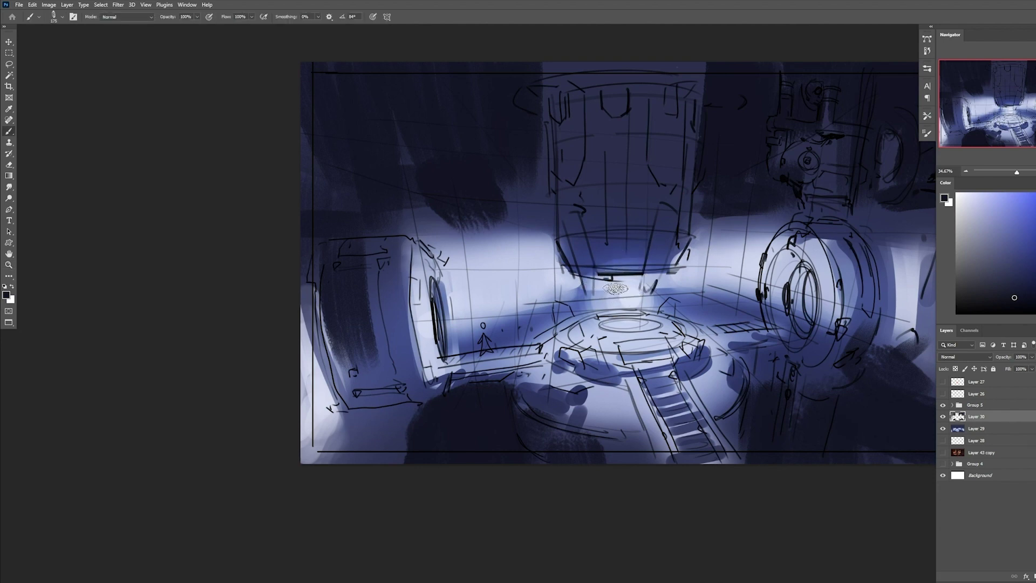
mouse_move(563, 296)
left_mouse_down()
mouse_move(701, 243)
mouse_move(572, 269)
mouse_move(674, 254)
mouse_move(626, 259)
mouse_move(664, 243)
mouse_move(654, 260)
left_mouse_up()
key("ctrl+z")
key("bracketleft")
key("bracketleft")
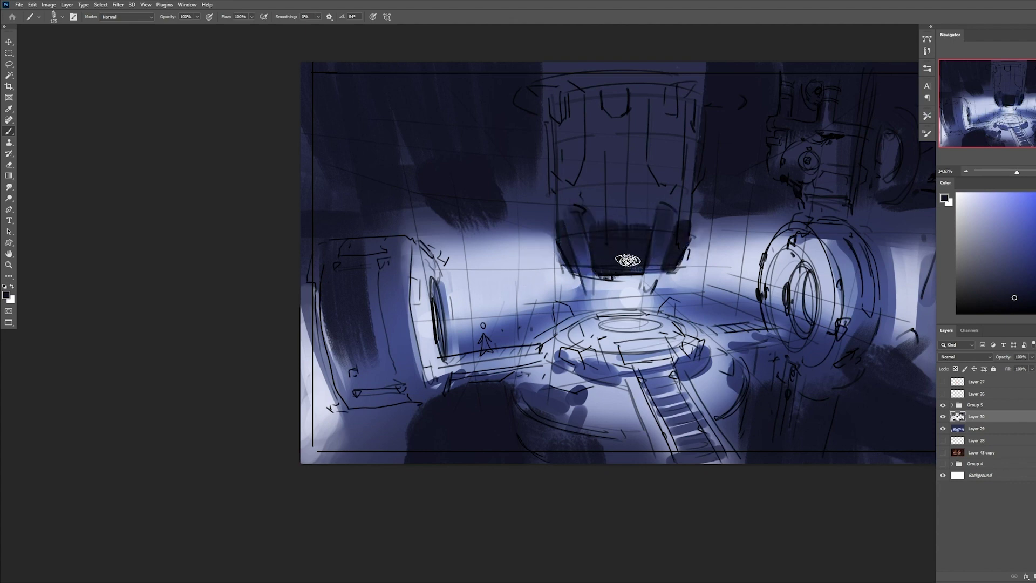
Fade the hanging machine's dark lower end softly upward into its body with the Soft Round brush.
key("bracketright")
left_click_drag(566, 185, 678, 224)
key("ctrl+z")
right_click(681, 189)
left_click(720, 273)
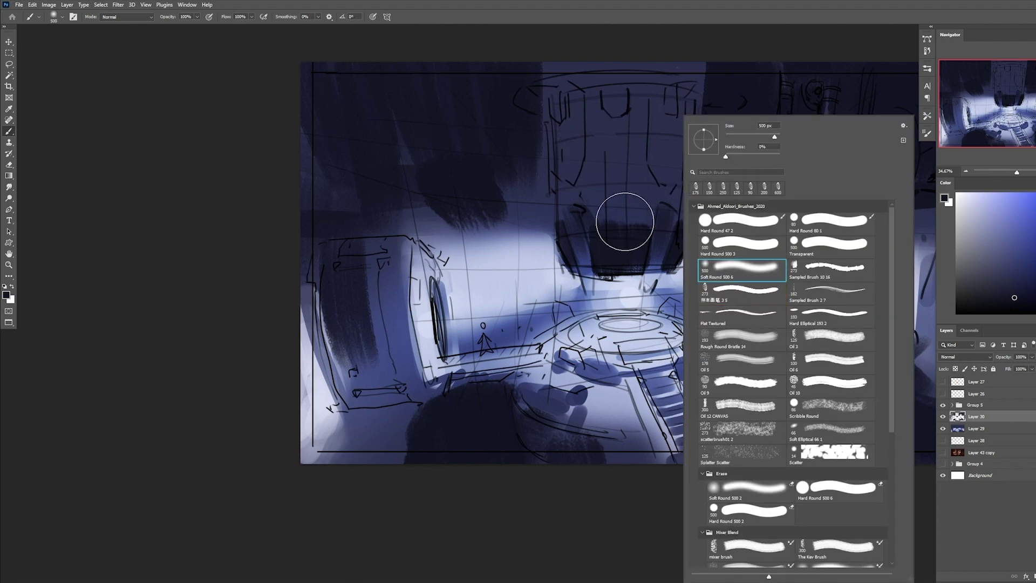
left_click(614, 218)
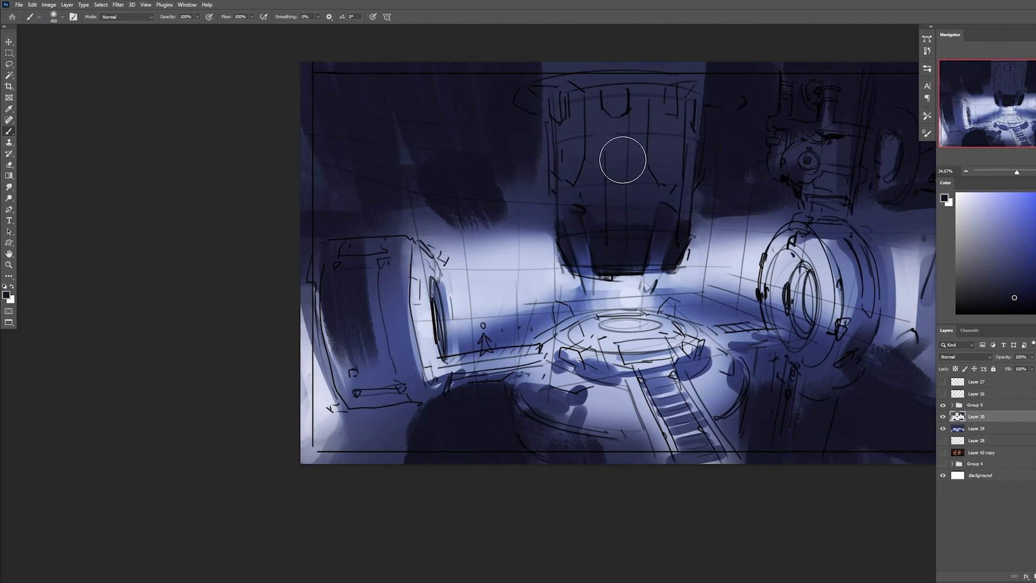
Paint the glowing core, lit platform and side ring details on further layers, and merge the painted layers into one.
left_click_drag(792, 218, 709, 273)
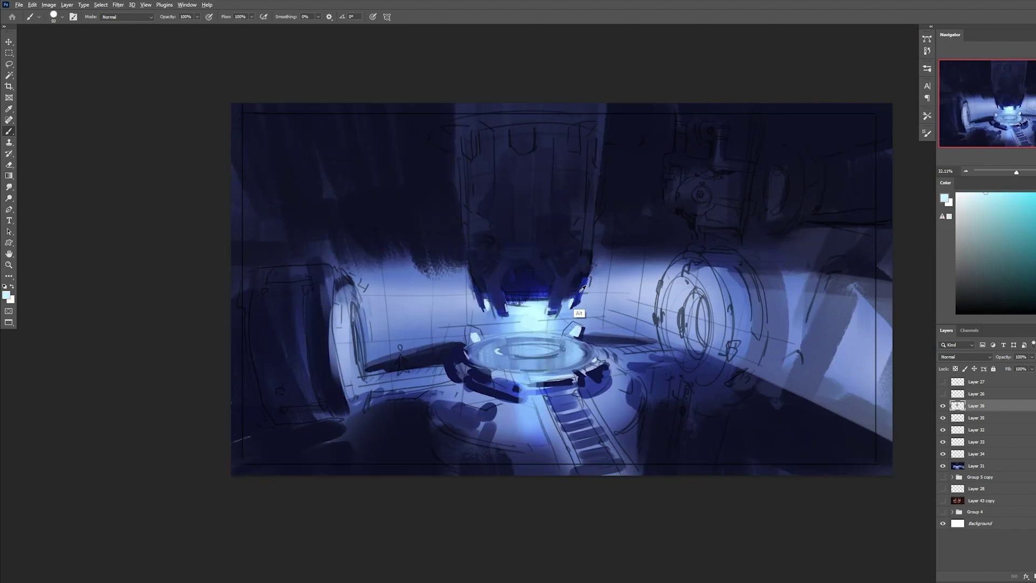
left_click(712, 286, "alt")
key("ctrl+e")
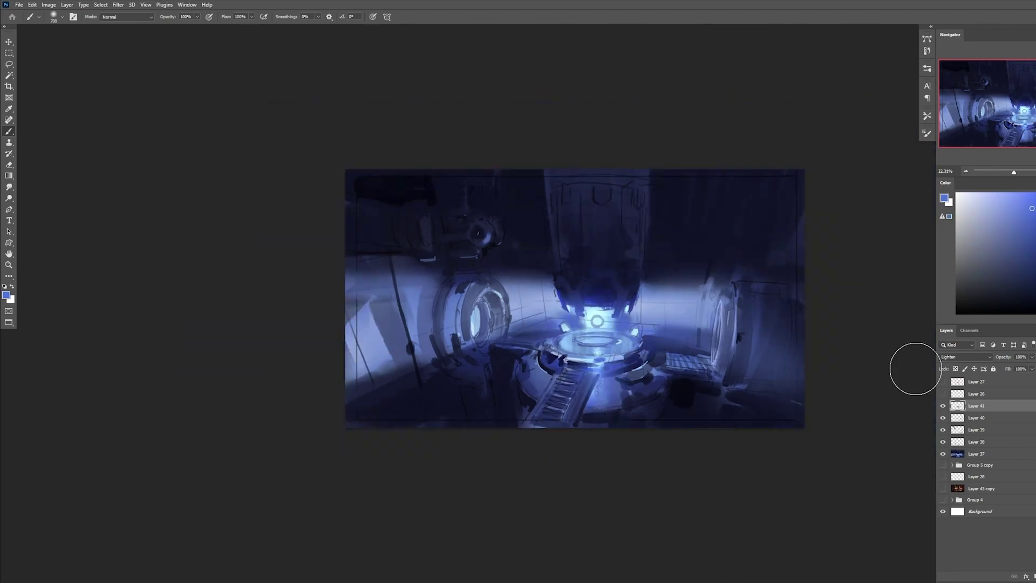
left_click(977, 453, "shift")
key("ctrl+e")
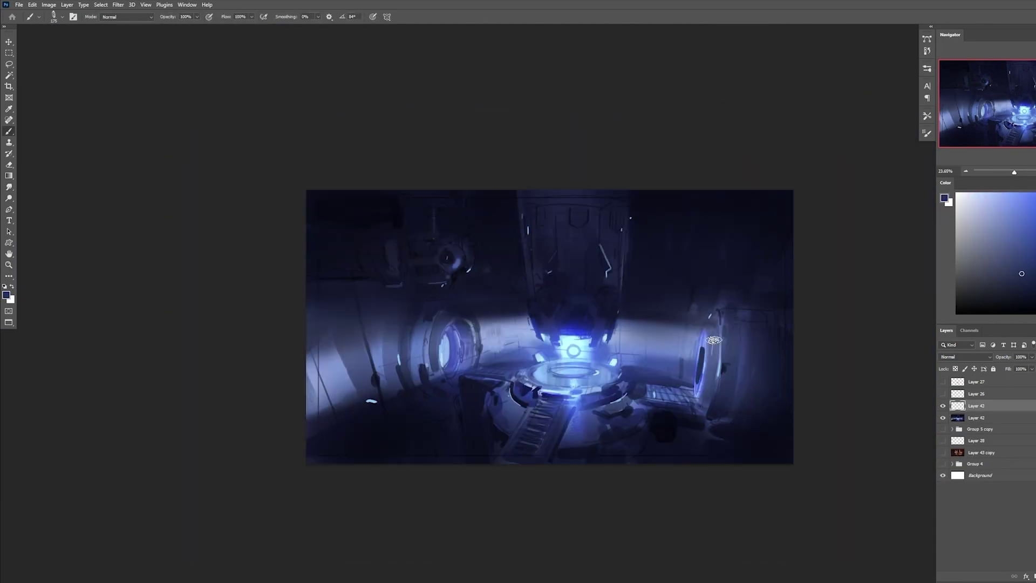
key("ctrl+e")
key("ctrl+e")
Show the warm version beneath, toggle the blue painting to compare the two, and inspect the glowing platform up close.
left_click(943, 440)
left_click(942, 406)
left_click(943, 405)
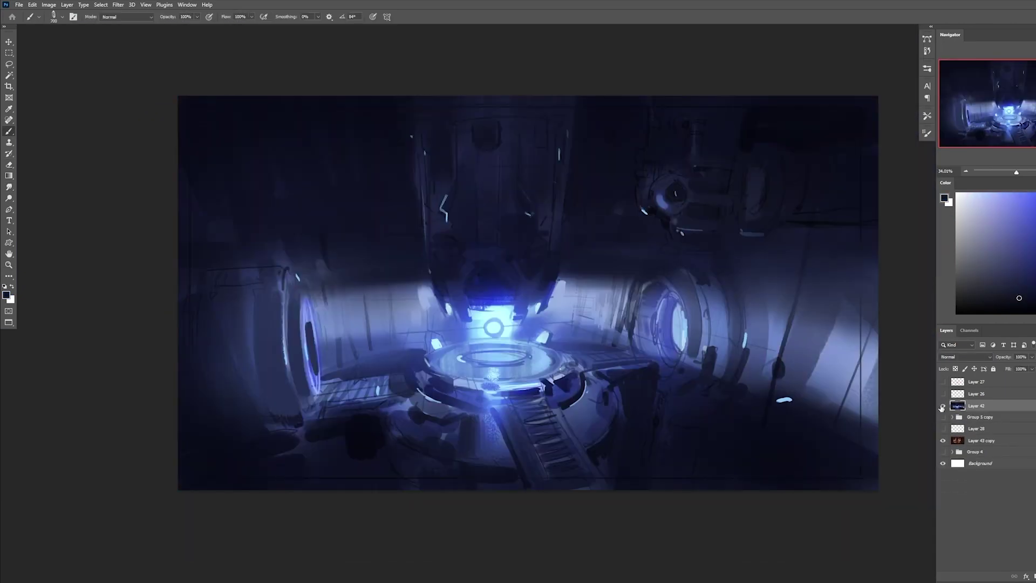
key("z")
left_click(752, 361, "alt")
left_click_drag(752, 361, 749, 360)
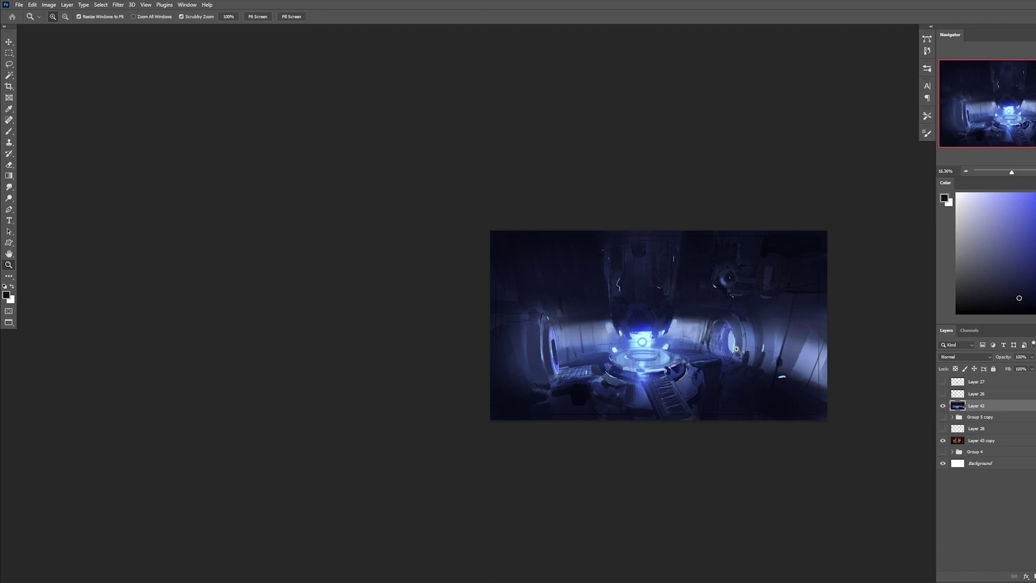
left_click_drag(679, 361, 735, 352)
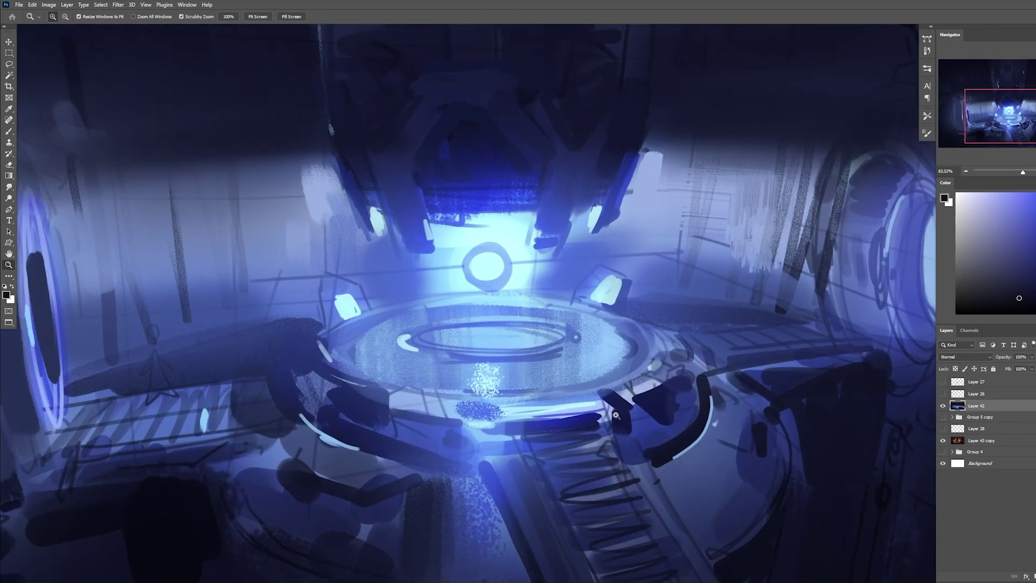
left_click_drag(475, 344, 478, 344)
scroll(477, 344, "up", 4)
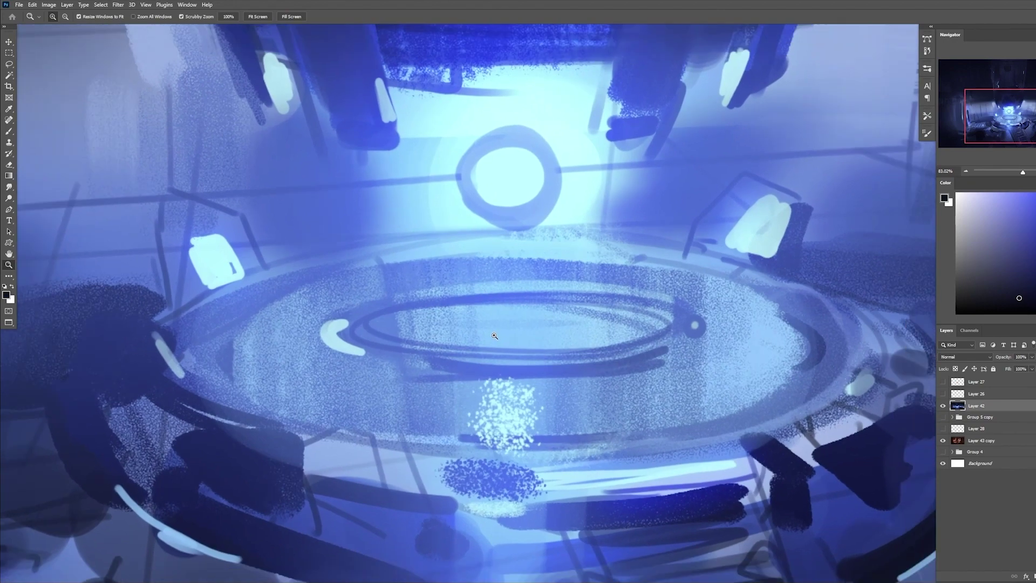